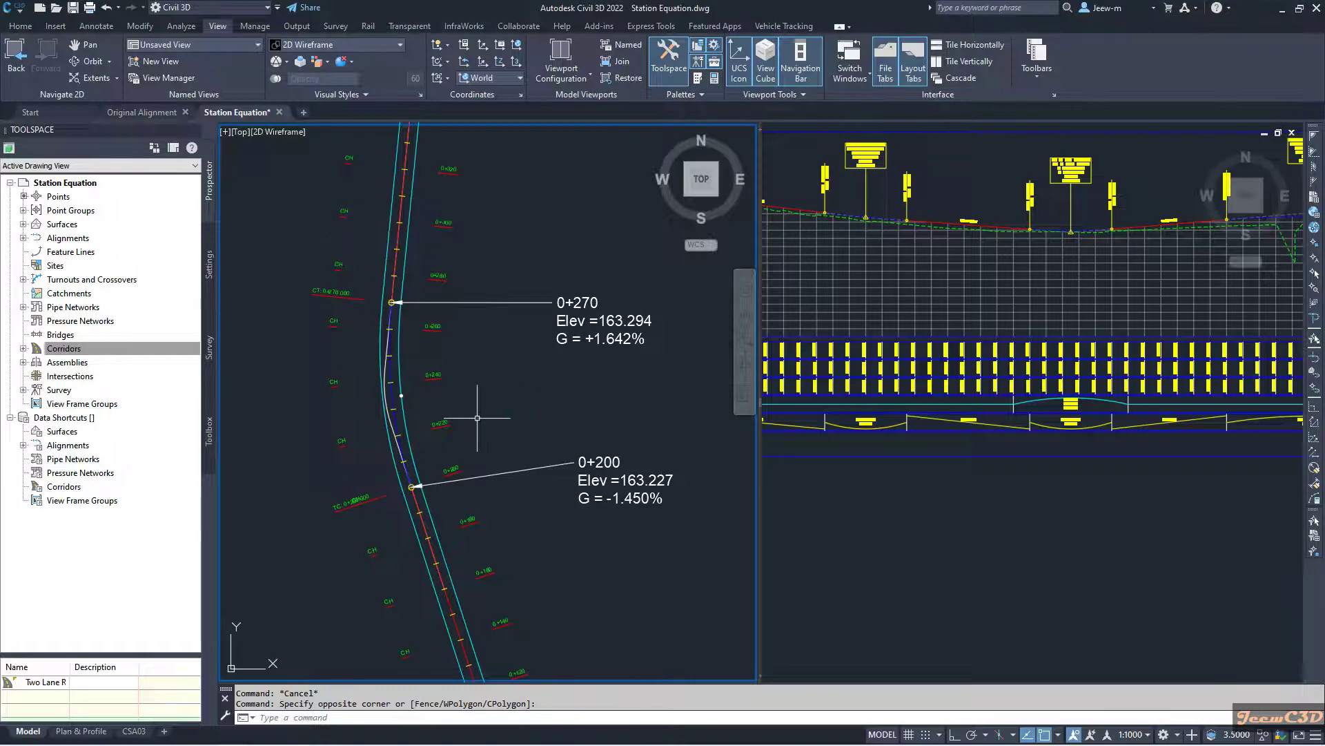
Identify the A005 Road centreline alignment and its right offset alignment along the curve near station 0+220
{"action": "scroll", "coordinate": [385, 434], "scroll_direction": "up", "scroll_amount": 4}
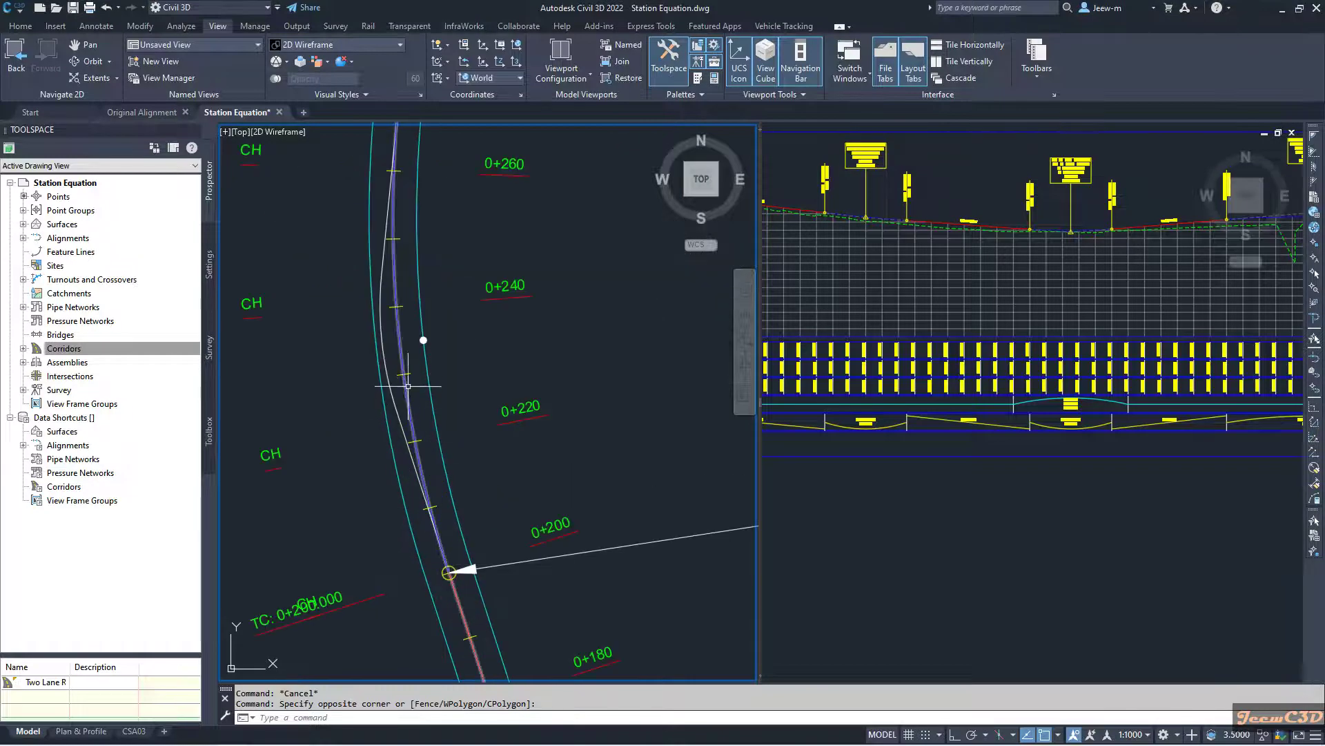
{"action": "left_click", "coordinate": [405, 393]}
{"action": "left_click", "coordinate": [406, 394]}
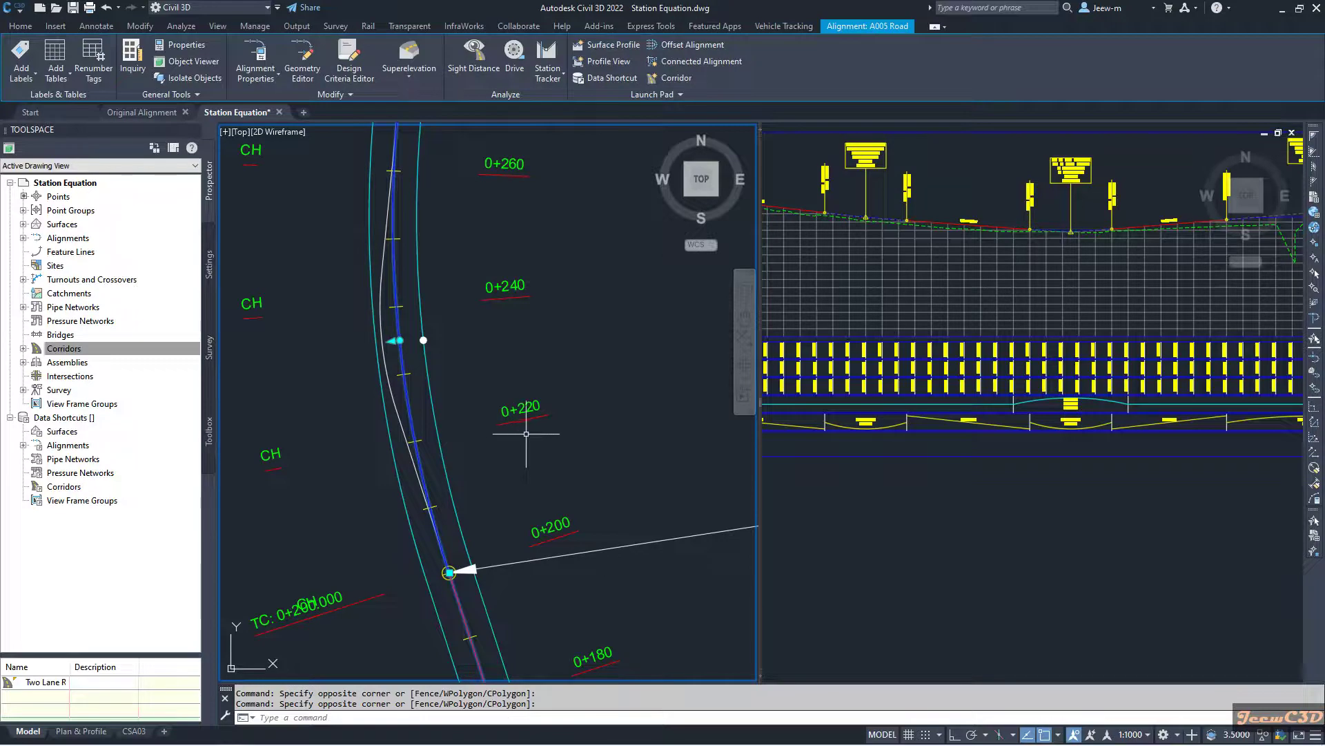
{"action": "key", "text": "Escape"}
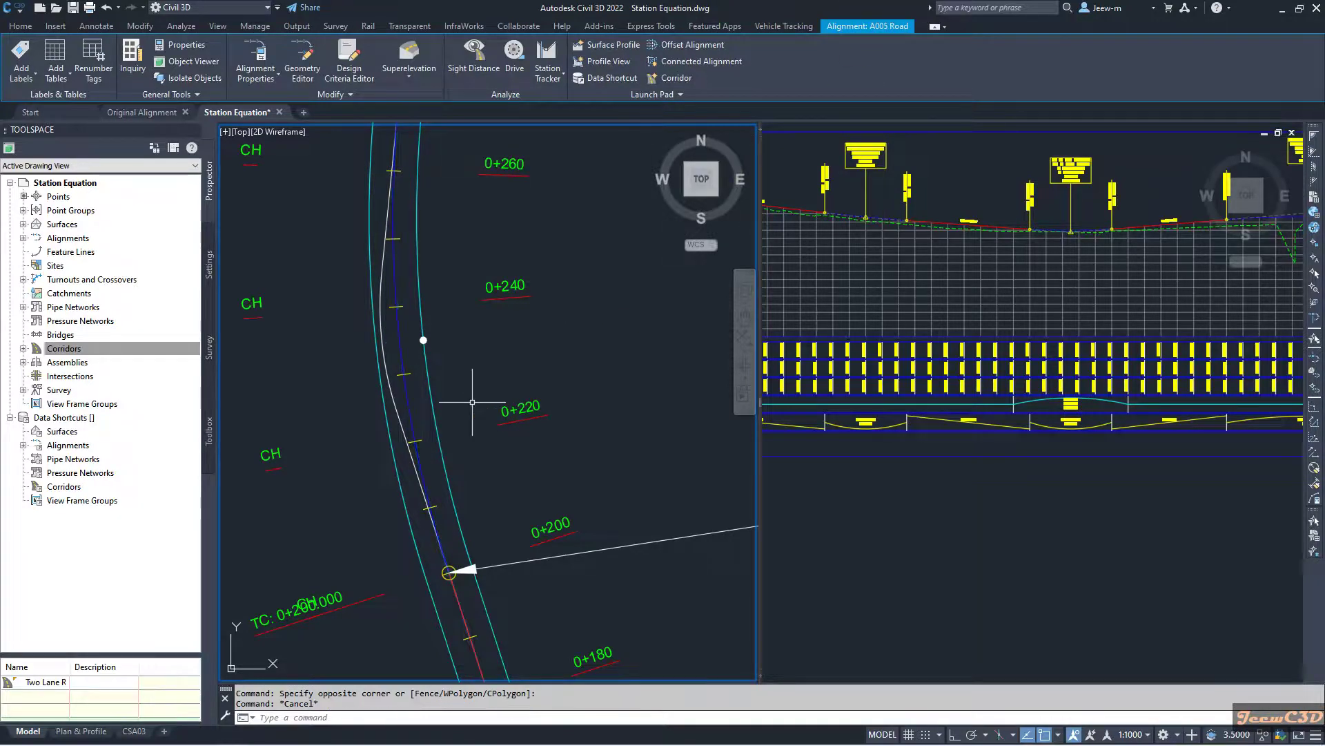
{"action": "left_click", "coordinate": [428, 409]}
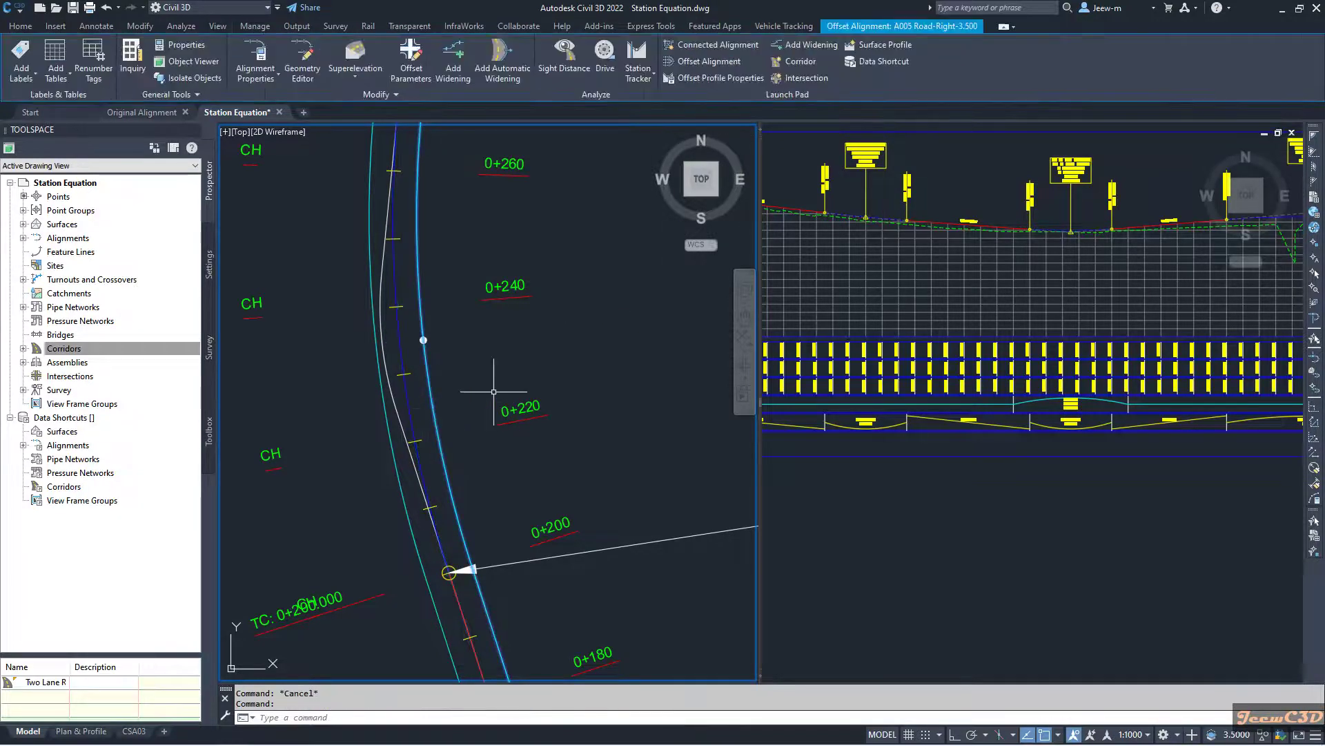
{"action": "mouse_move", "coordinate": [494, 392]}
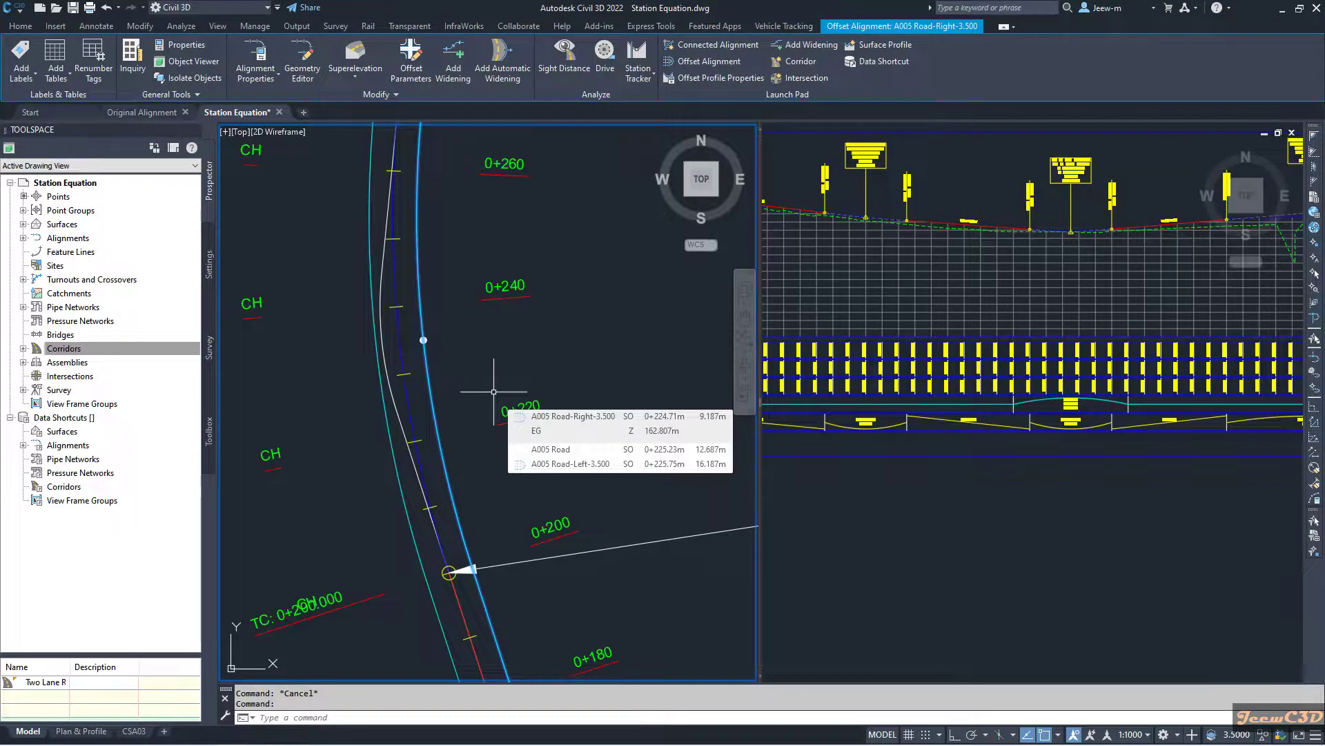
{"action": "key", "text": "Escape"}
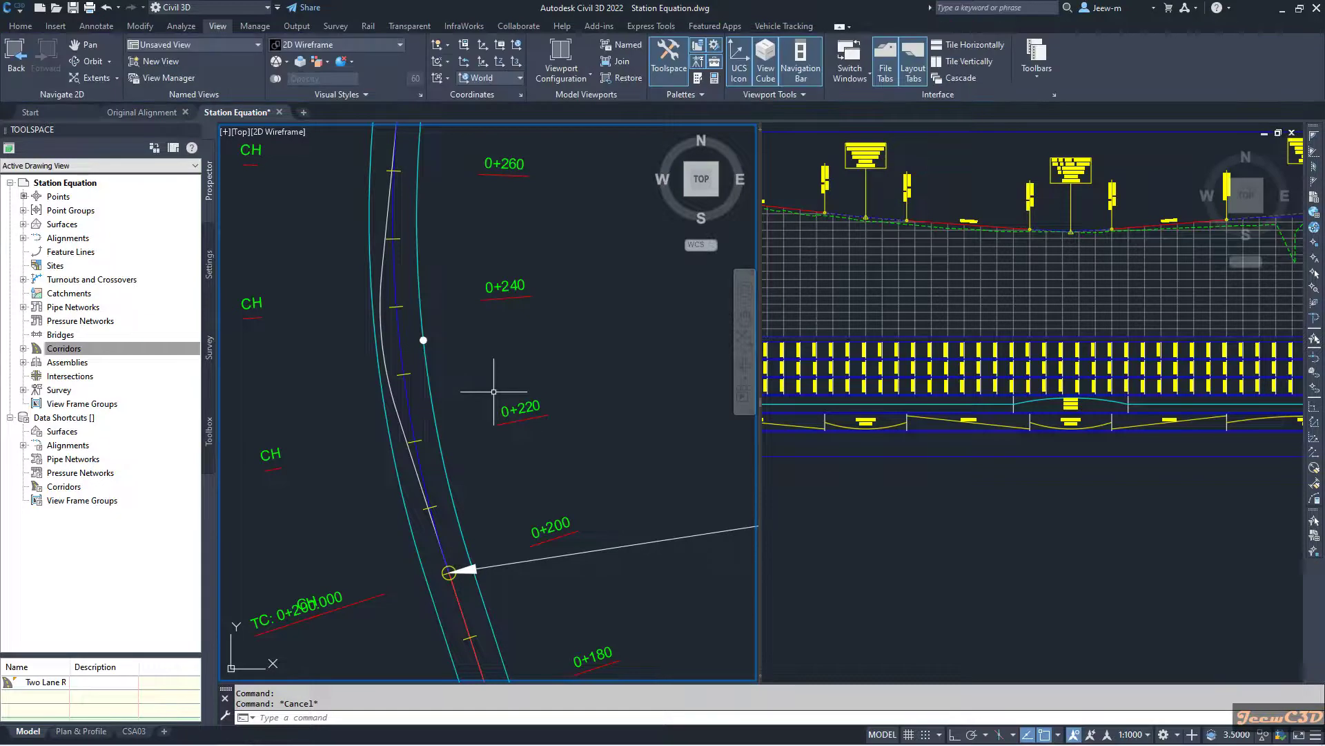
Examine the white circular marker on the right road edge and the shifted white curve beside the centreline between 0+200 and 0+260
{"action": "middle_click_drag", "start_coordinate": [495, 390], "coordinate": [520, 391]}
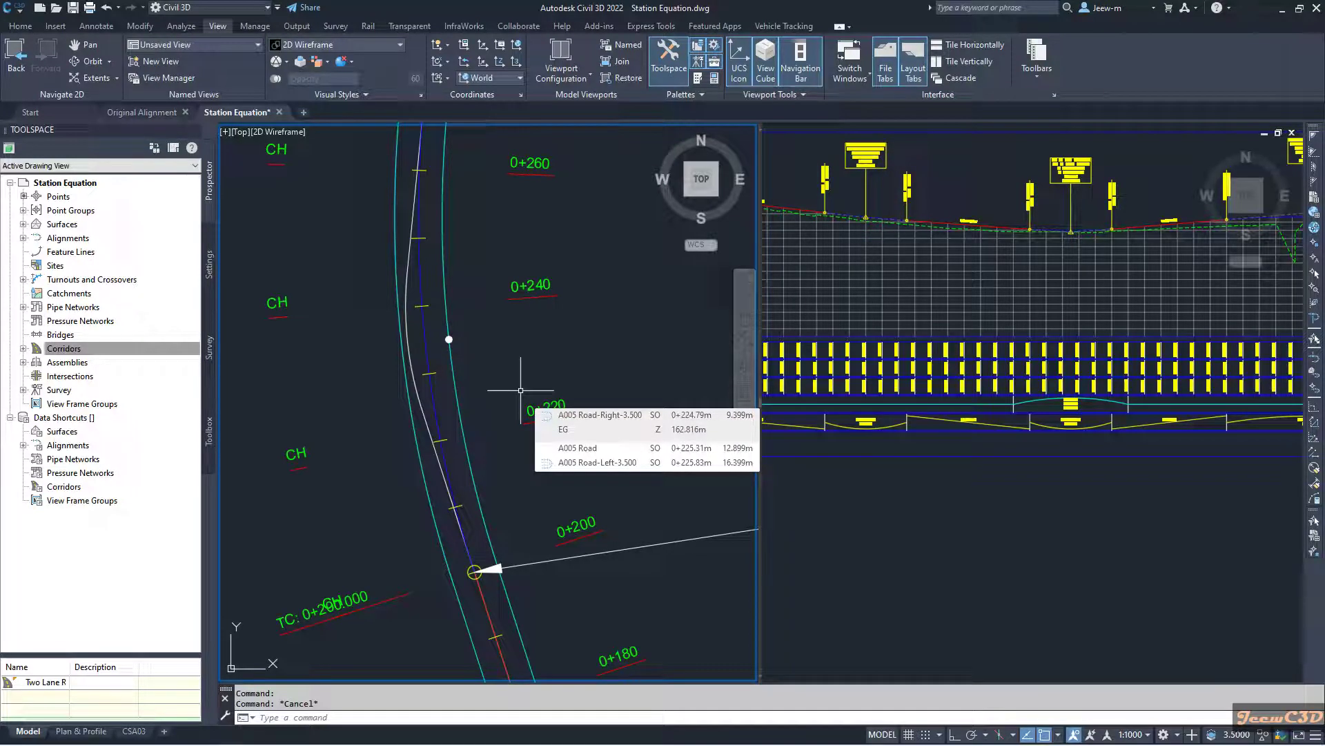
{"action": "scroll", "coordinate": [461, 343], "scroll_direction": "up", "scroll_amount": 5}
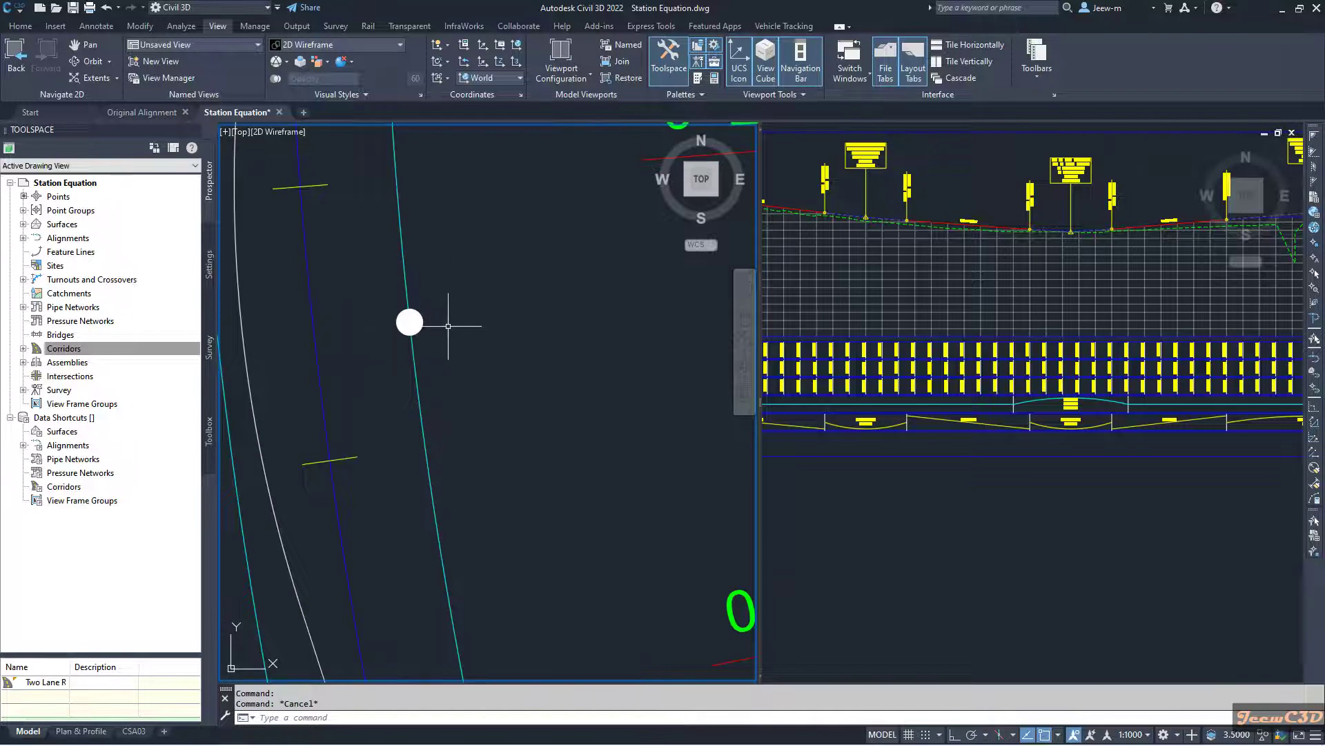
{"action": "mouse_move", "coordinate": [516, 340]}
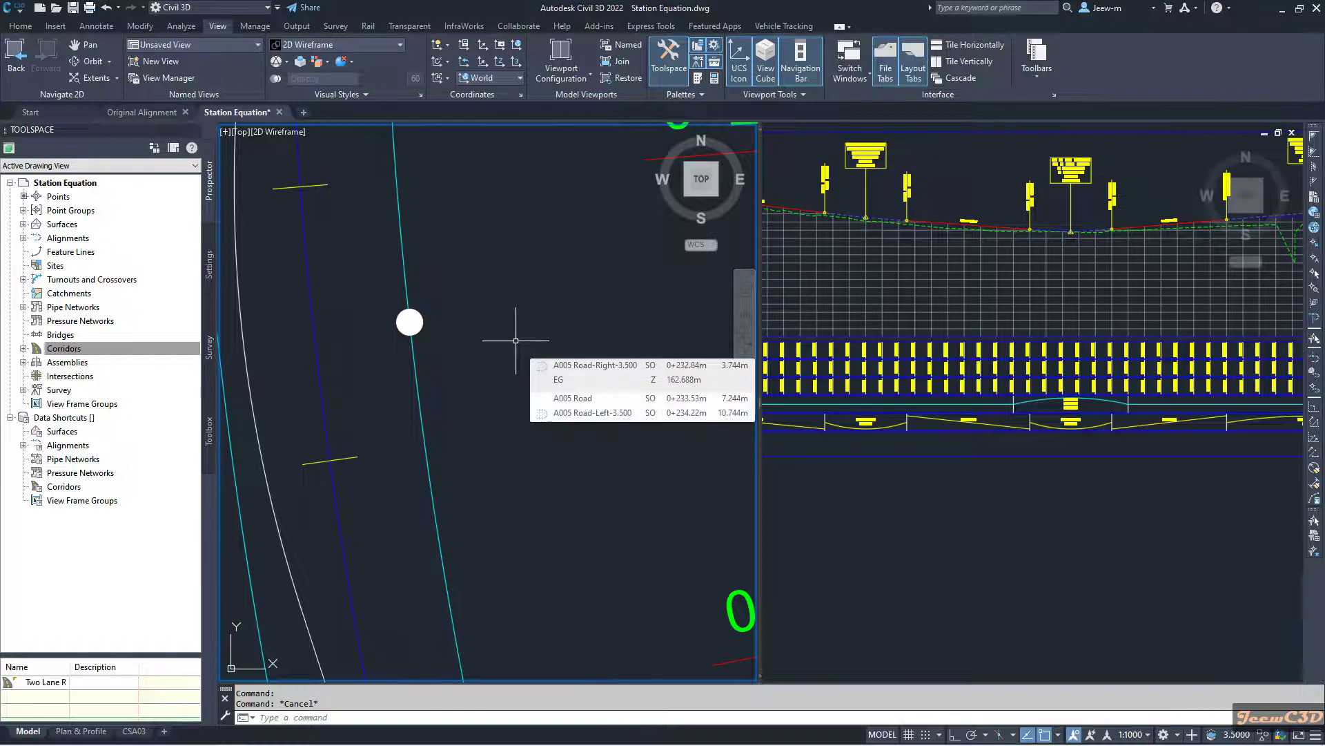
{"action": "scroll", "coordinate": [516, 341], "scroll_direction": "down", "scroll_amount": 2}
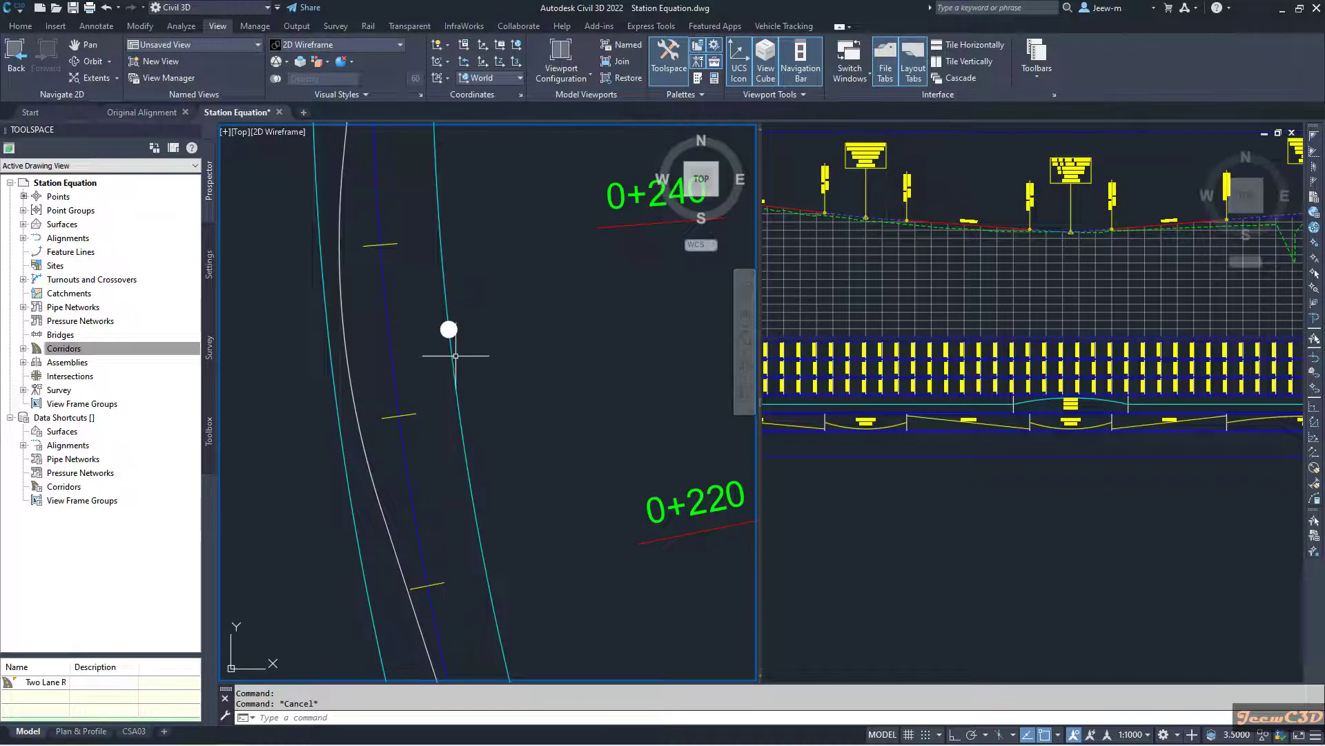
{"action": "scroll", "coordinate": [538, 366], "scroll_direction": "down", "scroll_amount": 2}
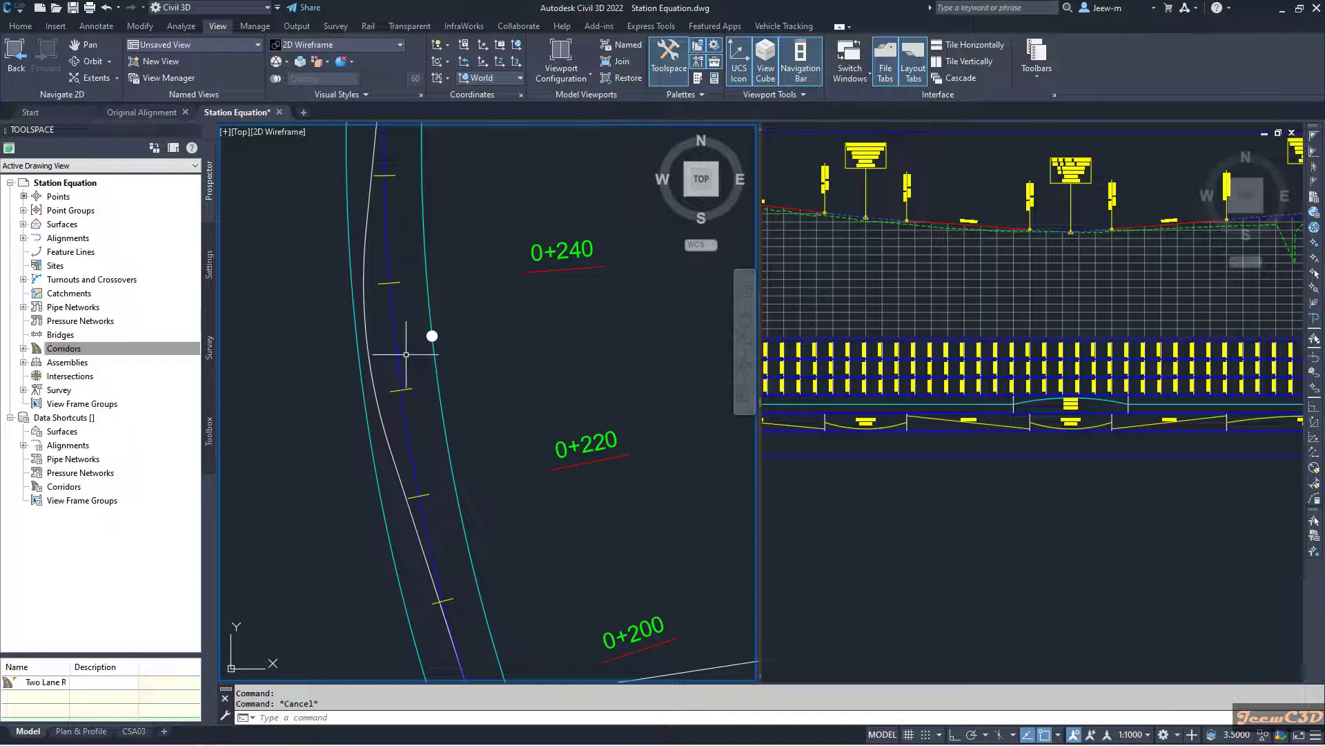
{"action": "mouse_move", "coordinate": [311, 363]}
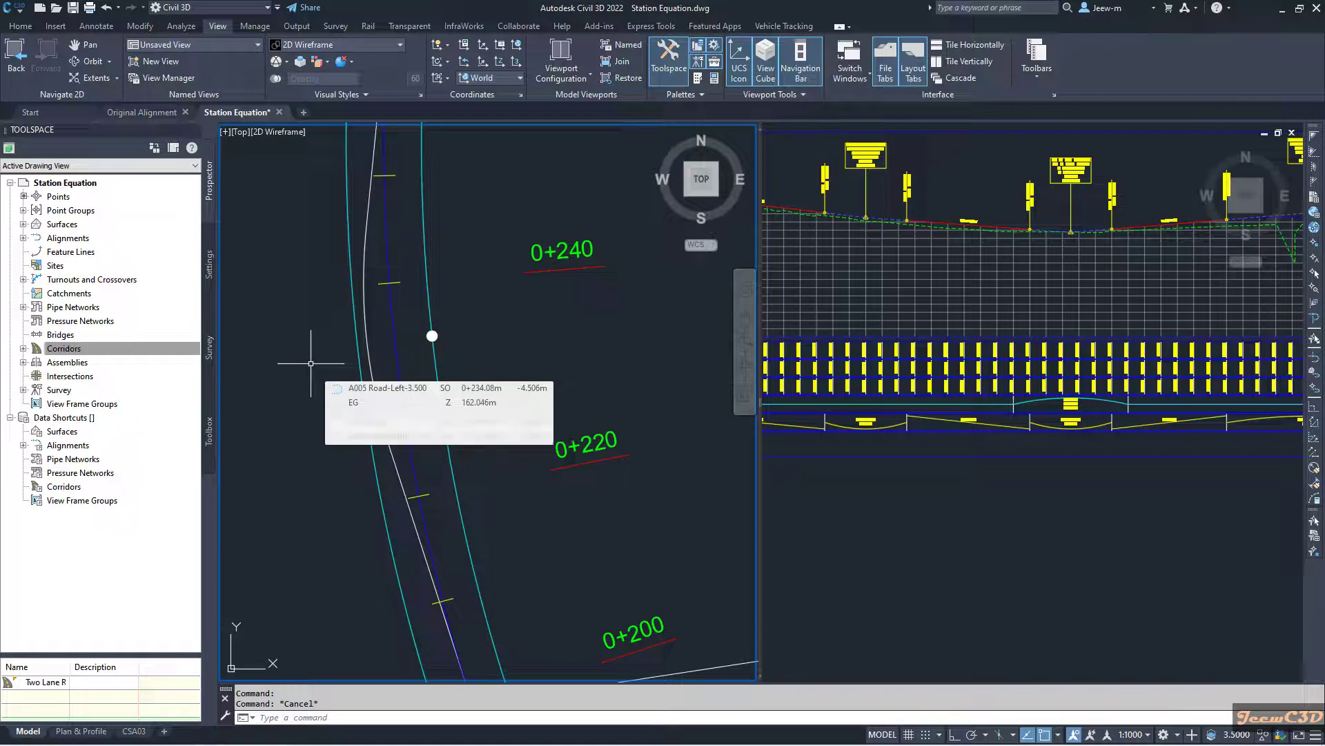
{"action": "scroll", "coordinate": [311, 379], "scroll_direction": "down", "scroll_amount": 2}
{"action": "middle_click_drag", "start_coordinate": [312, 380], "coordinate": [388, 384]}
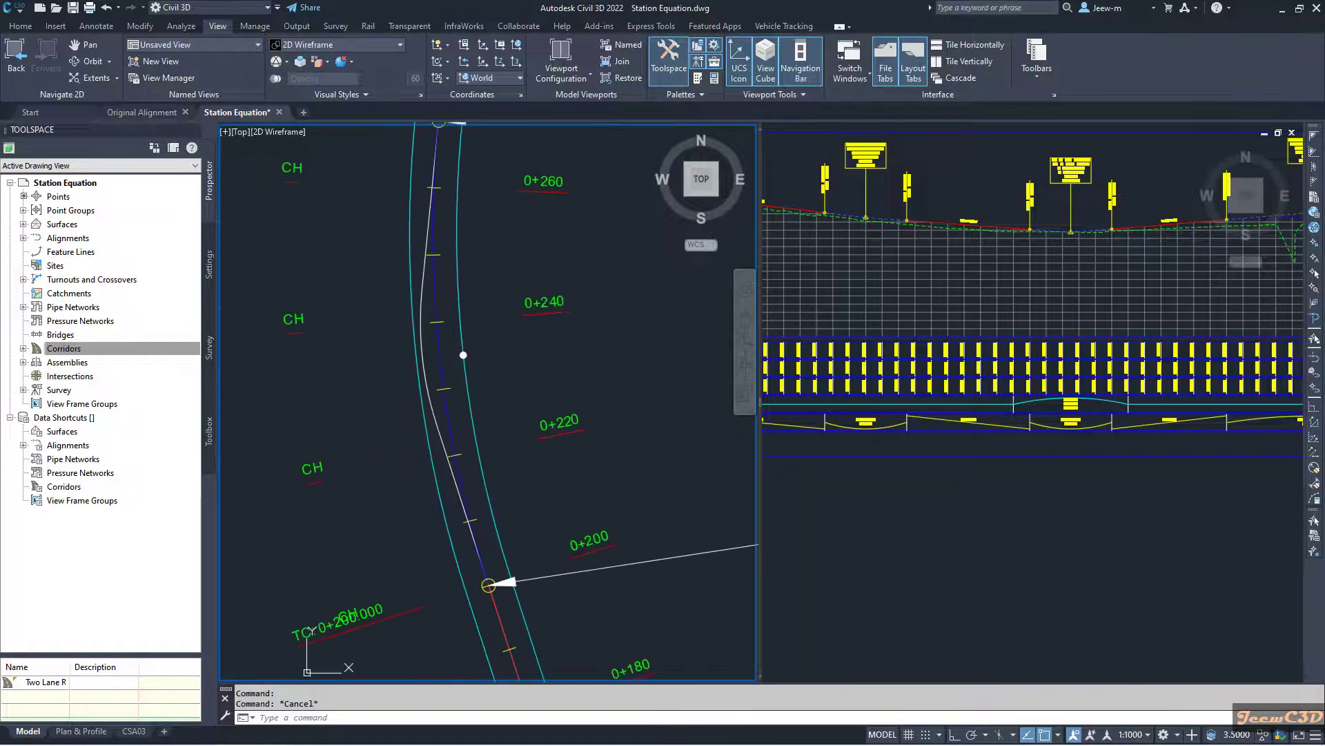
{"action": "mouse_move", "coordinate": [387, 384]}
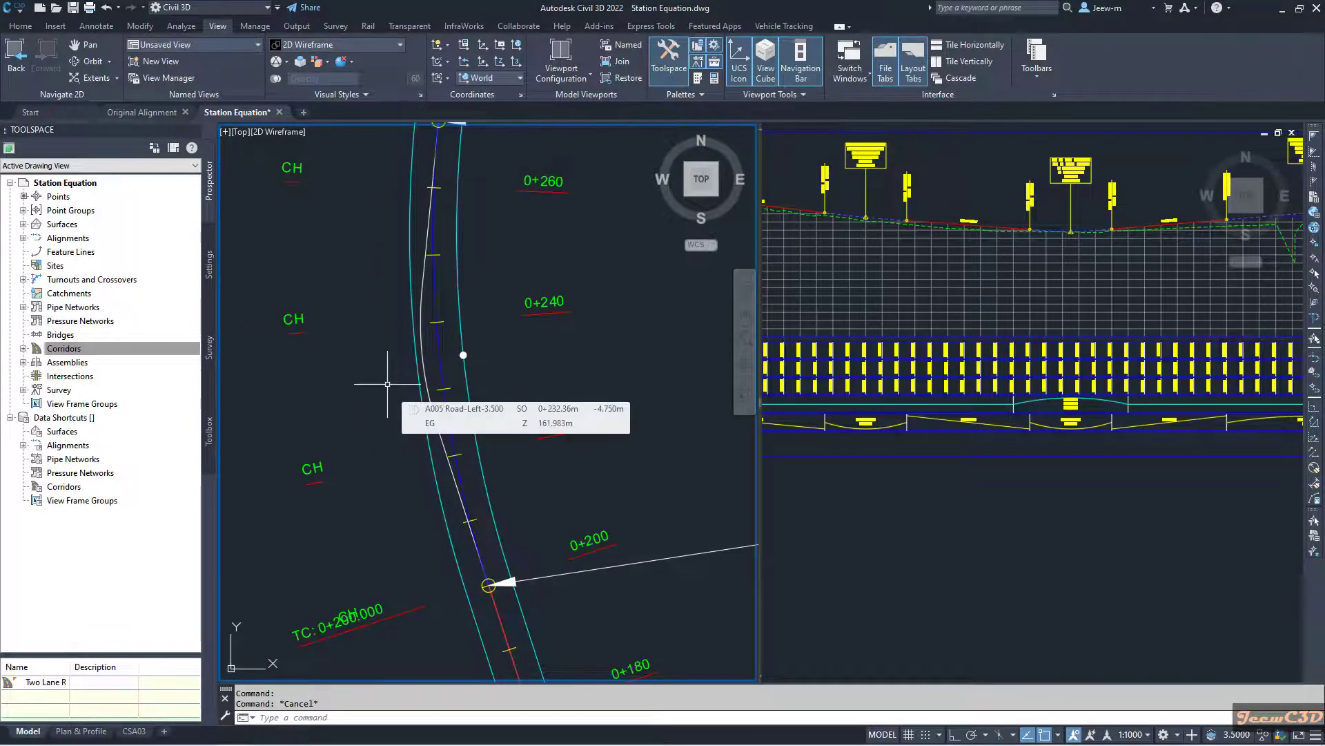
{"action": "middle_click_drag", "start_coordinate": [379, 400], "coordinate": [364, 408]}
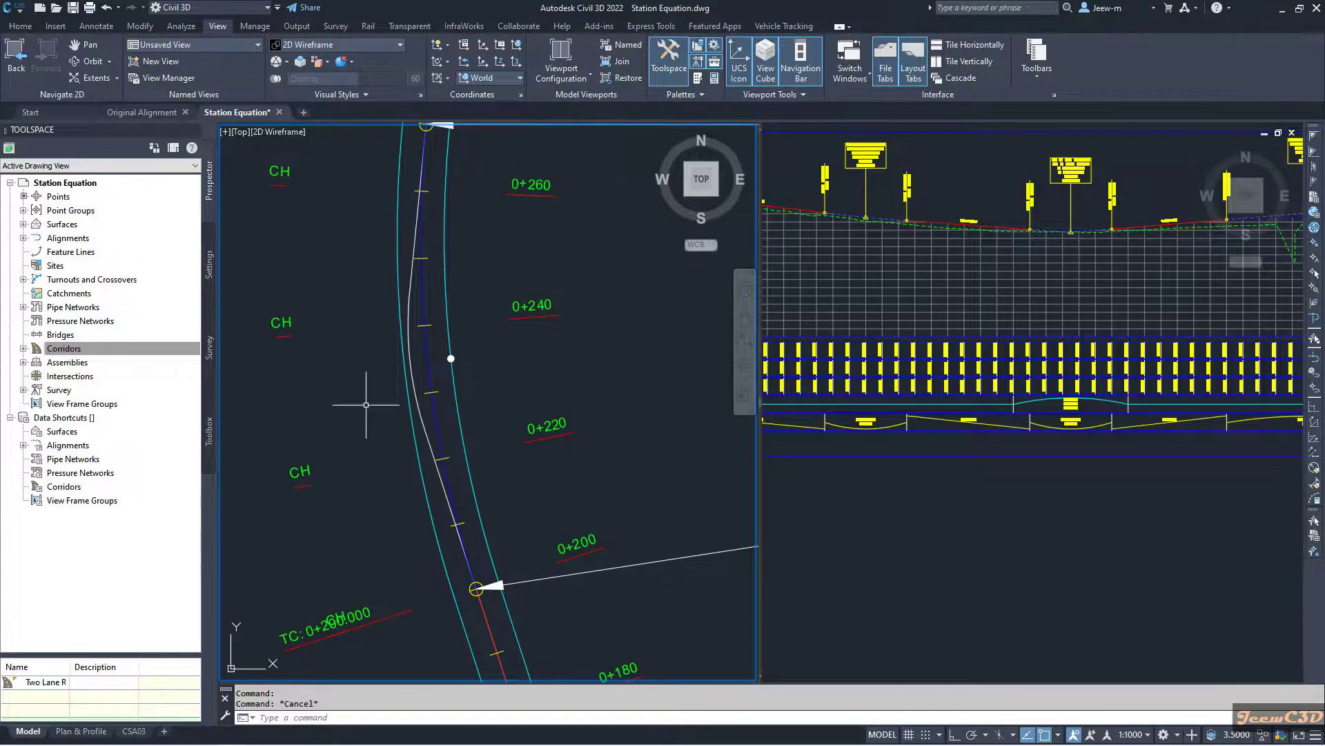
{"action": "mouse_move", "coordinate": [366, 404]}
{"action": "mouse_move", "coordinate": [474, 331]}
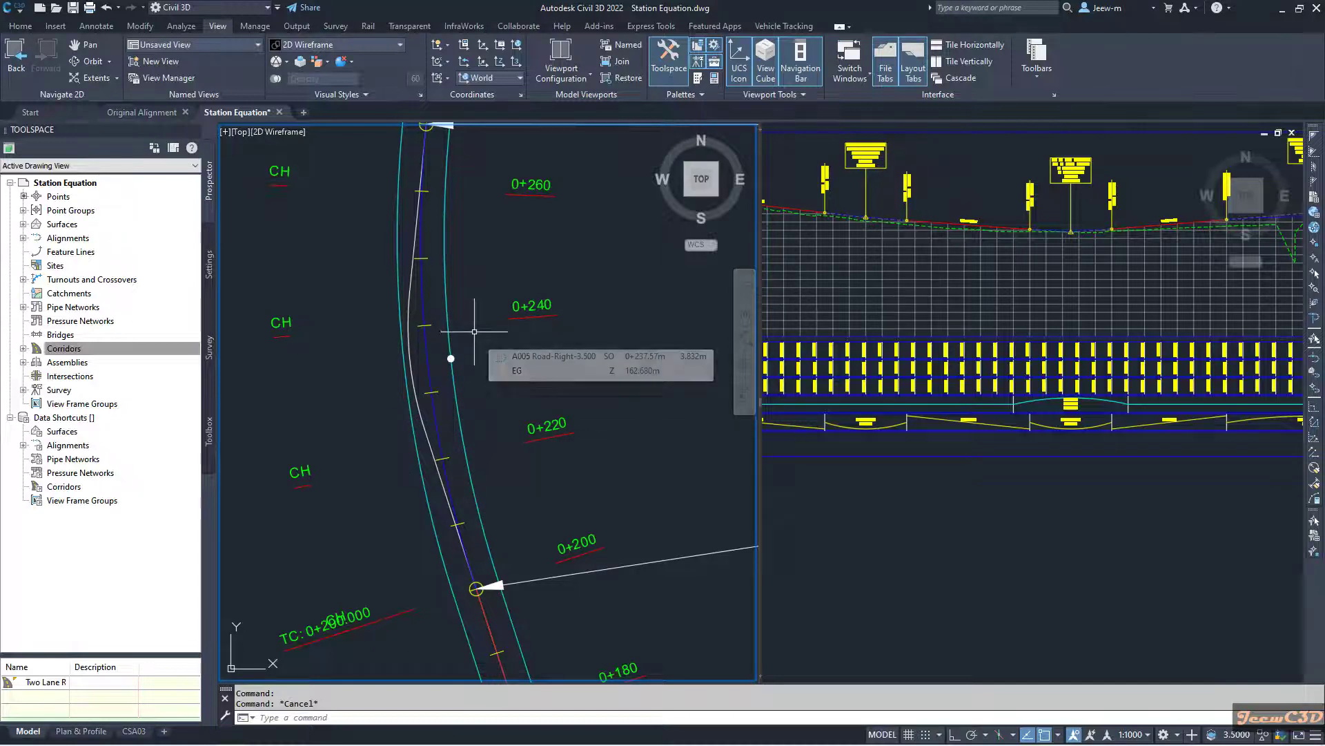
{"action": "left_click", "coordinate": [998, 196]}
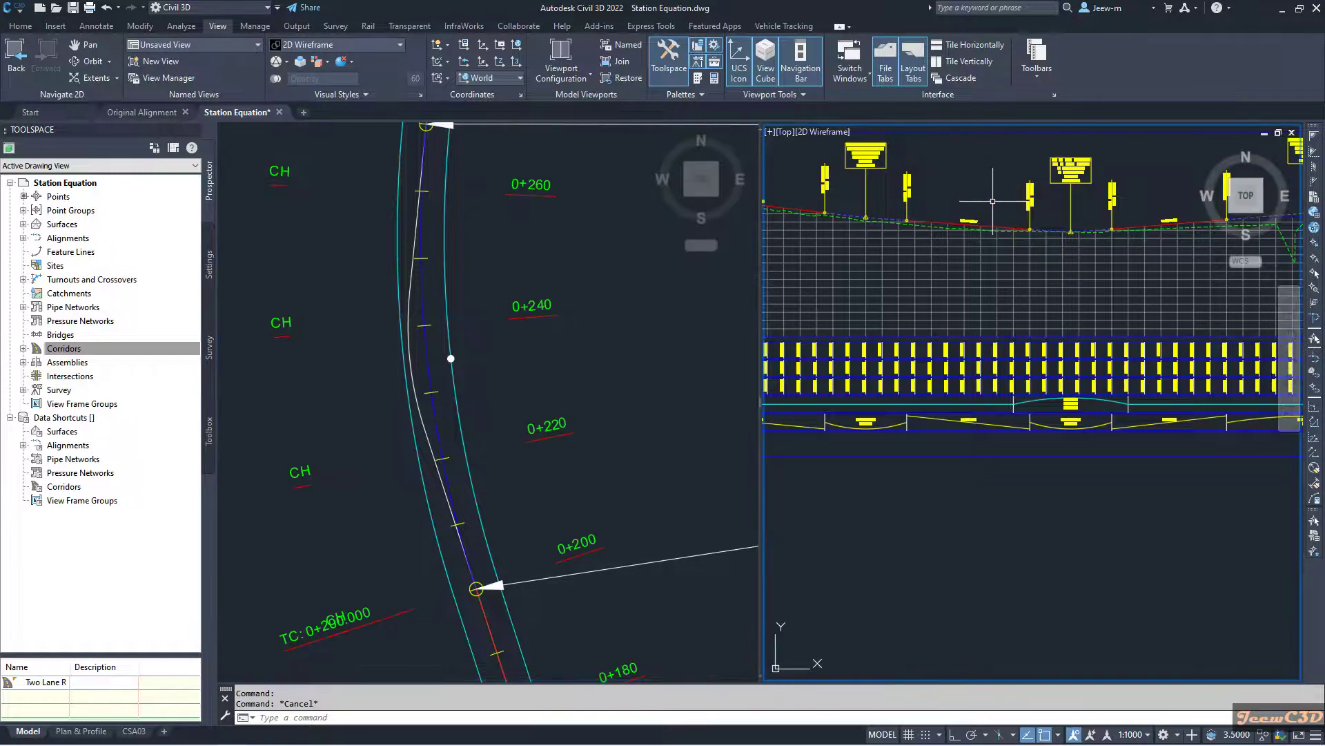
{"action": "left_click", "coordinate": [526, 378]}
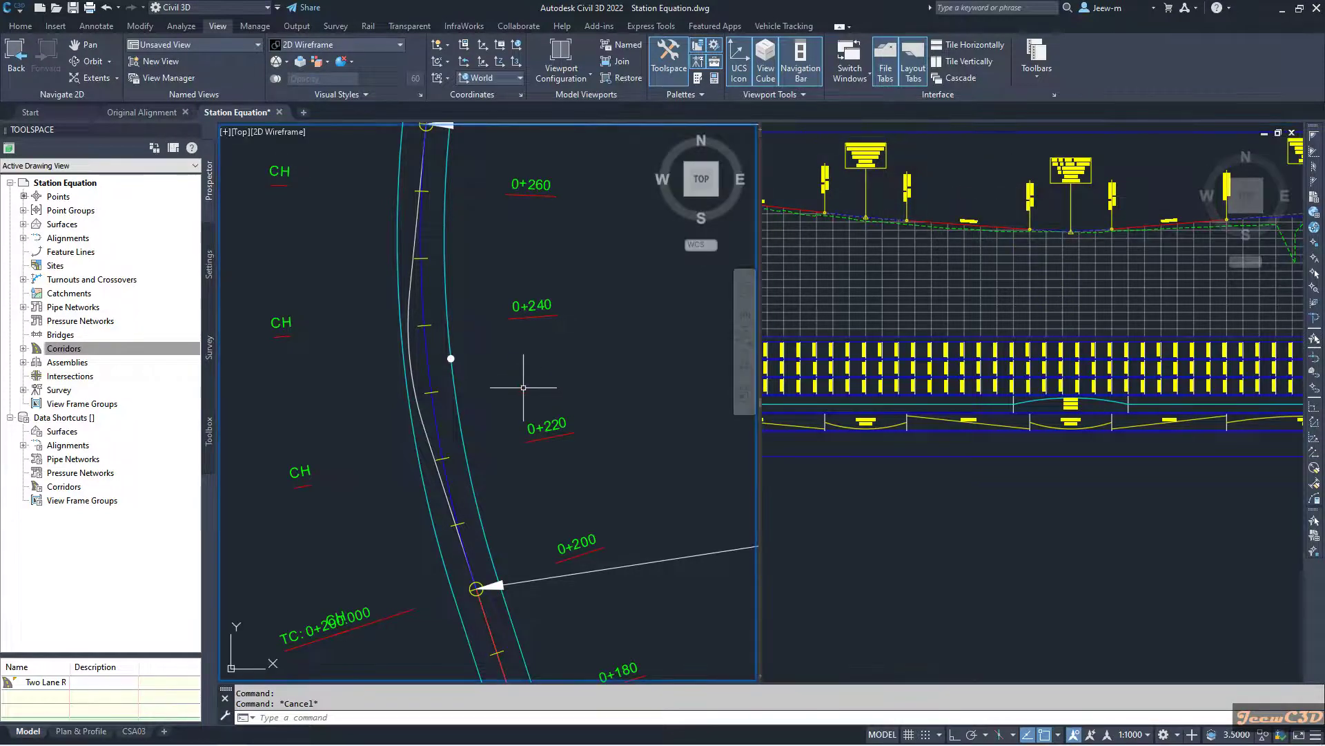
Examine the station, elevation and grade labels at the curve's two ends, 0+200 and 0+270, in the plan view
{"action": "scroll", "coordinate": [524, 387], "scroll_direction": "down", "scroll_amount": 3}
{"action": "middle_click_drag", "start_coordinate": [573, 381], "coordinate": [438, 381]}
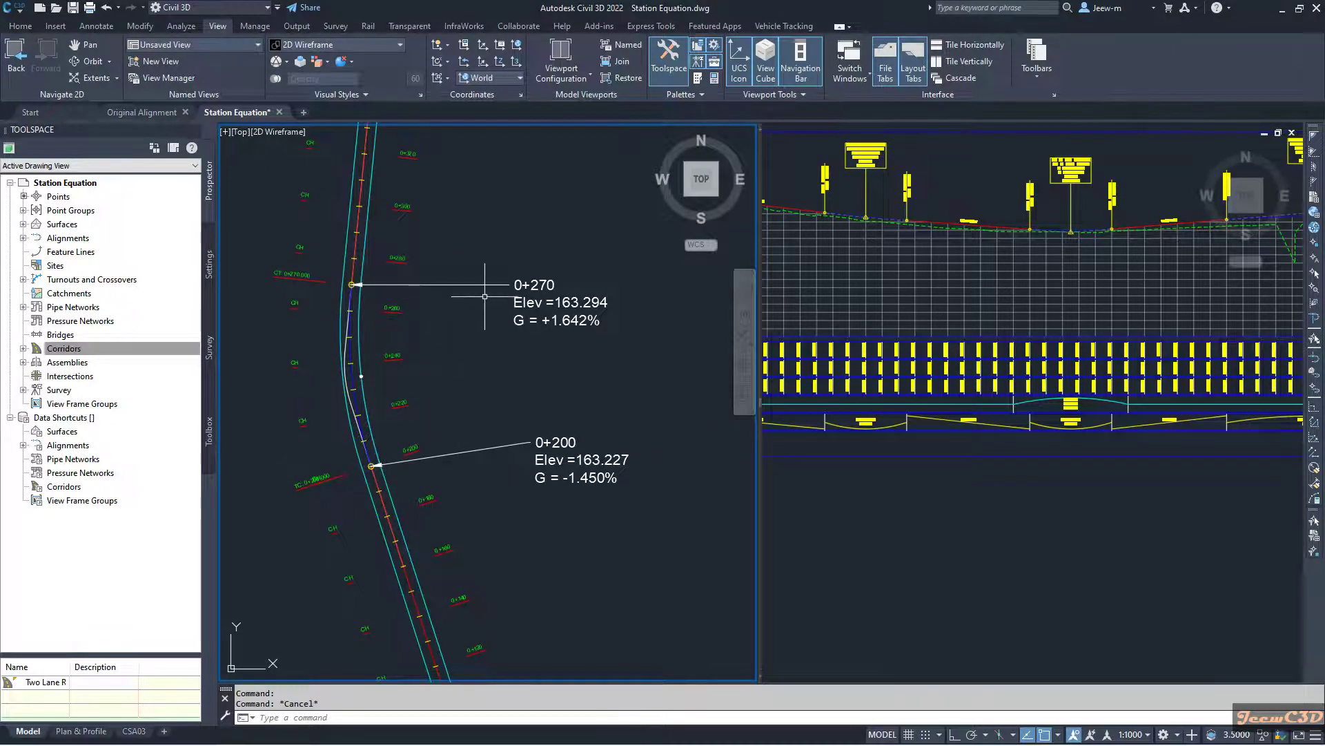
{"action": "mouse_move", "coordinate": [489, 313]}
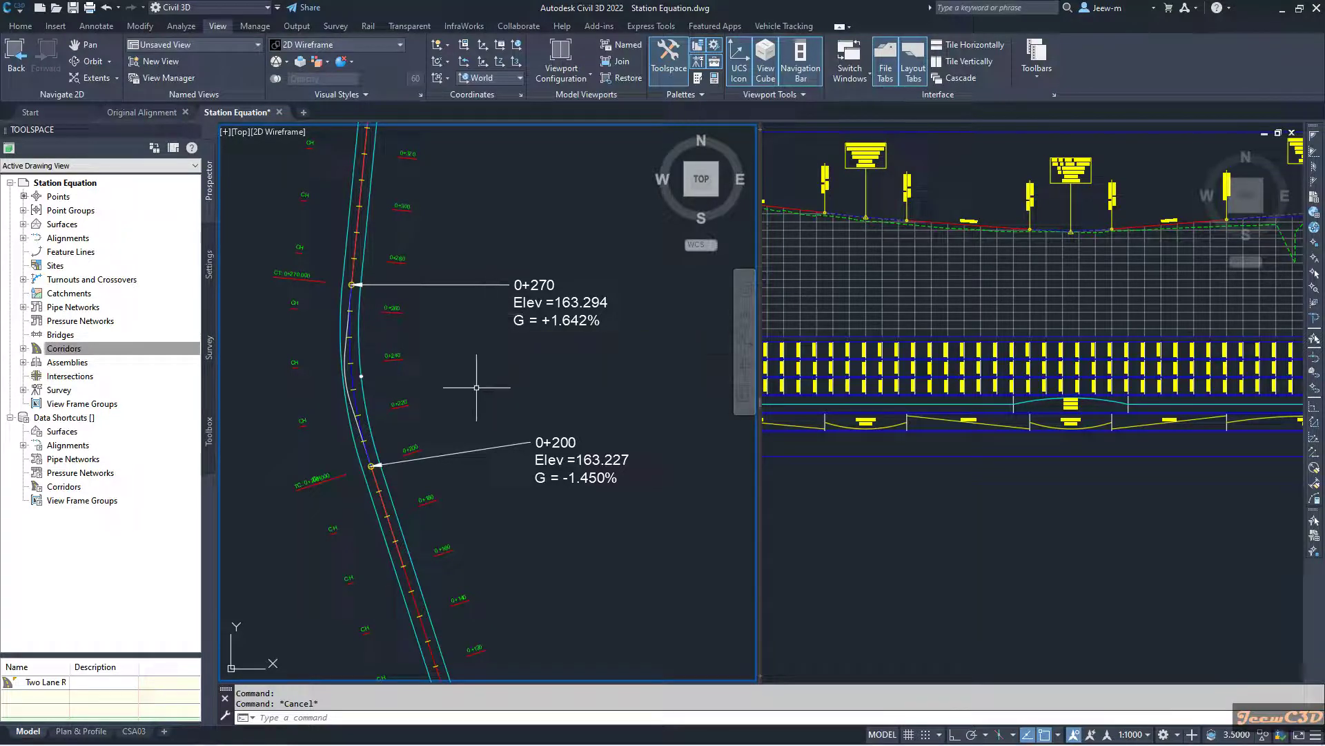
{"action": "scroll", "coordinate": [365, 499], "scroll_direction": "up", "scroll_amount": 4}
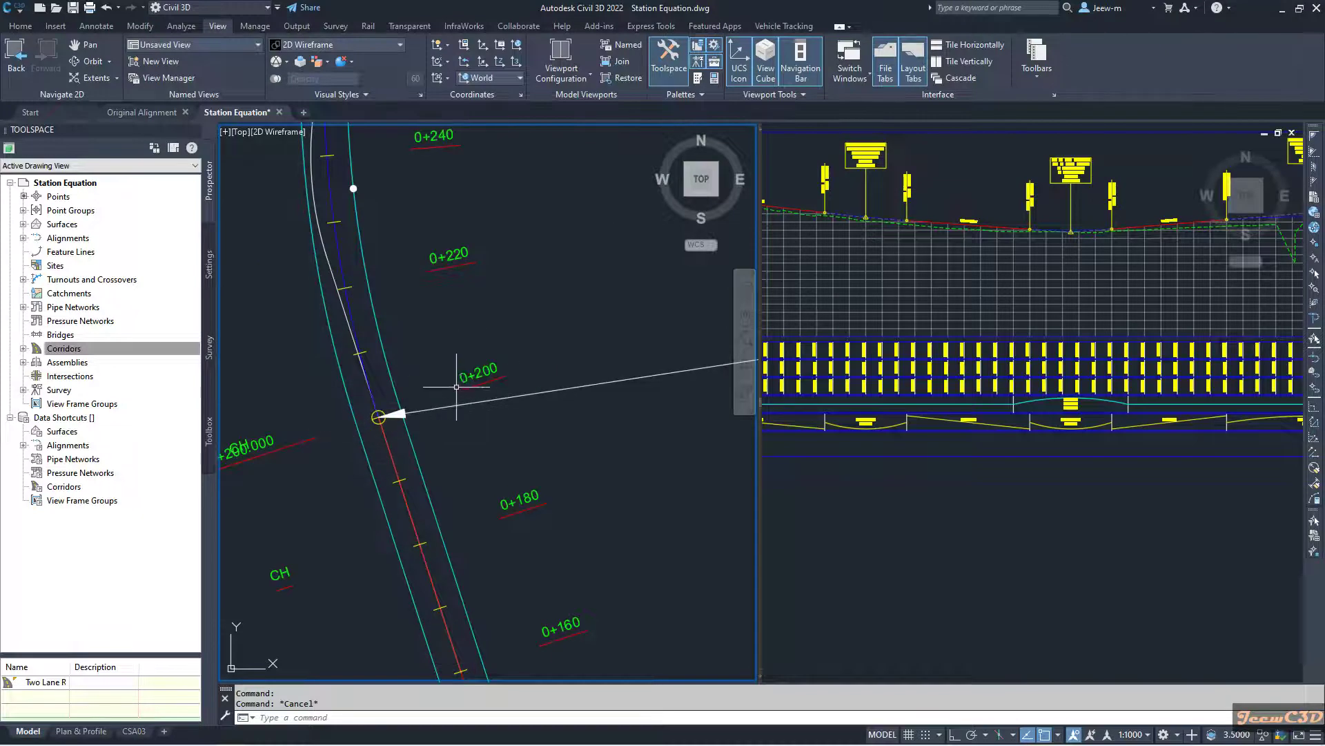
{"action": "middle_click_drag", "start_coordinate": [437, 373], "coordinate": [530, 379]}
{"action": "mouse_move", "coordinate": [431, 447]}
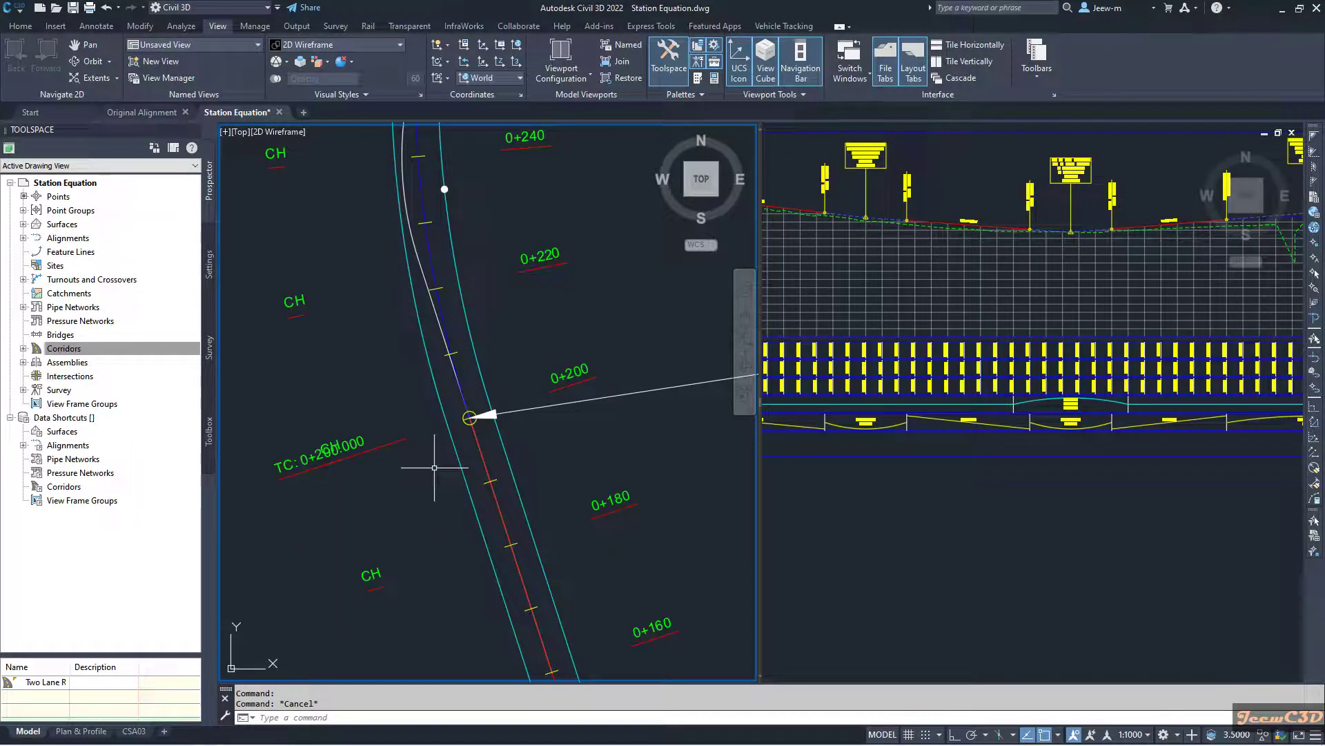
{"action": "middle_click_drag", "start_coordinate": [434, 467], "coordinate": [407, 481]}
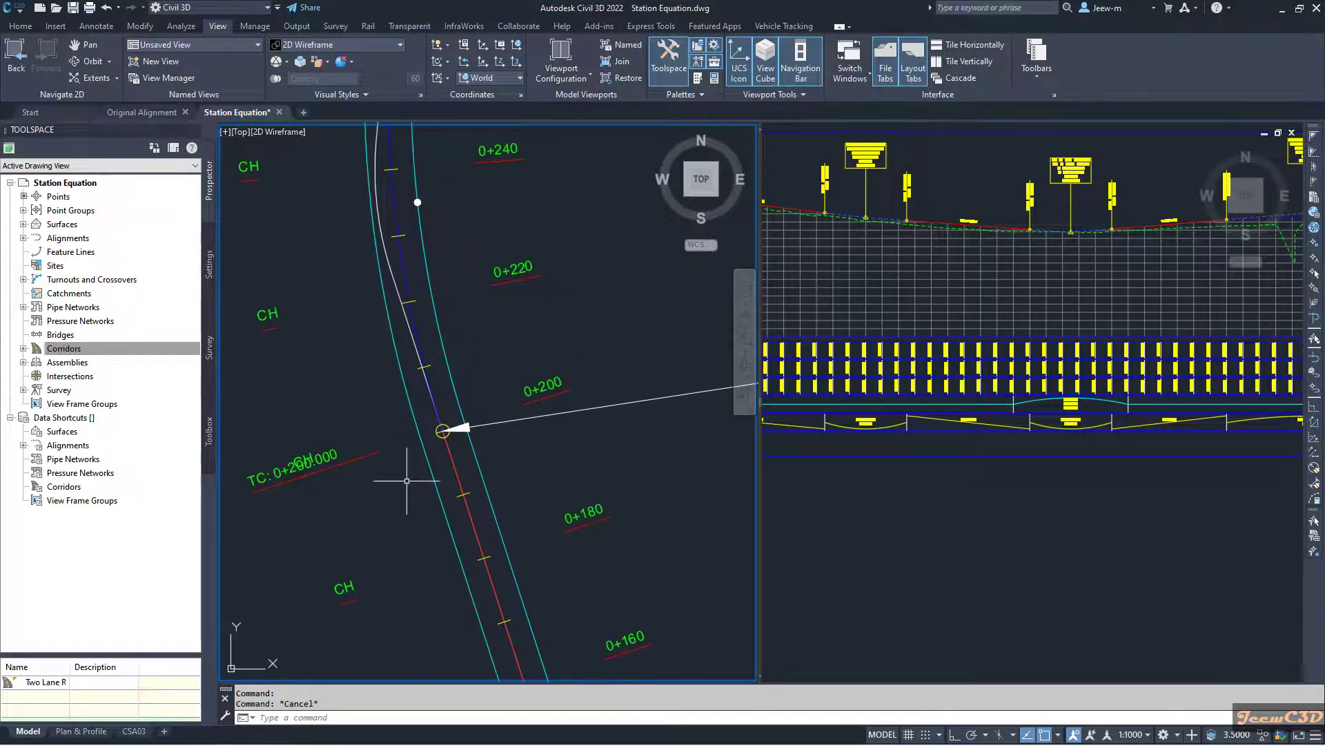
{"action": "scroll", "coordinate": [442, 459], "scroll_direction": "down", "scroll_amount": 2}
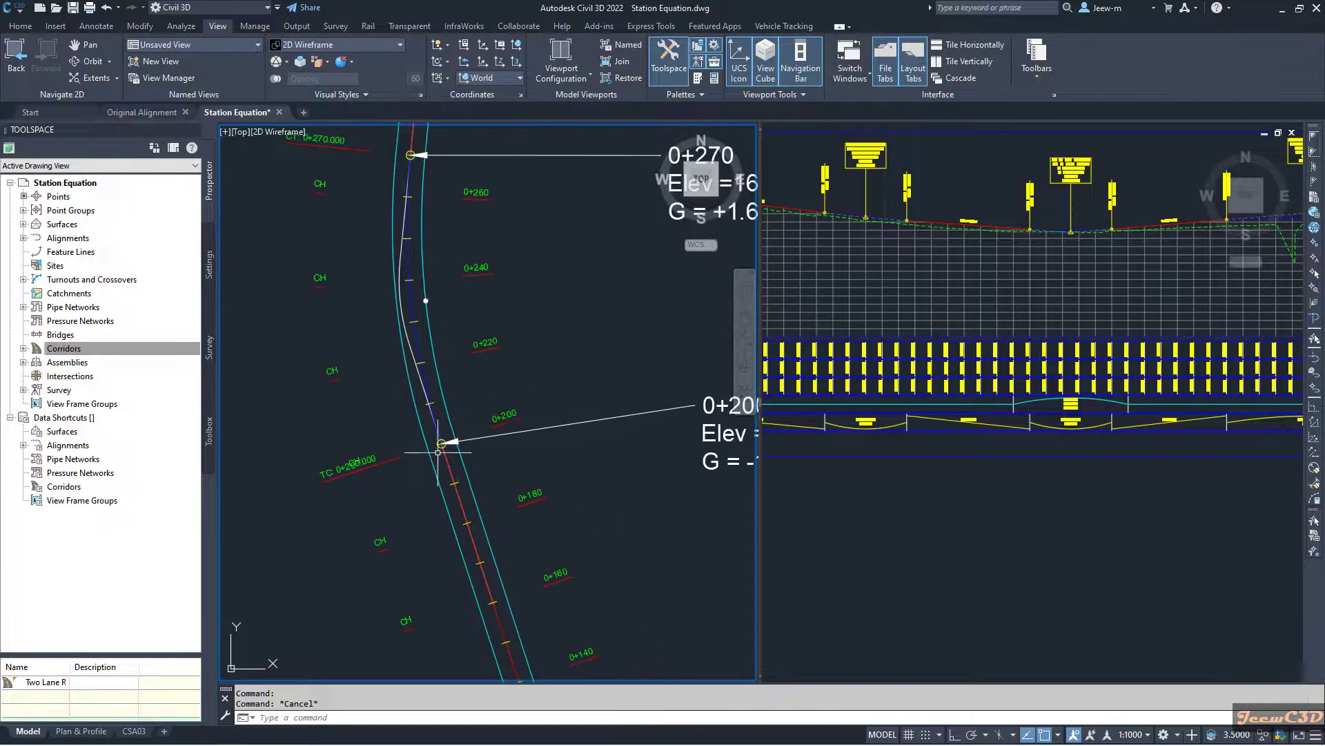
{"action": "scroll", "coordinate": [405, 457], "scroll_direction": "up", "scroll_amount": 2}
{"action": "scroll", "coordinate": [526, 449], "scroll_direction": "down", "scroll_amount": 3}
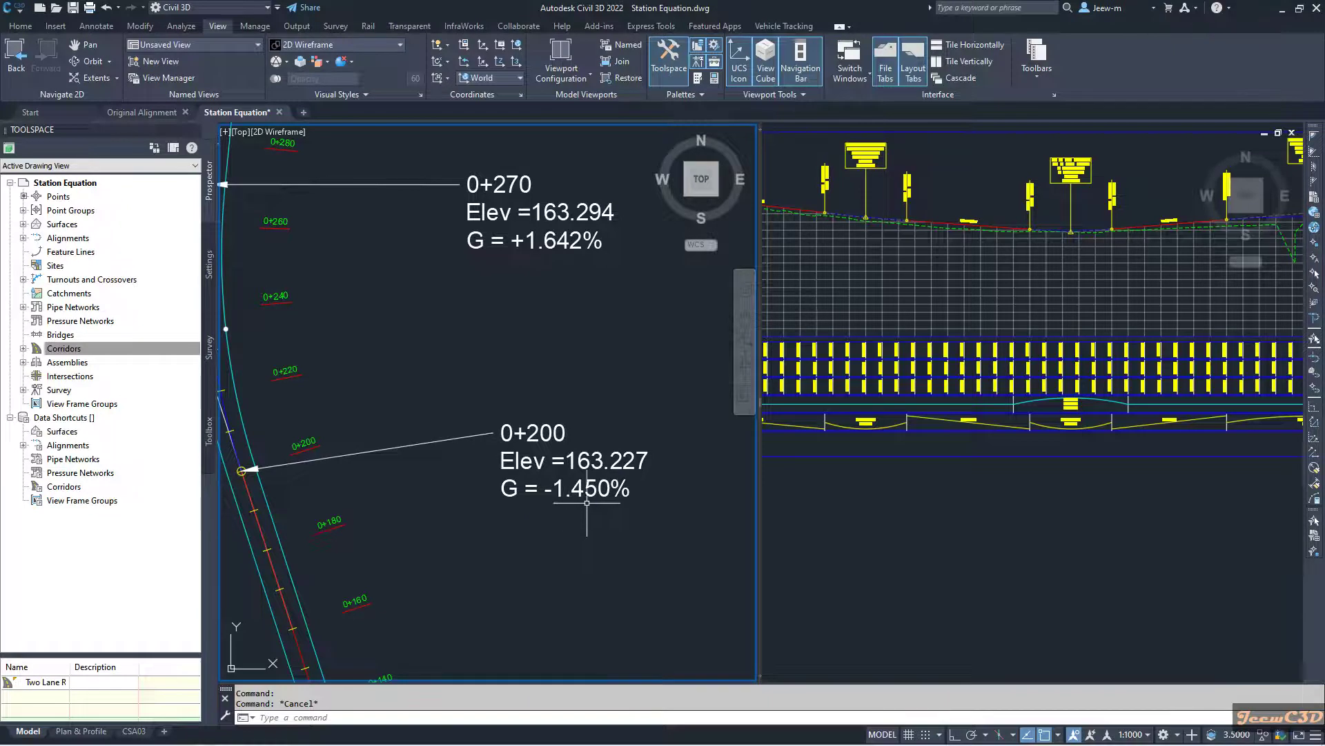
Check the design elevation and grade at station 0+200 in the profile view against the plan label
{"action": "left_click", "coordinate": [948, 340]}
{"action": "scroll", "coordinate": [948, 340], "scroll_direction": "up", "scroll_amount": 5}
{"action": "middle_click_drag", "start_coordinate": [913, 317], "coordinate": [927, 327]}
{"action": "middle_click_drag", "start_coordinate": [967, 580], "coordinate": [967, 507]}
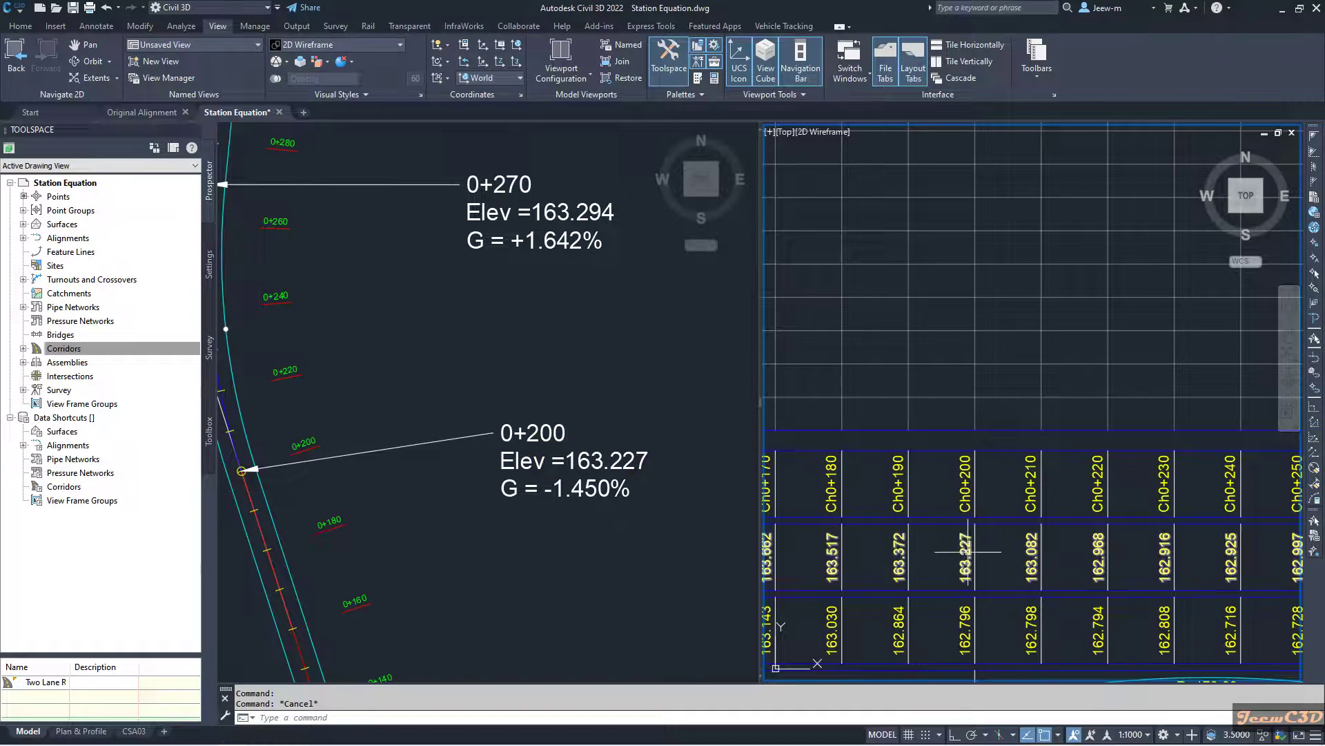
{"action": "scroll", "coordinate": [970, 552], "scroll_direction": "down", "scroll_amount": 3}
{"action": "middle_click_drag", "start_coordinate": [919, 268], "coordinate": [922, 266]}
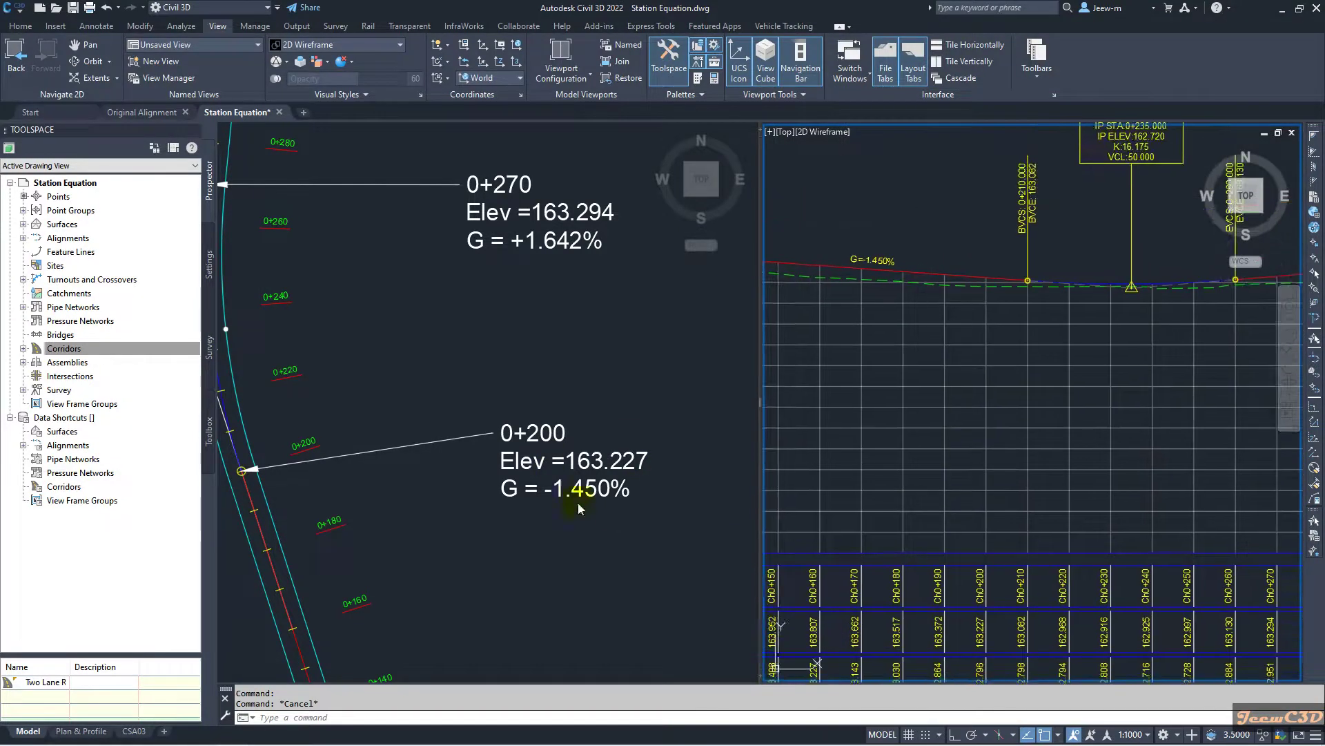
Compare the plan label at station 0+270 with the design elevation and grade in the profile view
{"action": "left_click", "coordinate": [511, 340]}
{"action": "middle_click_drag", "start_coordinate": [474, 320], "coordinate": [621, 488]}
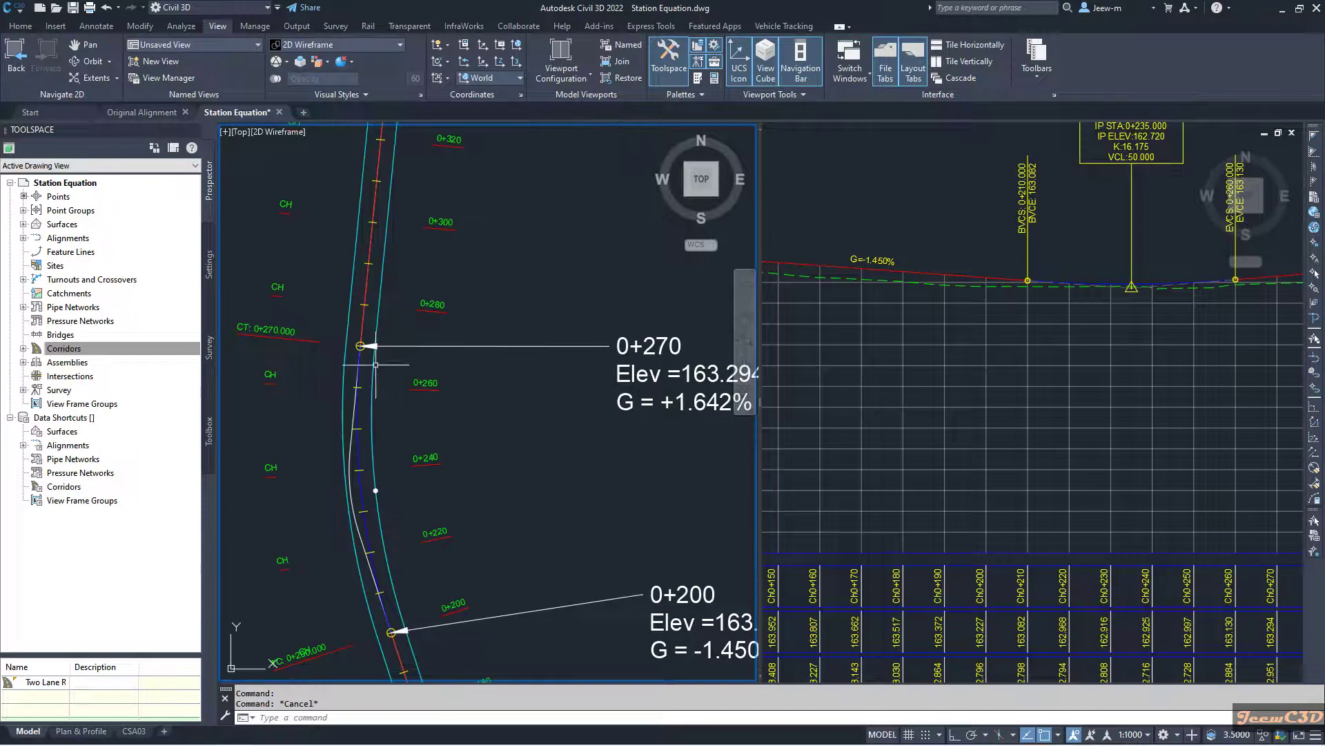
{"action": "scroll", "coordinate": [346, 342], "scroll_direction": "up", "scroll_amount": 2}
{"action": "scroll", "coordinate": [408, 383], "scroll_direction": "down", "scroll_amount": 3}
{"action": "middle_click_drag", "start_coordinate": [515, 428], "coordinate": [461, 431]}
{"action": "middle_click_drag", "start_coordinate": [586, 438], "coordinate": [432, 436]}
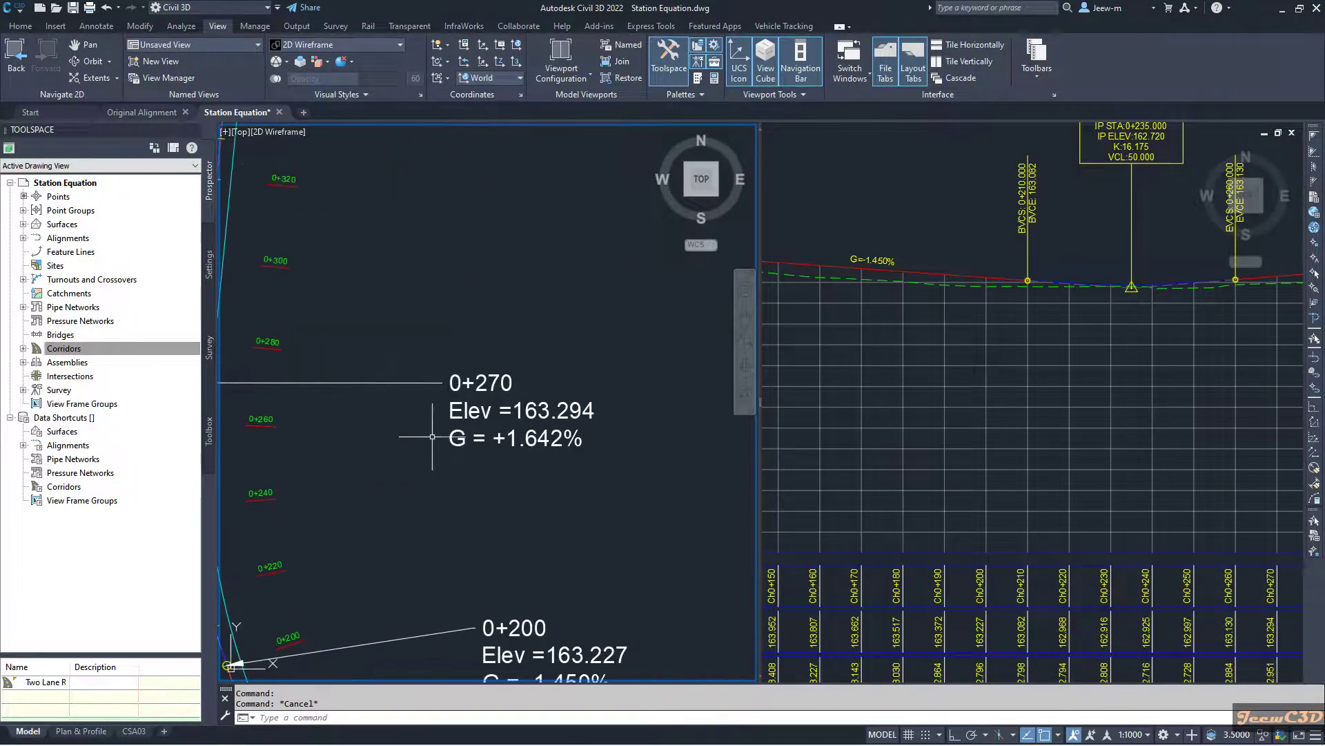
{"action": "left_click", "coordinate": [1095, 418]}
{"action": "scroll", "coordinate": [1036, 441], "scroll_direction": "down", "scroll_amount": 2}
{"action": "scroll", "coordinate": [967, 456], "scroll_direction": "up", "scroll_amount": 4}
{"action": "middle_click_drag", "start_coordinate": [941, 458], "coordinate": [1020, 393]}
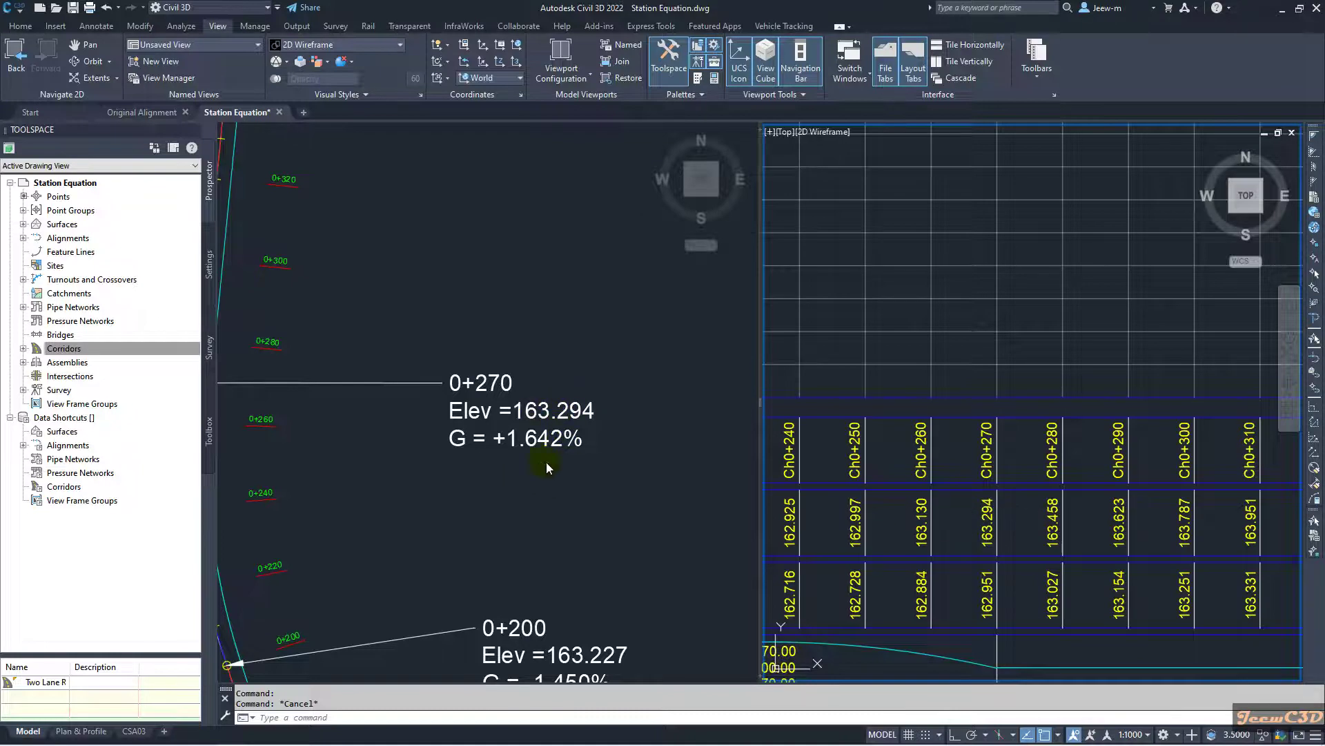
{"action": "scroll", "coordinate": [1015, 170], "scroll_direction": "up", "scroll_amount": 5}
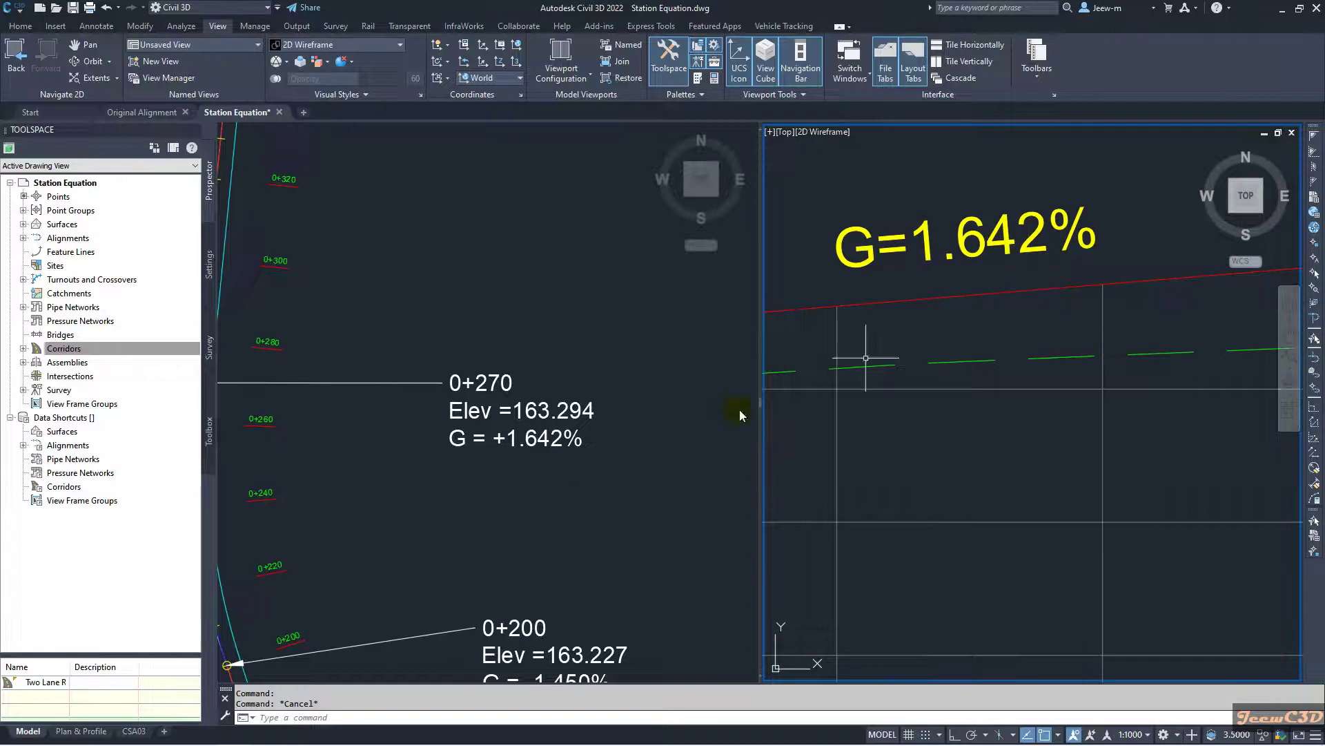
Open the geometry editor for the A005 Road centreline alignment at the curve between 0+200 and 0+270
{"action": "left_click", "coordinate": [541, 488]}
{"action": "scroll", "coordinate": [544, 511], "scroll_direction": "down", "scroll_amount": 3}
{"action": "middle_click_drag", "start_coordinate": [543, 512], "coordinate": [553, 504]}
{"action": "scroll", "coordinate": [526, 400], "scroll_direction": "up", "scroll_amount": 3}
{"action": "scroll", "coordinate": [526, 401], "scroll_direction": "down", "scroll_amount": 4}
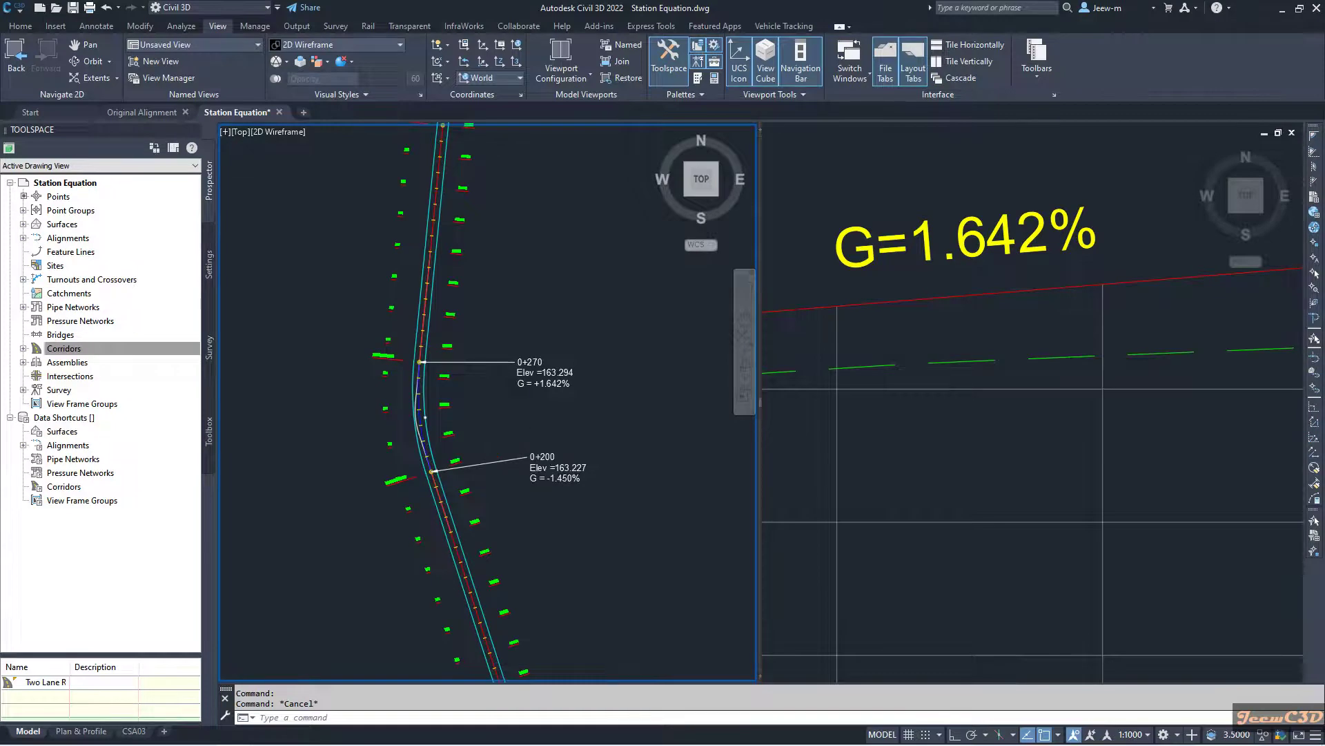
{"action": "scroll", "coordinate": [492, 429], "scroll_direction": "up", "scroll_amount": 4}
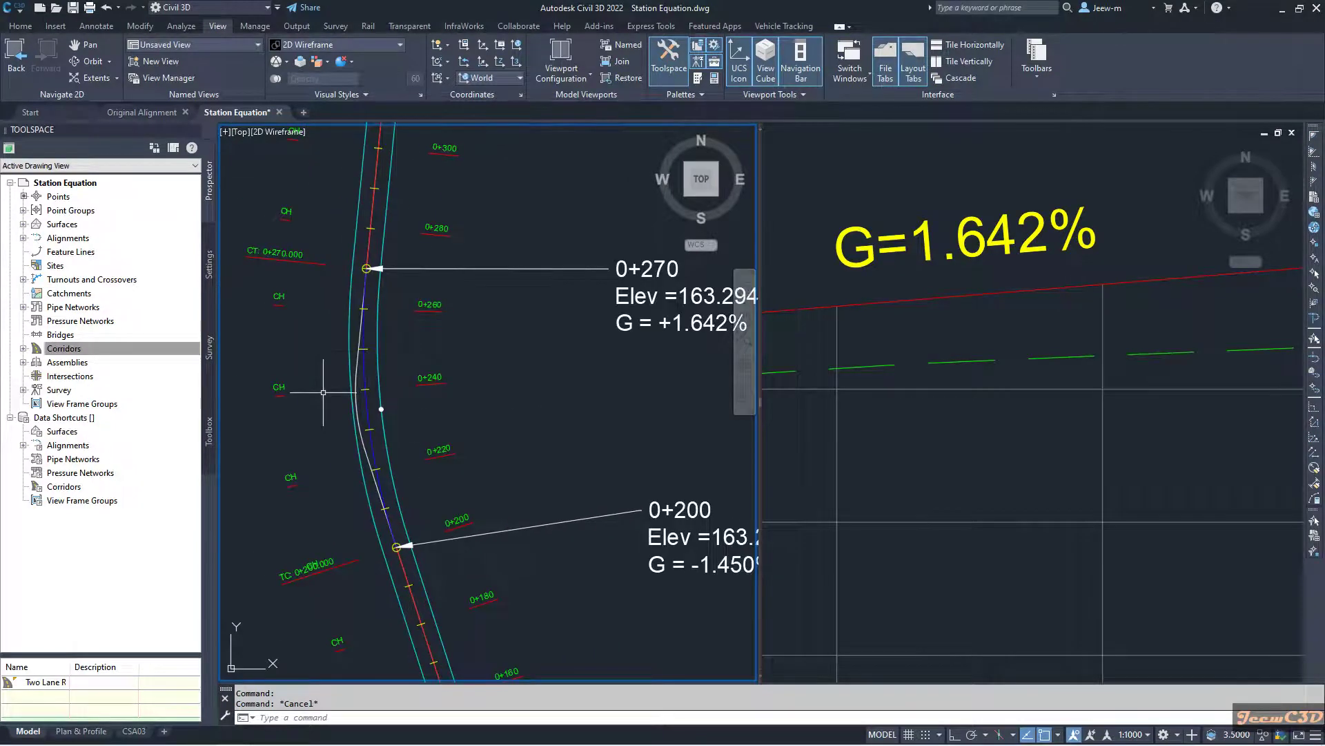
{"action": "left_click", "coordinate": [368, 410]}
{"action": "scroll", "coordinate": [366, 411], "scroll_direction": "up", "scroll_amount": 2}
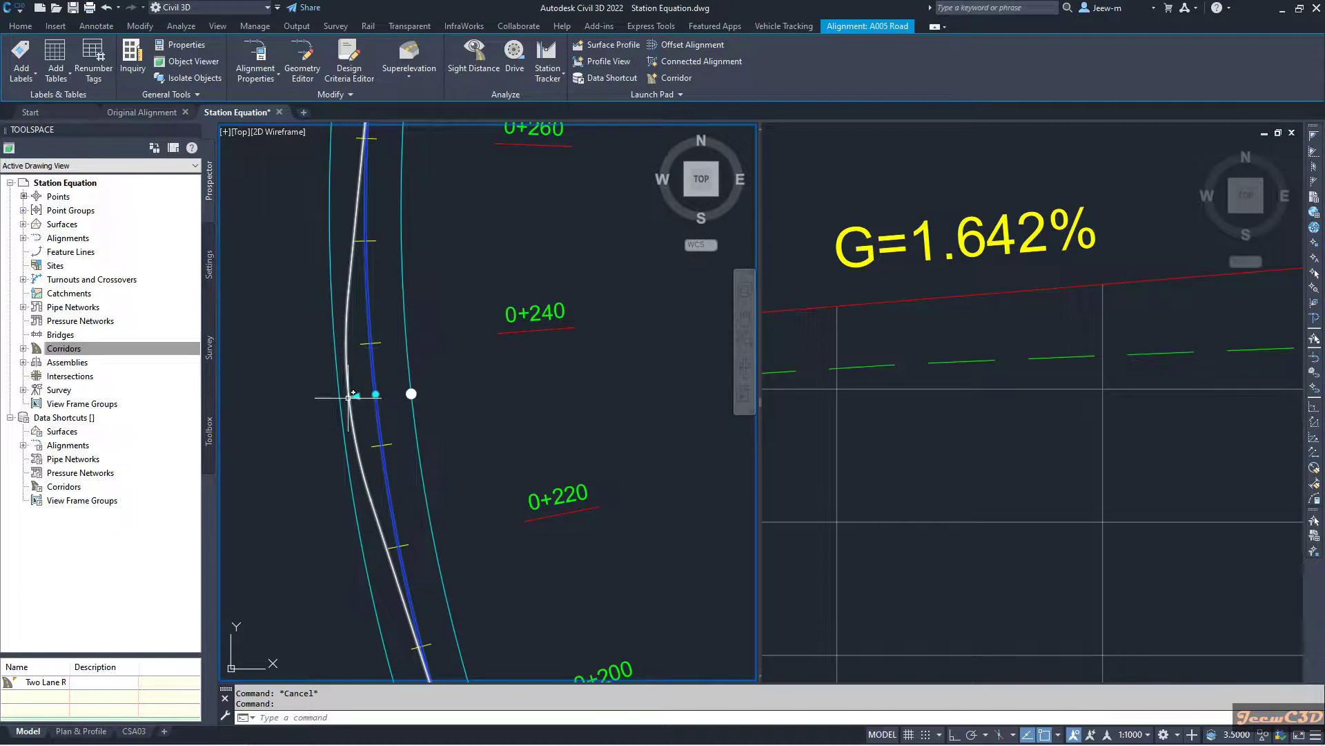
{"action": "left_click", "coordinate": [308, 72]}
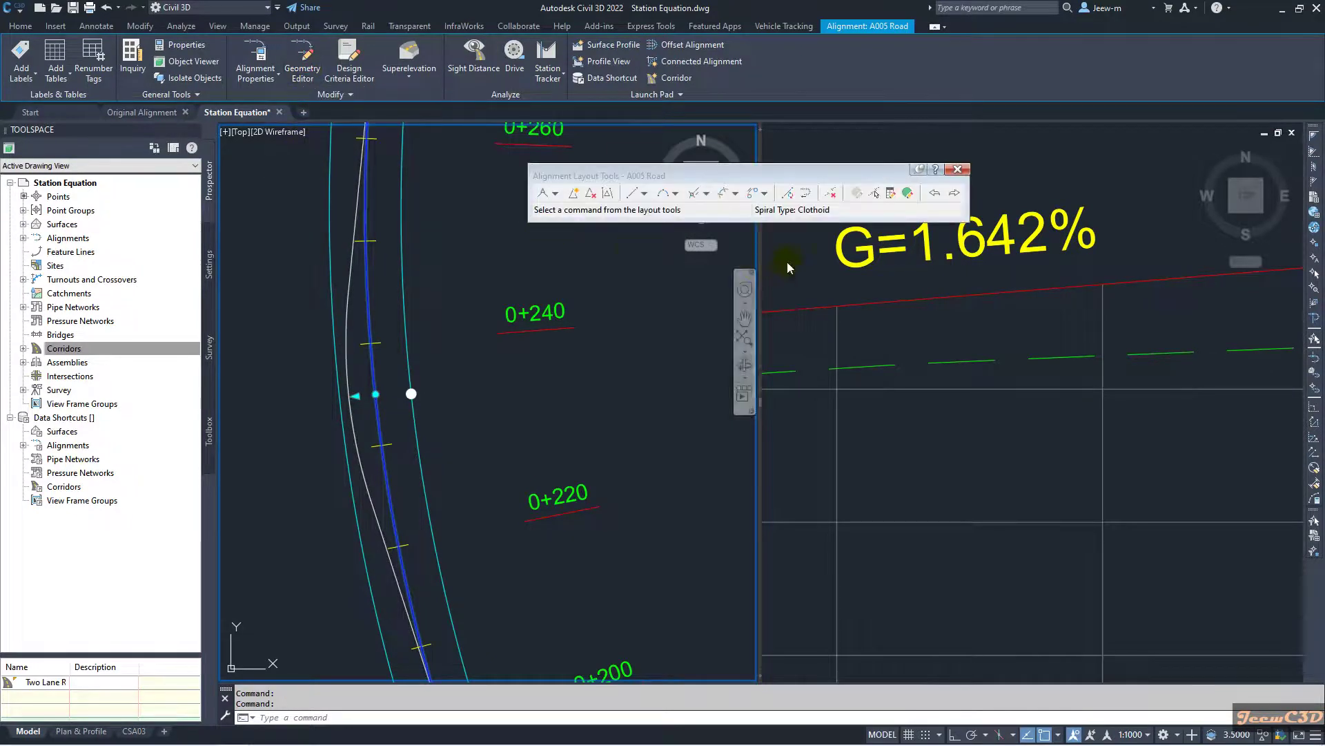
Set the radius of the A005 Road curve between 0+200 and 0+270 to 50 m and close the alignment layout tools
{"action": "left_click", "coordinate": [873, 193]}
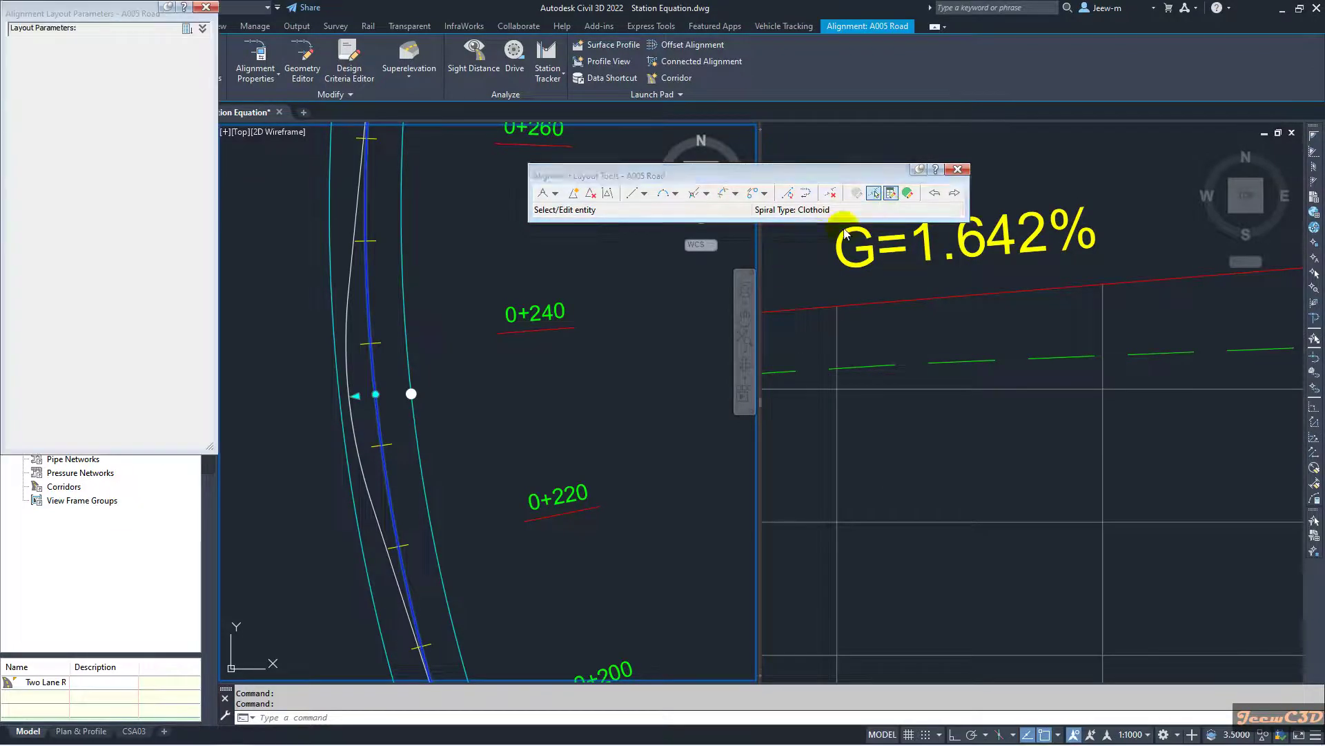
{"action": "left_click", "coordinate": [828, 252]}
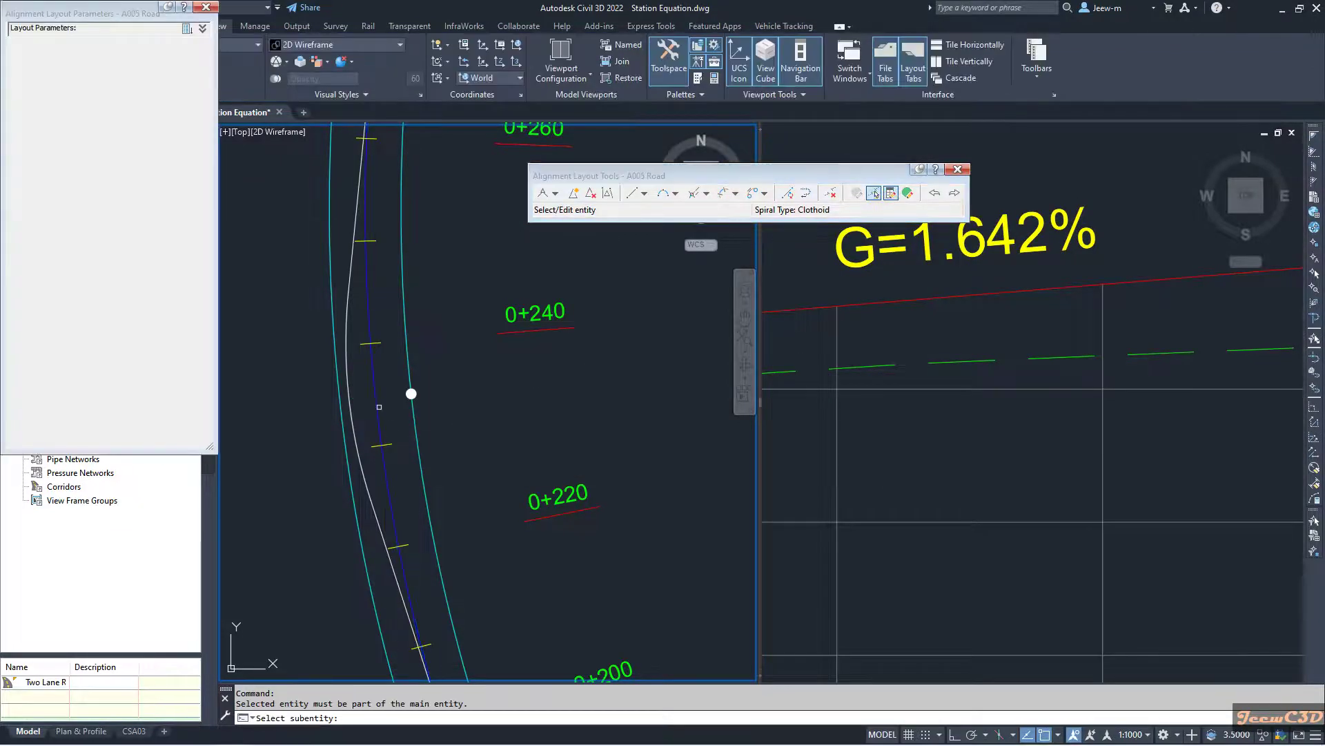
{"action": "left_click", "coordinate": [376, 408]}
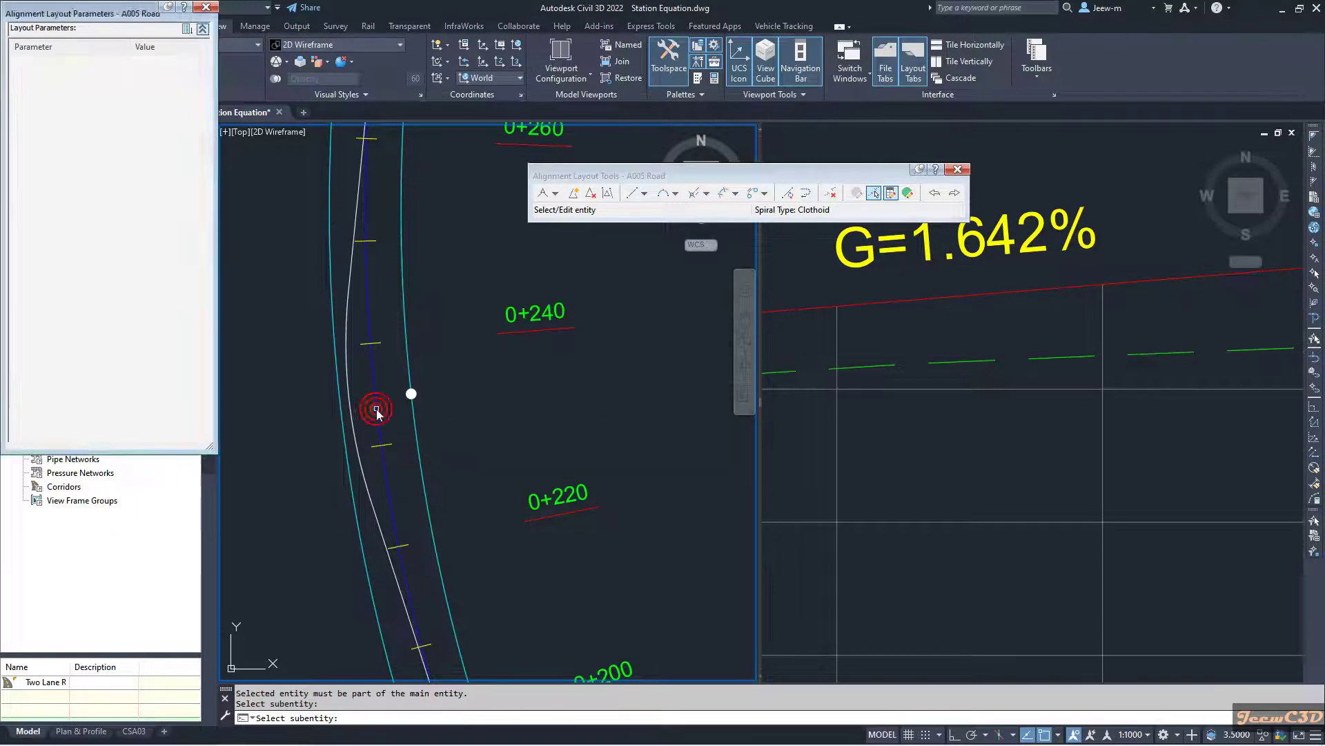
{"action": "left_click", "coordinate": [153, 168]}
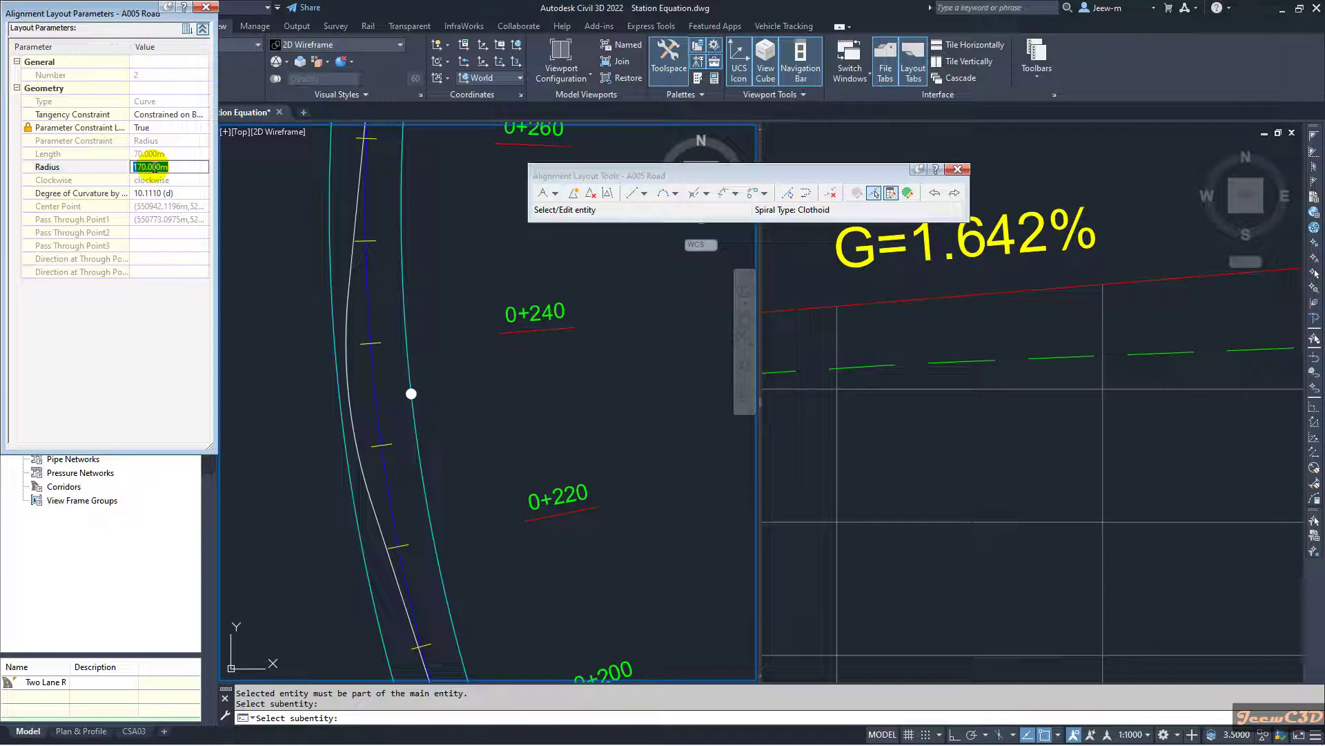
{"action": "type", "text": "50"}
{"action": "key", "text": "Return"}
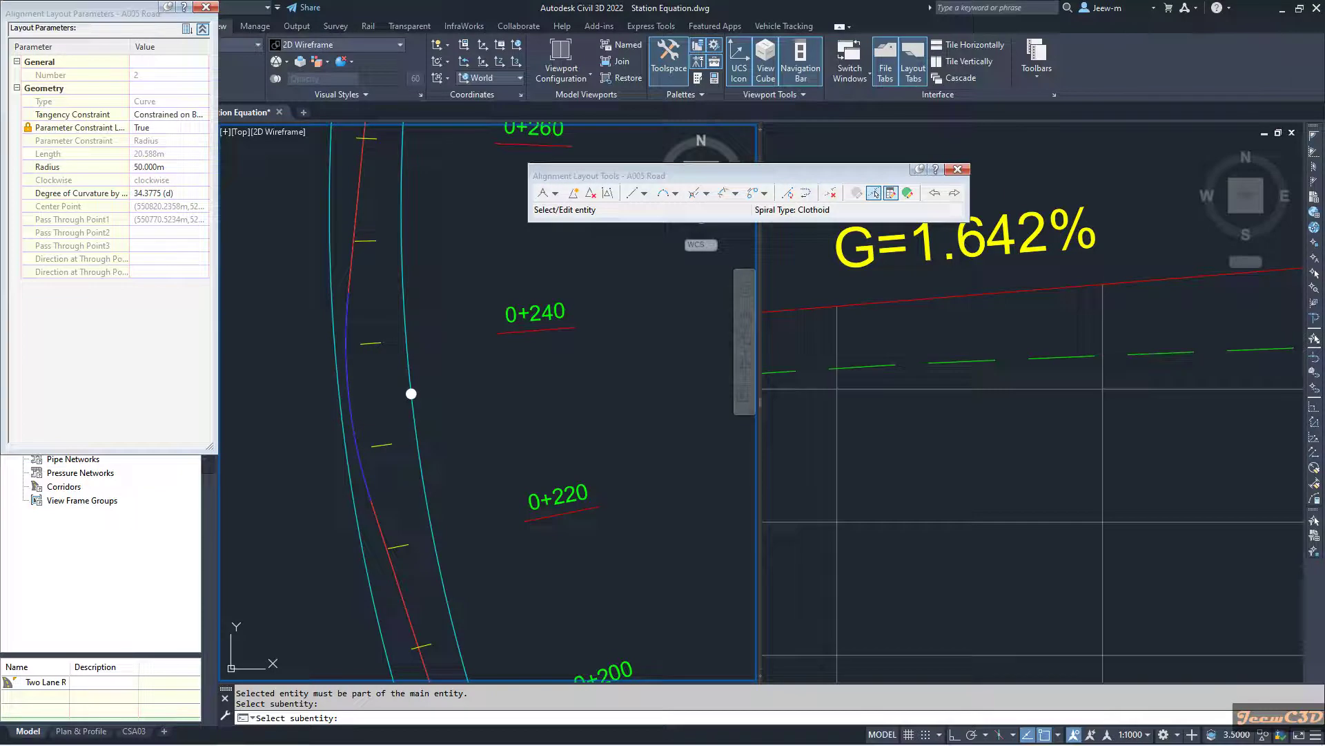
{"action": "key", "text": "Return"}
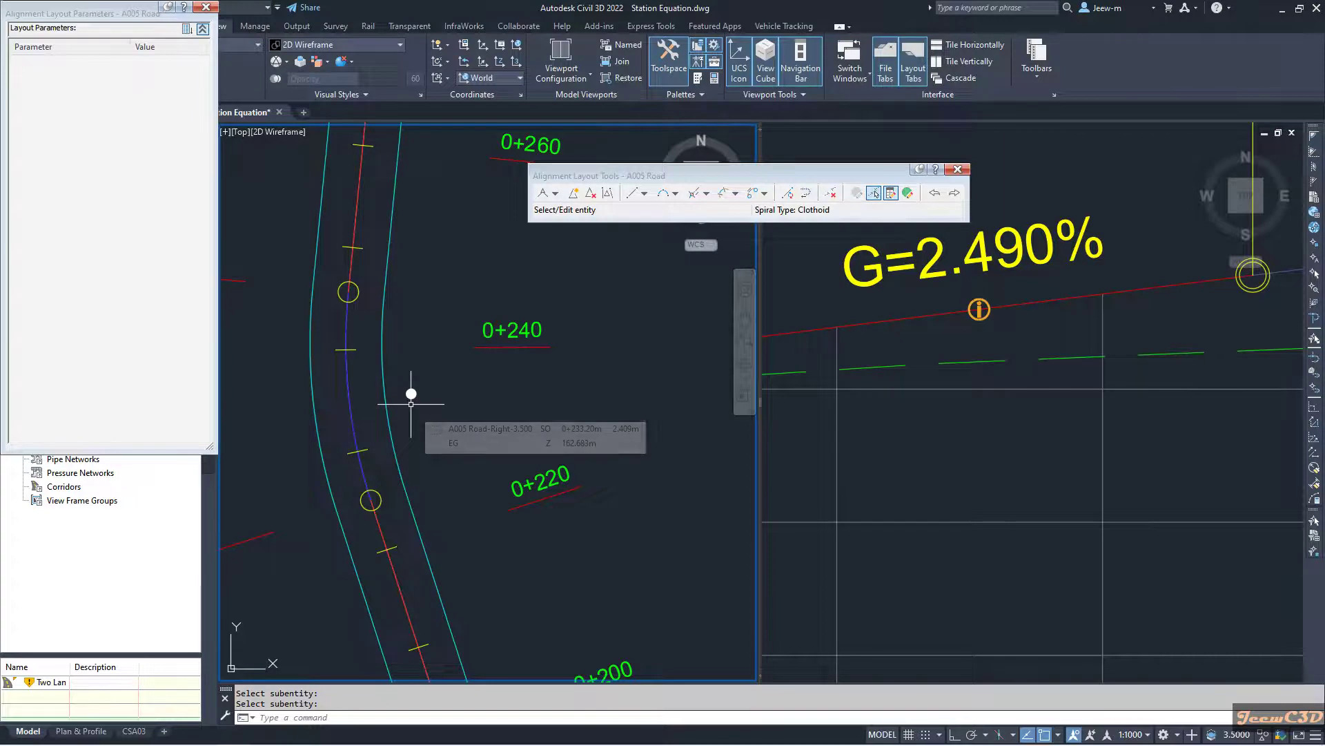
{"action": "left_click", "coordinate": [953, 195]}
{"action": "key", "text": "Escape"}
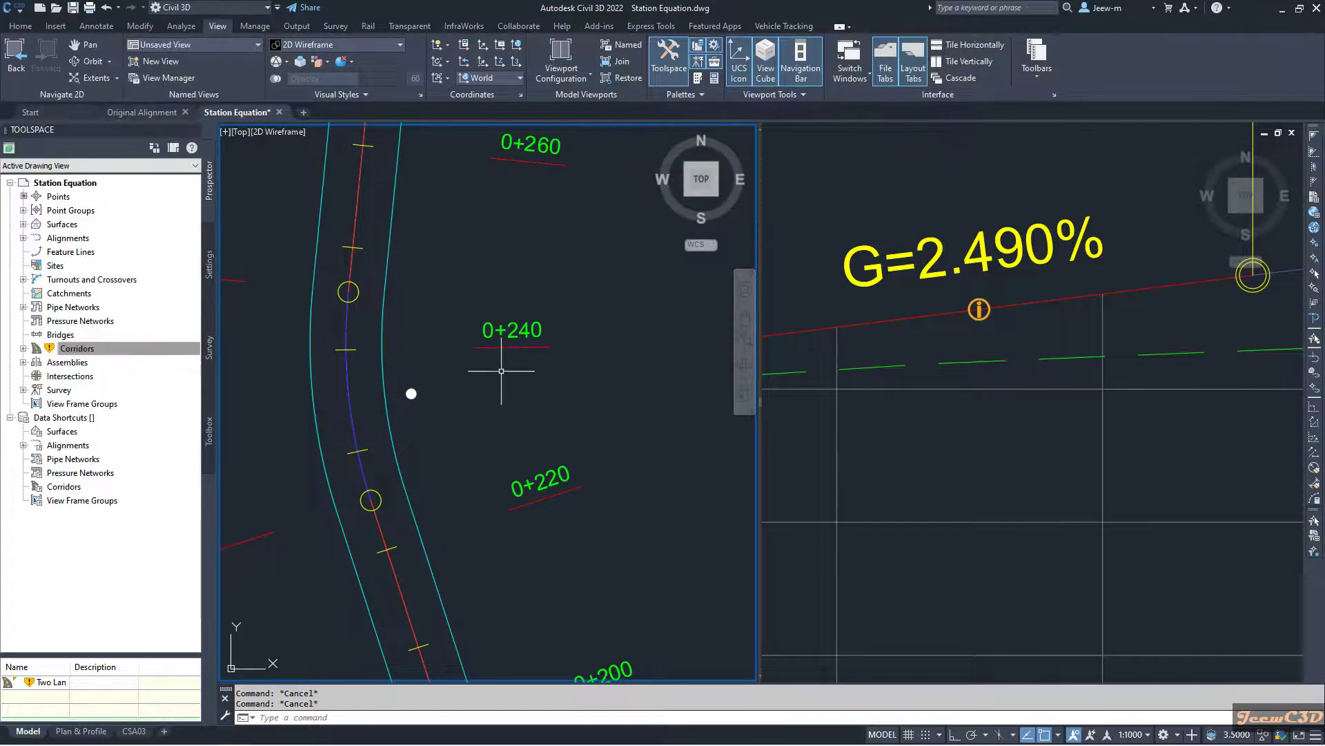
Examine how the revised centreline's stationing lines up with the 0+200 and 0+270 tie-in leaders in the plan view
{"action": "scroll", "coordinate": [501, 373], "scroll_direction": "down", "scroll_amount": 2}
{"action": "scroll", "coordinate": [499, 377], "scroll_direction": "down", "scroll_amount": 2}
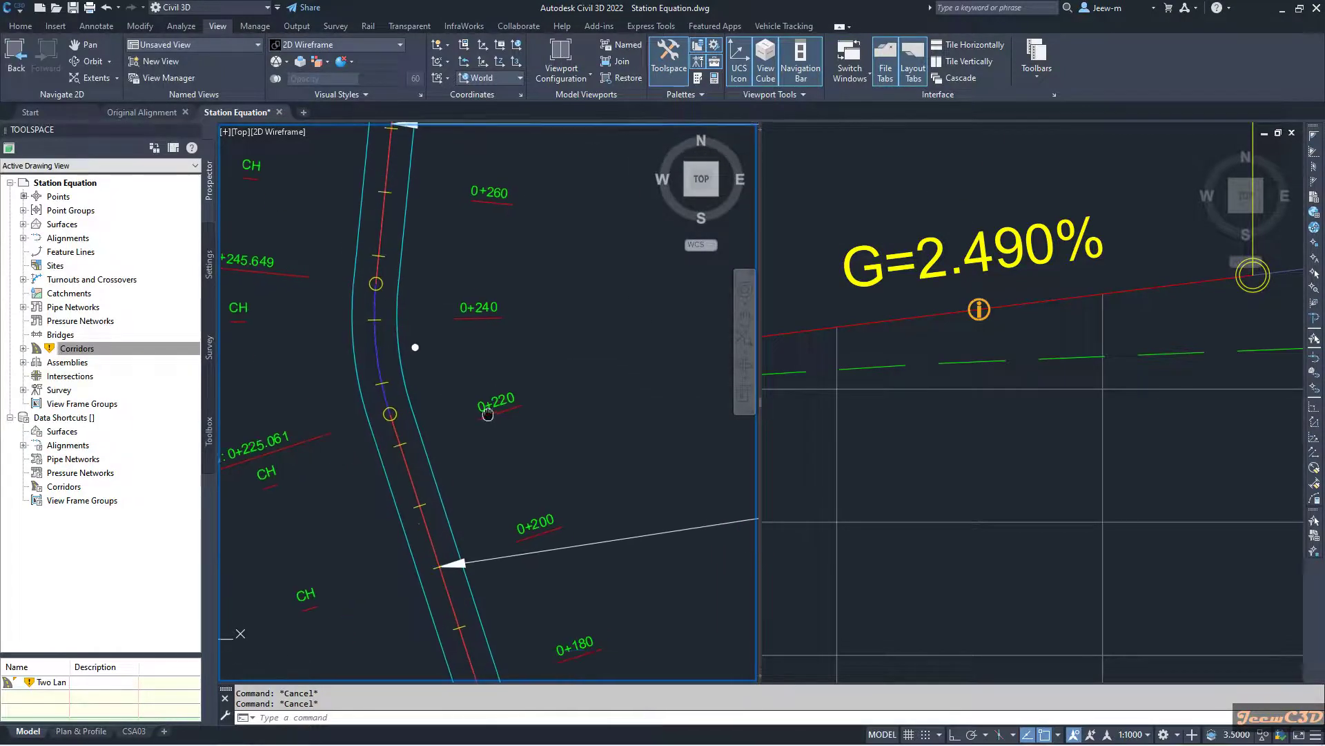
{"action": "middle_click_drag", "start_coordinate": [444, 444], "coordinate": [470, 429]}
{"action": "scroll", "coordinate": [462, 445], "scroll_direction": "up", "scroll_amount": 3}
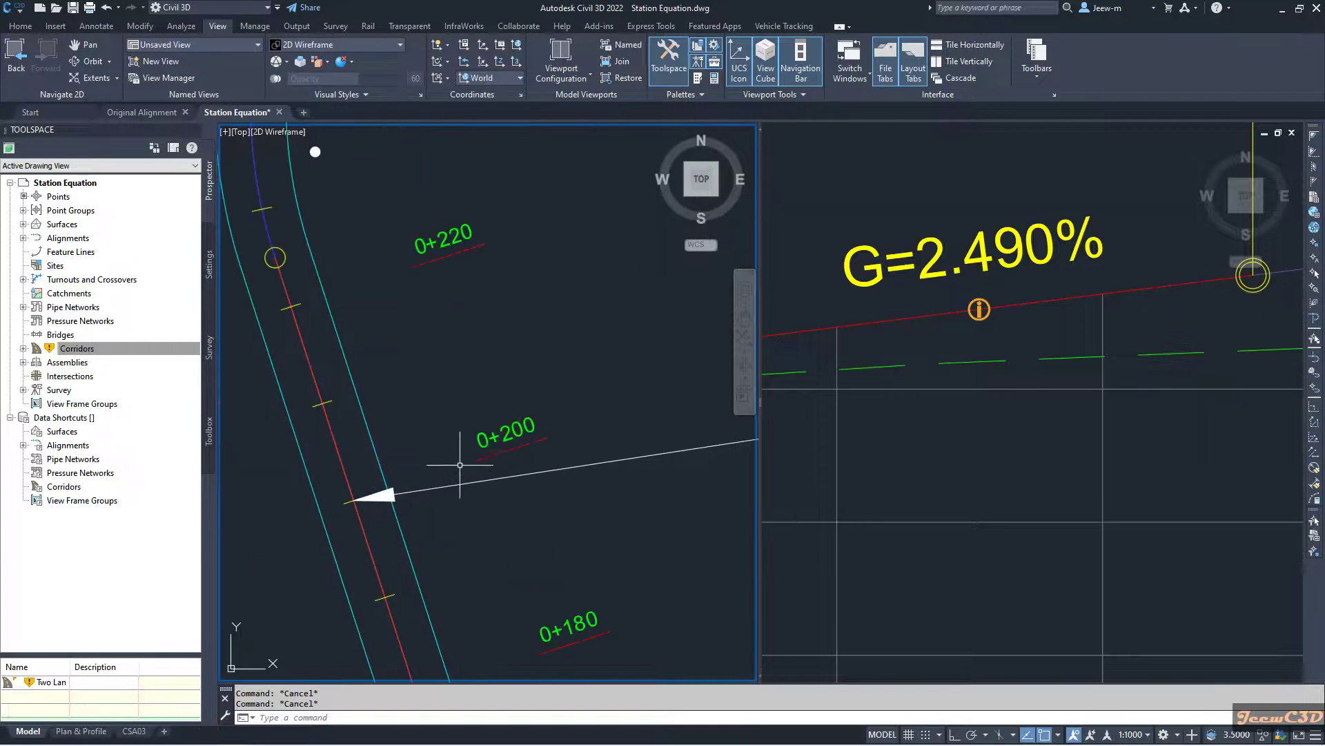
{"action": "scroll", "coordinate": [381, 489], "scroll_direction": "down", "scroll_amount": 3}
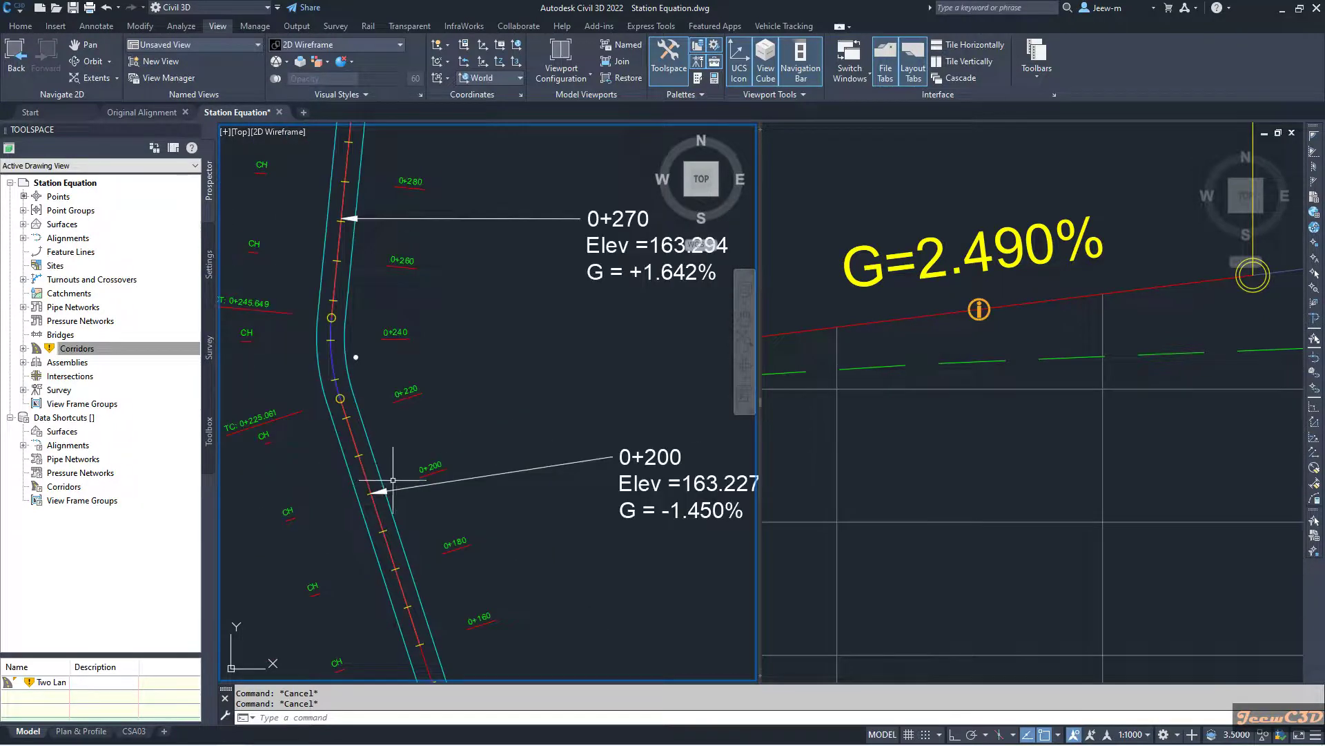
{"action": "middle_click_drag", "start_coordinate": [466, 355], "coordinate": [493, 456]}
{"action": "scroll", "coordinate": [485, 350], "scroll_direction": "up", "scroll_amount": 2}
{"action": "scroll", "coordinate": [297, 364], "scroll_direction": "up", "scroll_amount": 2}
{"action": "middle_click_drag", "start_coordinate": [254, 375], "coordinate": [356, 378]}
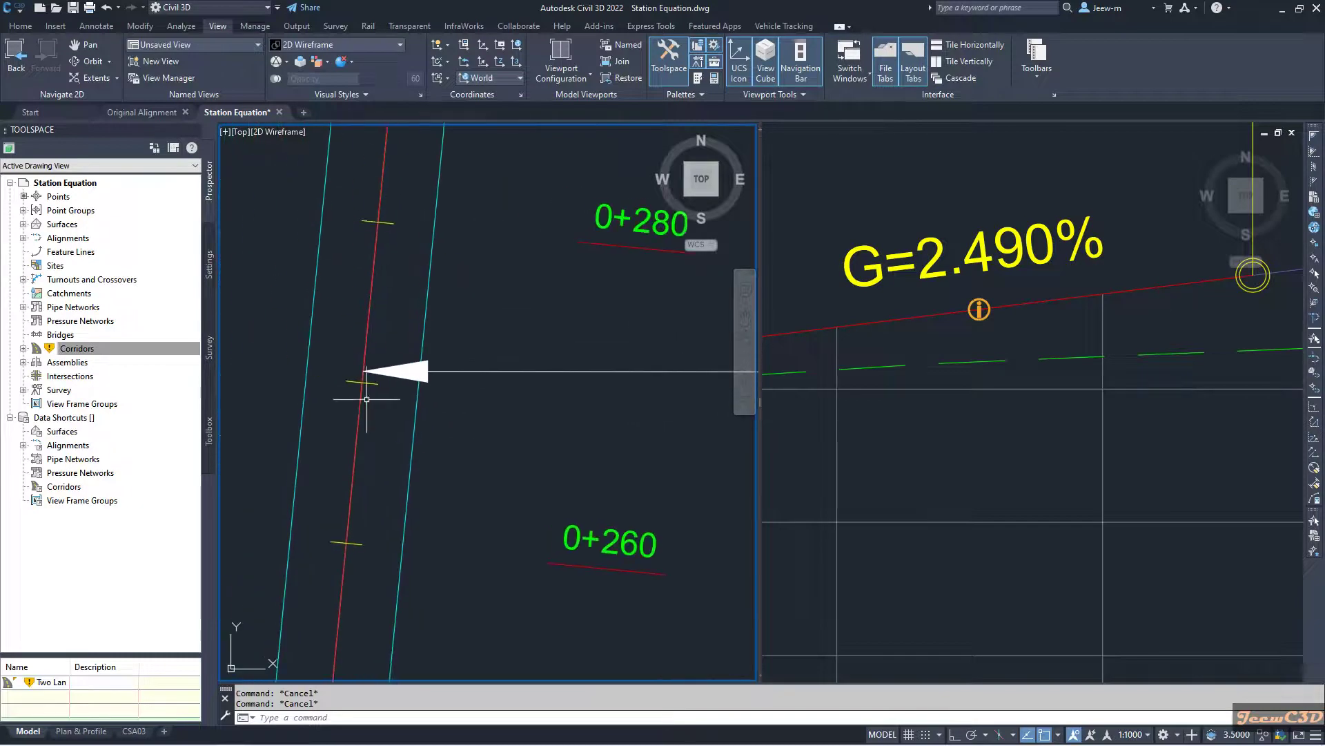
{"action": "scroll", "coordinate": [358, 378], "scroll_direction": "up", "scroll_amount": 4}
{"action": "scroll", "coordinate": [360, 375], "scroll_direction": "up", "scroll_amount": 4}
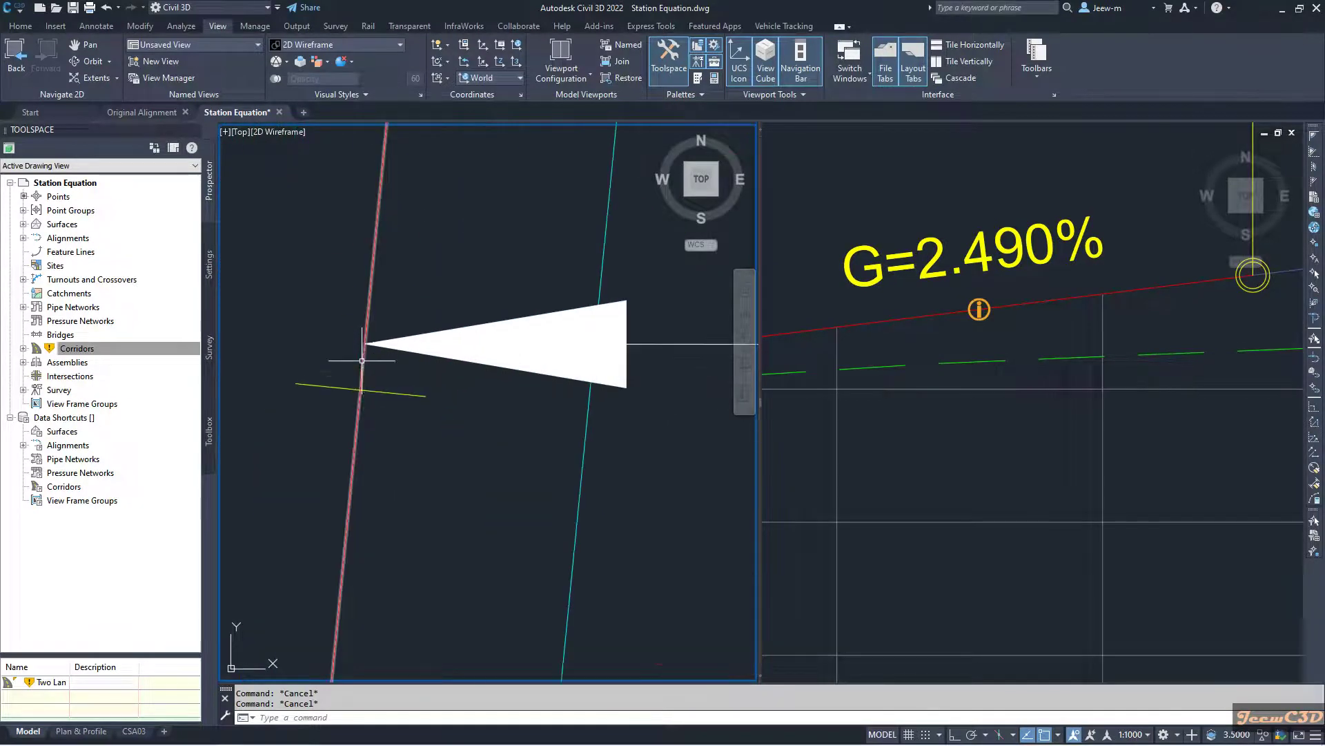
{"action": "scroll", "coordinate": [353, 376], "scroll_direction": "down", "scroll_amount": 4}
{"action": "mouse_move", "coordinate": [351, 382]}
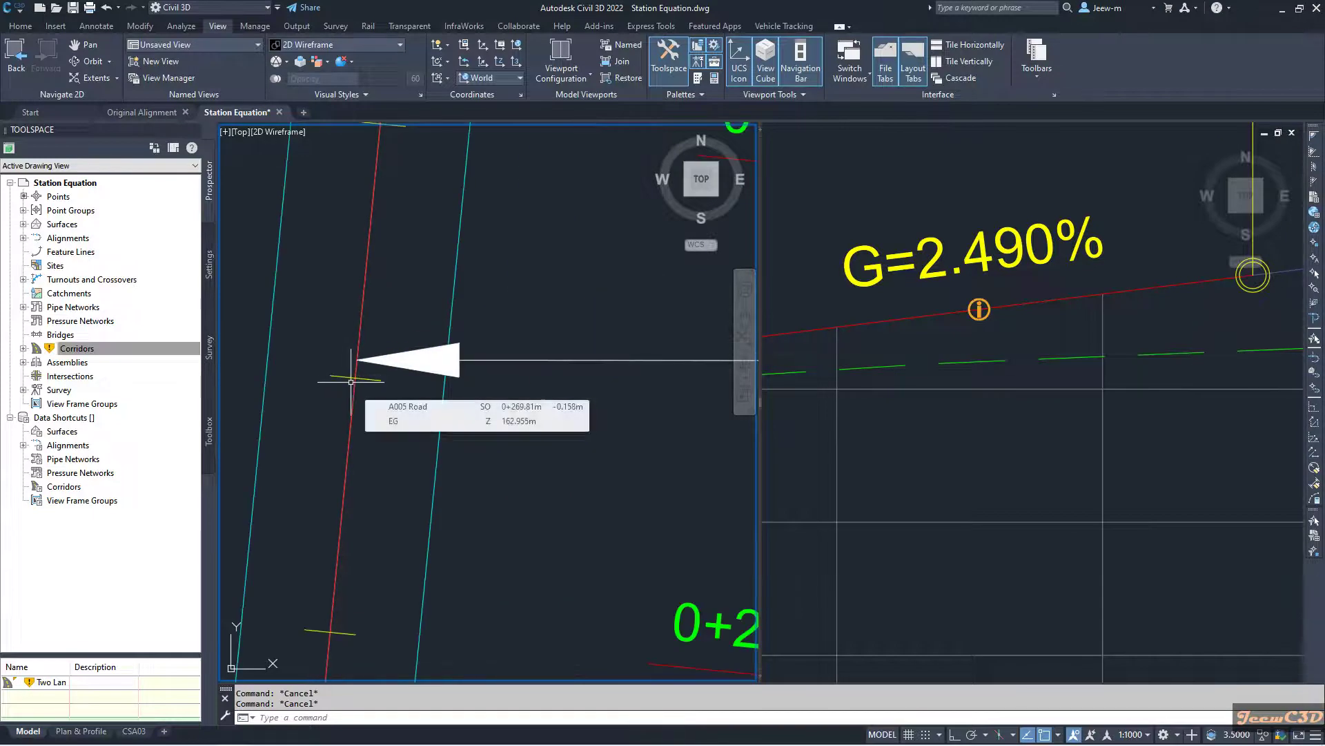
Compare the low-point vertical curve label in the profile view with the matching label in the Original Alignment drawing
{"action": "left_click", "coordinate": [1006, 443]}
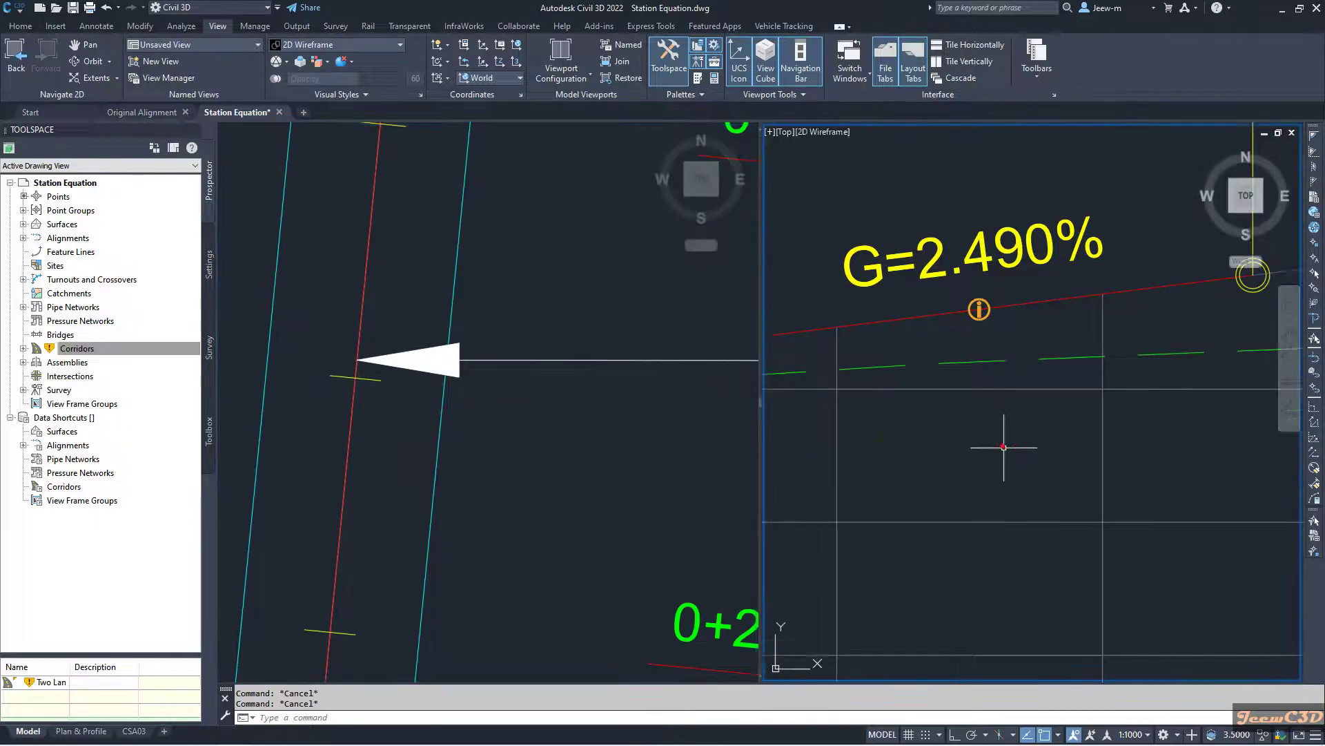
{"action": "scroll", "coordinate": [1006, 444], "scroll_direction": "down", "scroll_amount": 5}
{"action": "scroll", "coordinate": [966, 477], "scroll_direction": "down", "scroll_amount": 3}
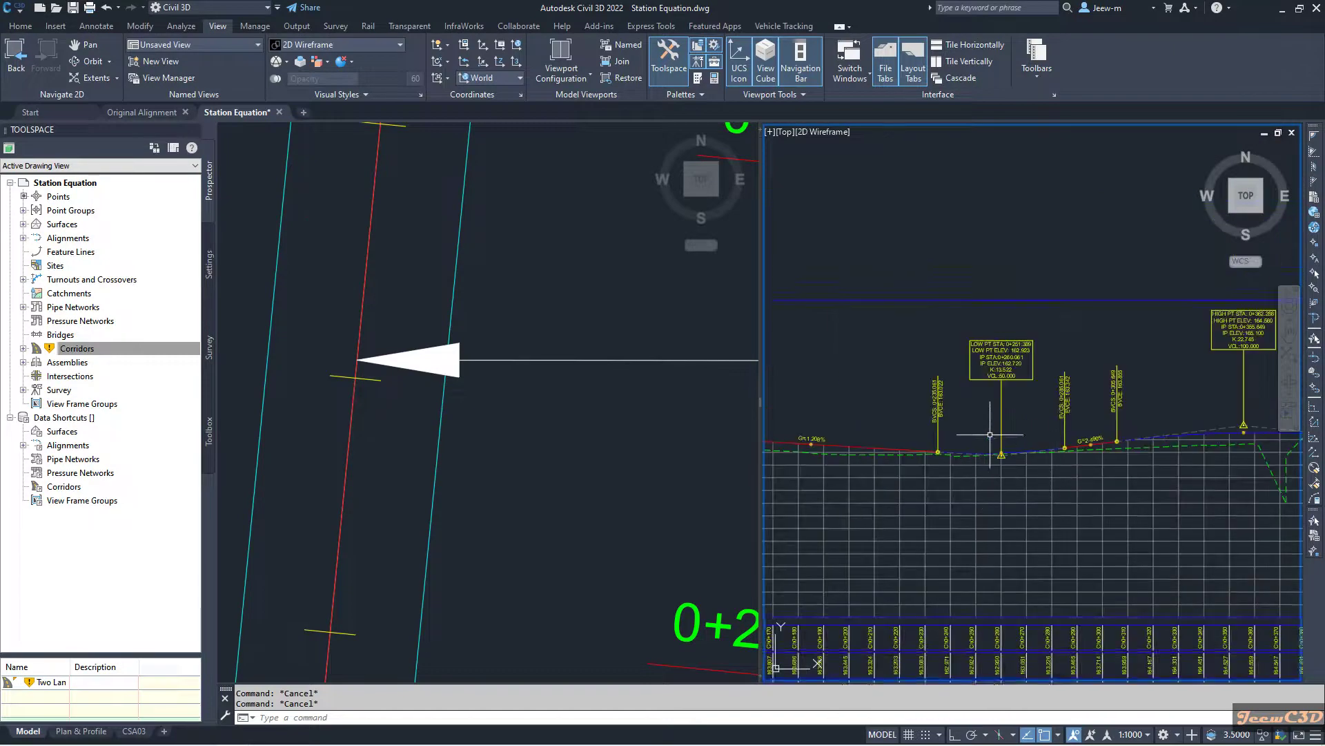
{"action": "scroll", "coordinate": [997, 376], "scroll_direction": "up", "scroll_amount": 8}
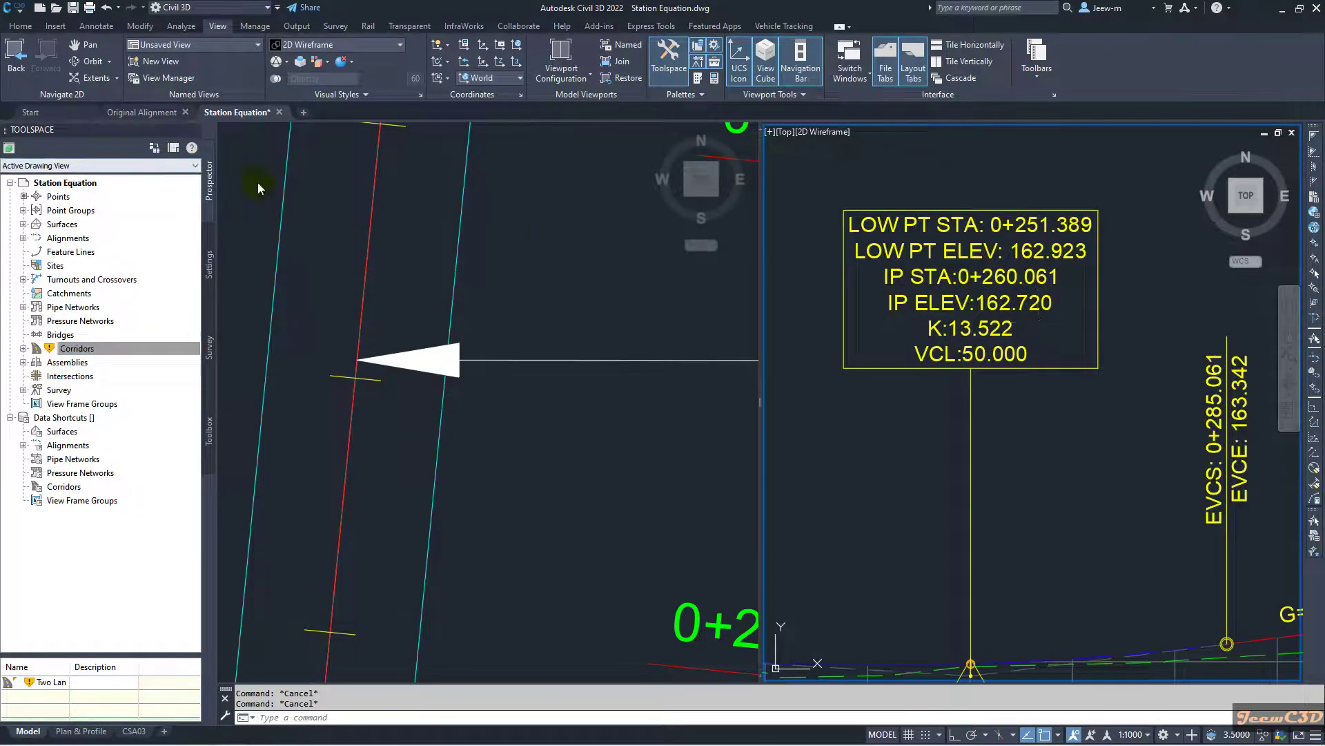
{"action": "left_click", "coordinate": [124, 113]}
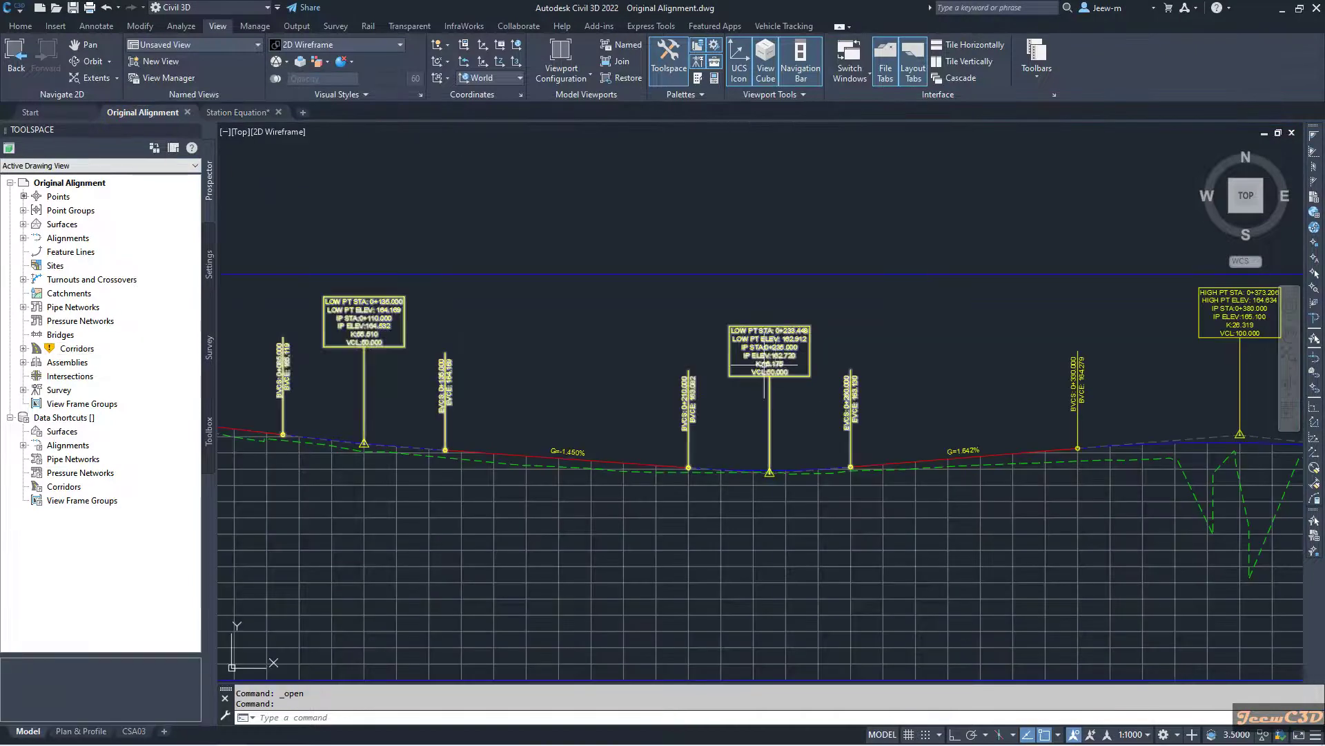
{"action": "scroll", "coordinate": [779, 361], "scroll_direction": "up", "scroll_amount": 4}
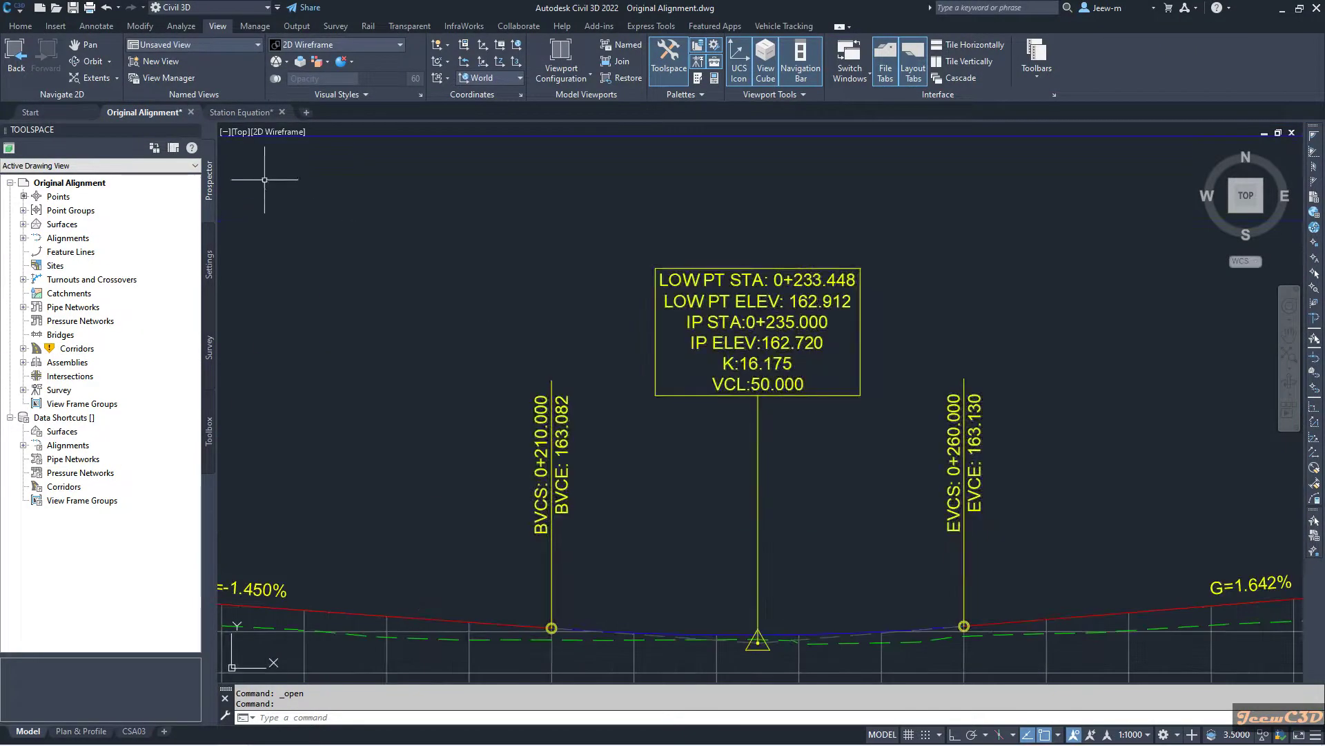
{"action": "left_click", "coordinate": [242, 112]}
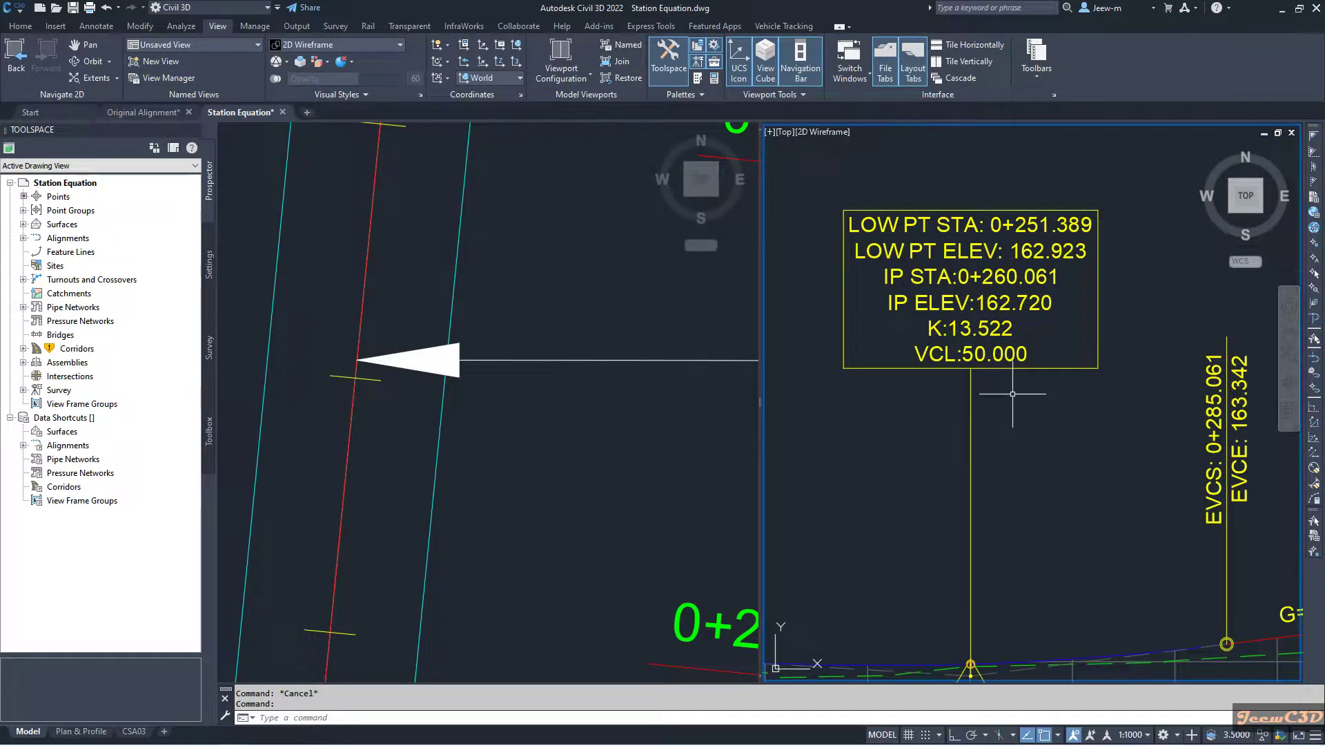
Check the design profile grades before and after the low-point vertical curve in the Station Equation drawing
{"action": "scroll", "coordinate": [1013, 394], "scroll_direction": "down", "scroll_amount": 3}
{"action": "scroll", "coordinate": [1025, 399], "scroll_direction": "up", "scroll_amount": 3}
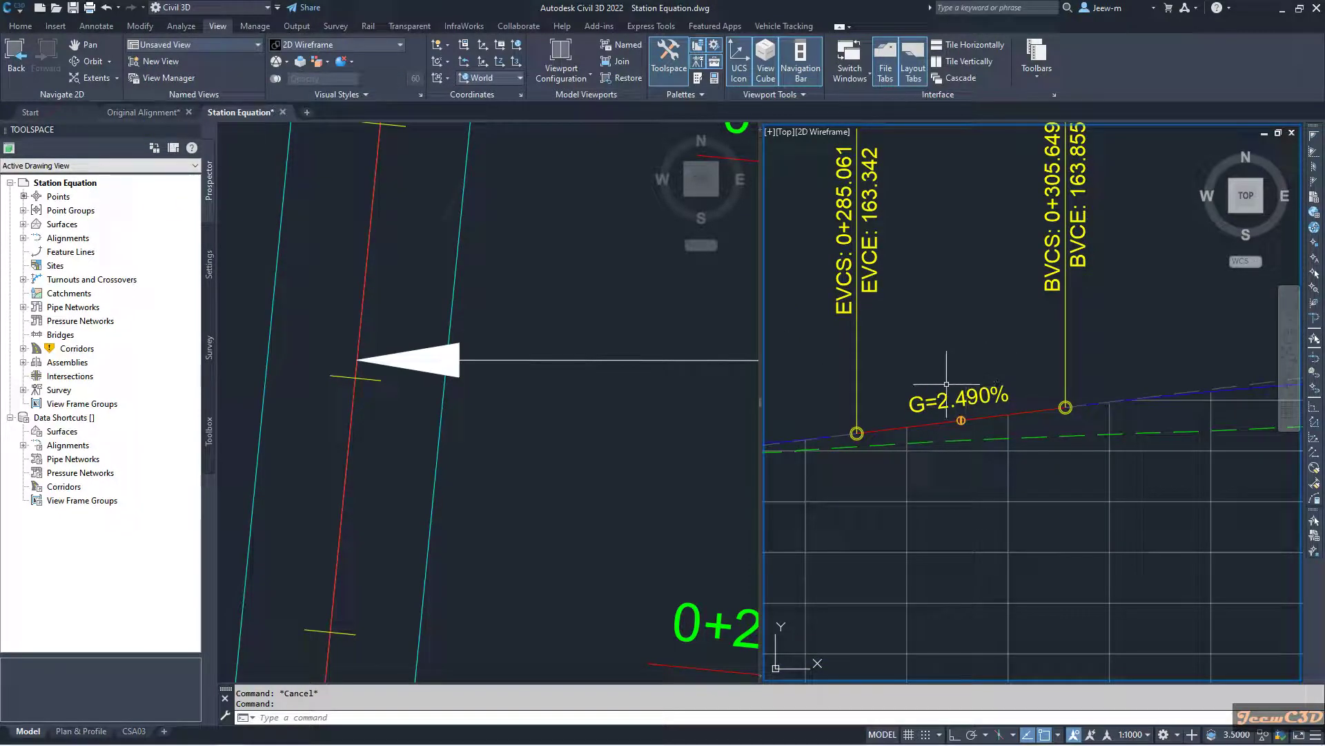
{"action": "scroll", "coordinate": [950, 378], "scroll_direction": "down", "scroll_amount": 4}
{"action": "scroll", "coordinate": [951, 375], "scroll_direction": "down", "scroll_amount": 2}
{"action": "scroll", "coordinate": [951, 375], "scroll_direction": "up", "scroll_amount": 2}
{"action": "scroll", "coordinate": [951, 375], "scroll_direction": "down", "scroll_amount": 2}
{"action": "middle_click_drag", "start_coordinate": [1139, 393], "coordinate": [1154, 440]}
{"action": "scroll", "coordinate": [901, 414], "scroll_direction": "up", "scroll_amount": 8}
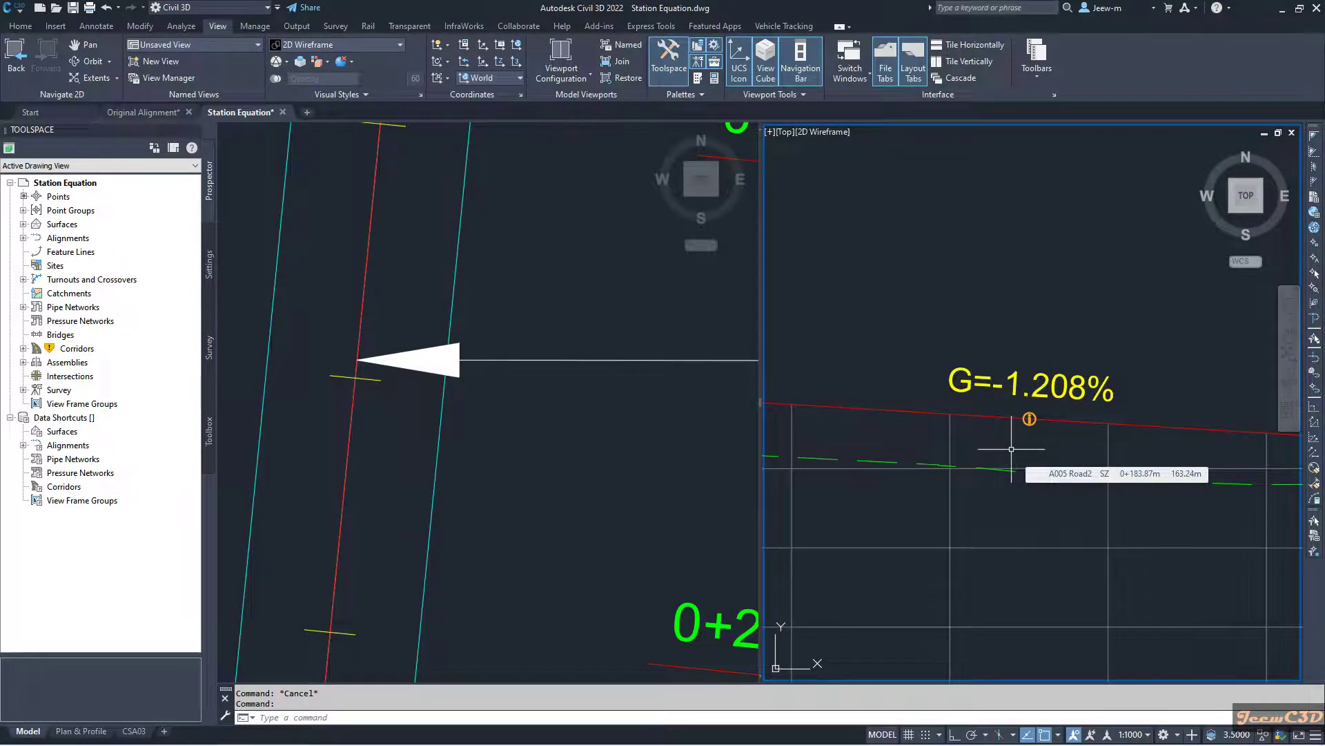
{"action": "scroll", "coordinate": [1010, 454], "scroll_direction": "down", "scroll_amount": 4}
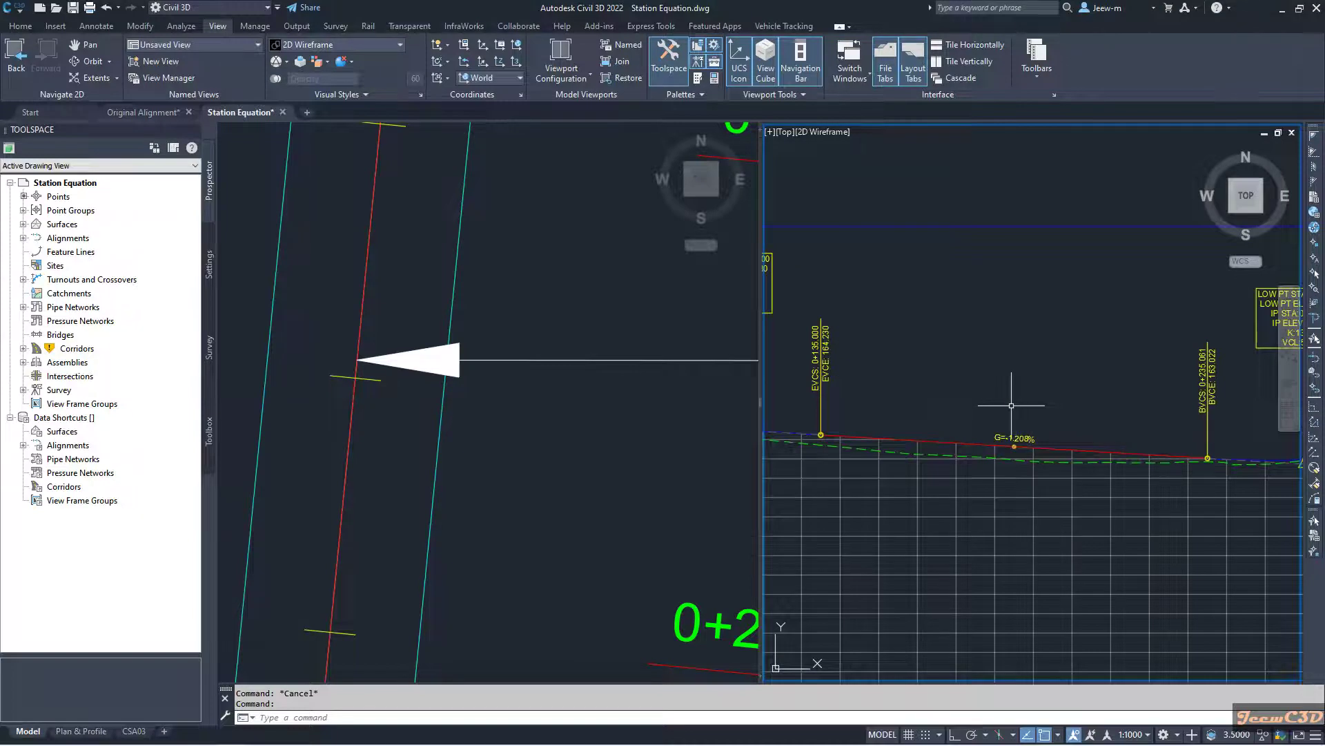
{"action": "scroll", "coordinate": [1011, 405], "scroll_direction": "down", "scroll_amount": 3}
{"action": "middle_click_drag", "start_coordinate": [1021, 396], "coordinate": [994, 399]}
Inspect the revised curve's start and end and the stationing beyond 0+270 in plan, along with the corresponding stretch of the profile
{"action": "left_click", "coordinate": [544, 374]}
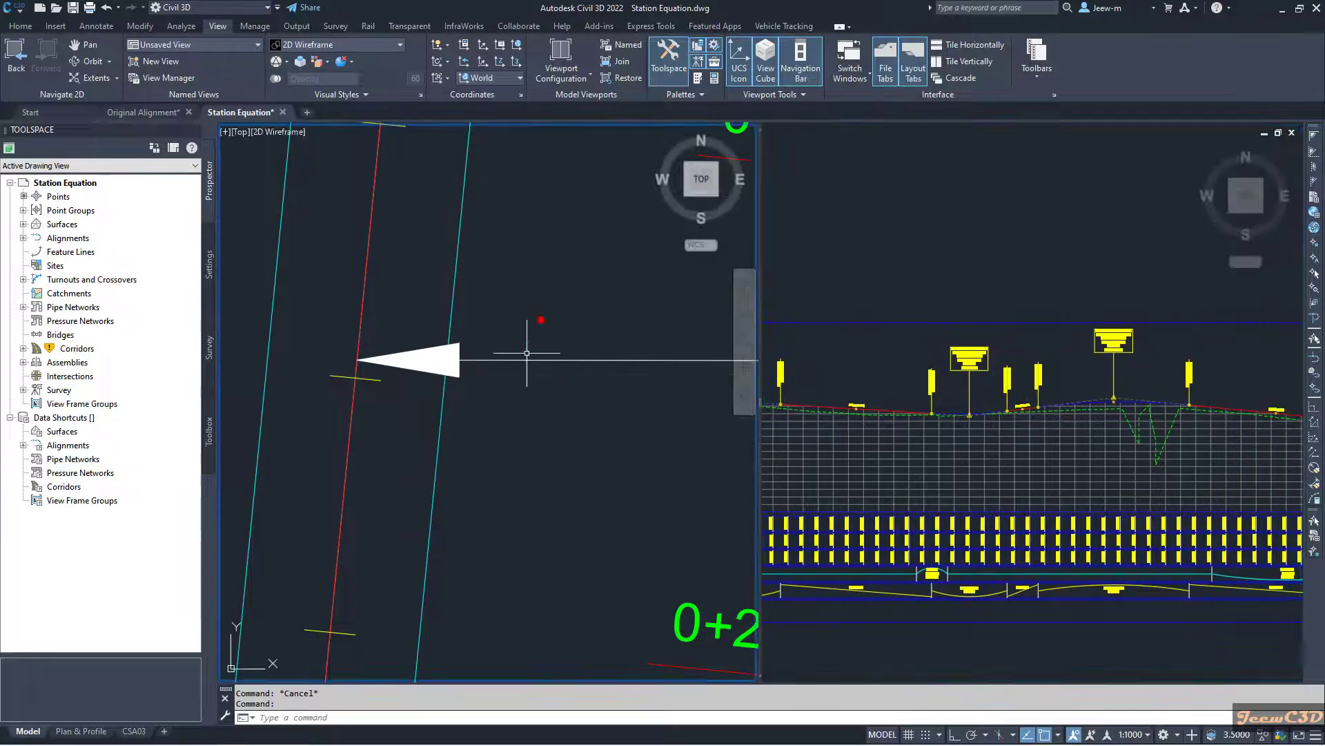
{"action": "scroll", "coordinate": [536, 332], "scroll_direction": "down", "scroll_amount": 5}
{"action": "scroll", "coordinate": [464, 415], "scroll_direction": "up", "scroll_amount": 2}
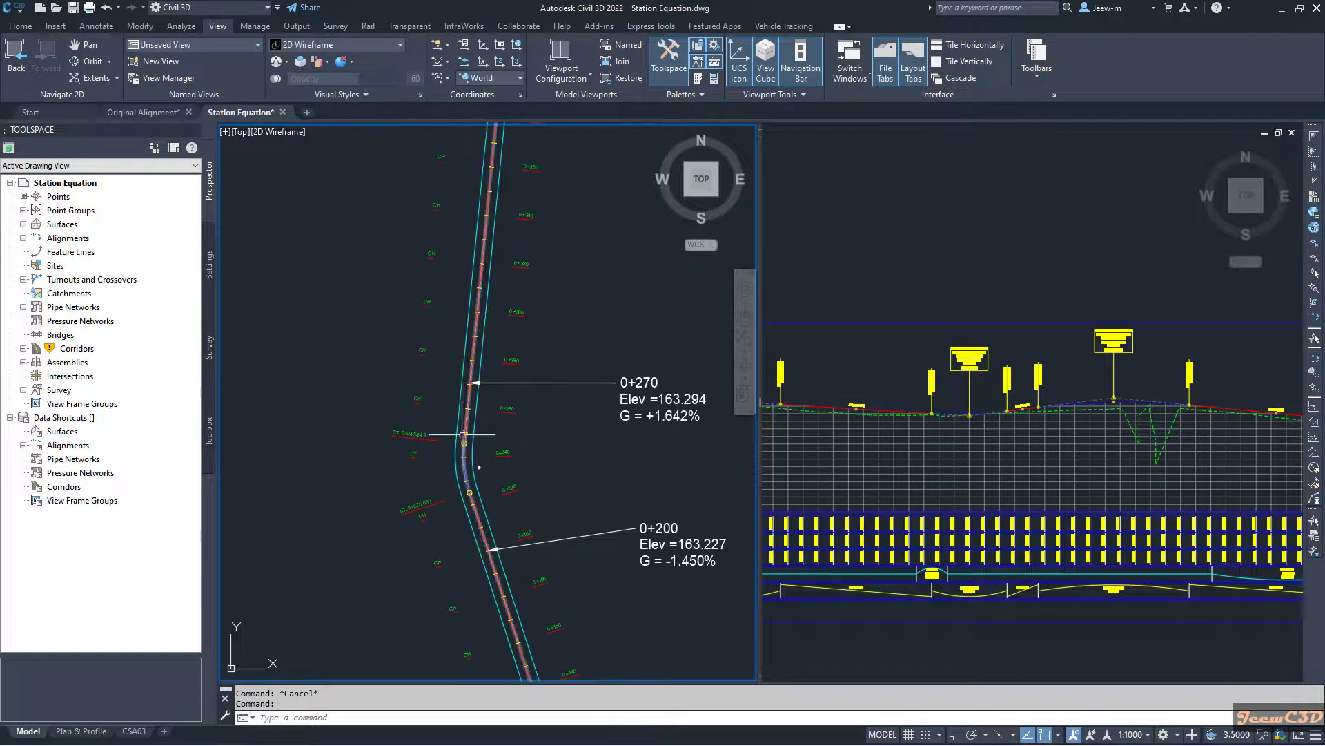
{"action": "scroll", "coordinate": [463, 421], "scroll_direction": "up", "scroll_amount": 3}
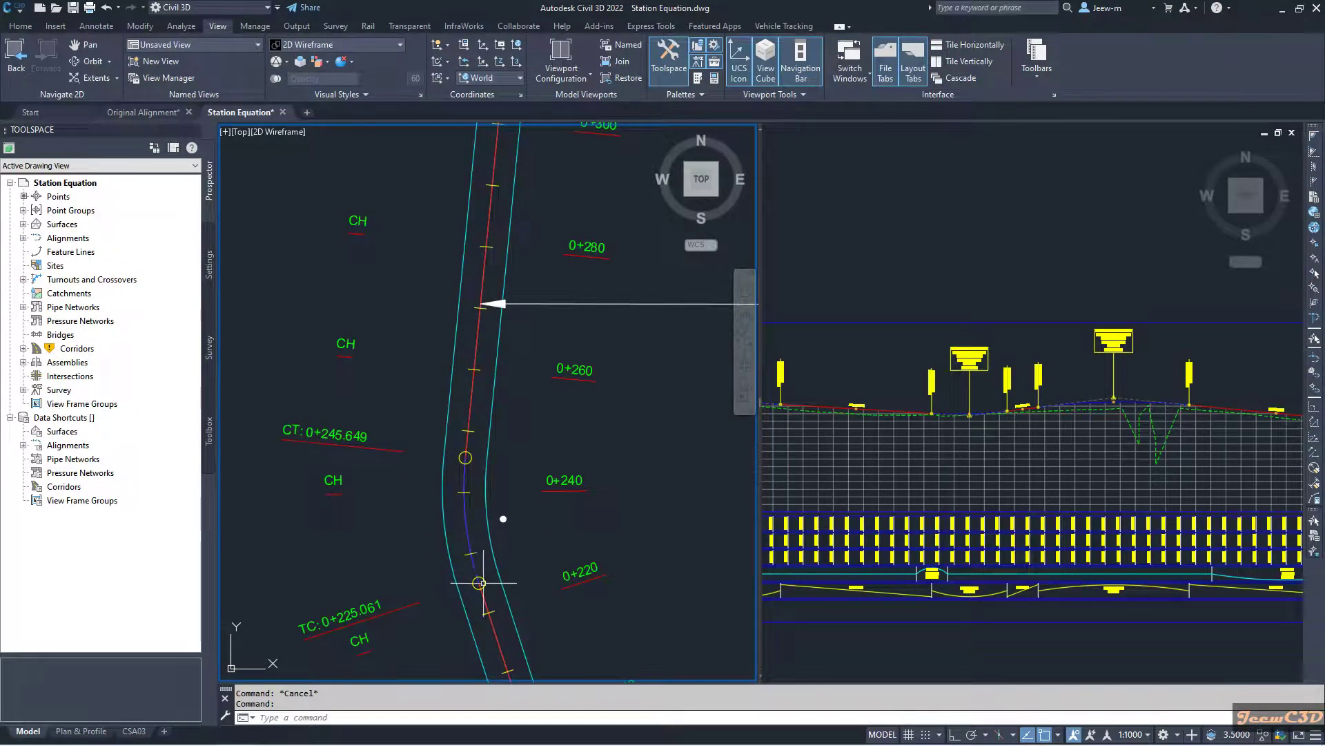
{"action": "middle_click_drag", "start_coordinate": [477, 481], "coordinate": [467, 428]}
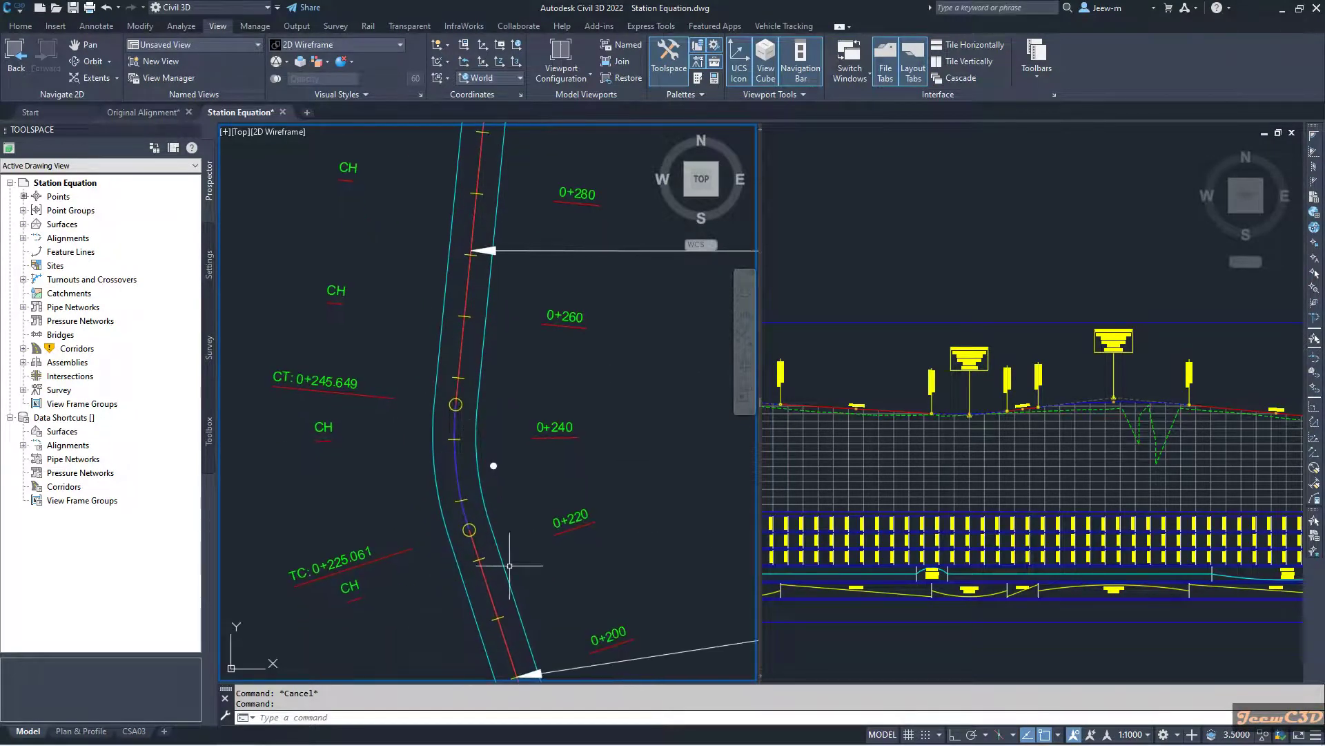
{"action": "middle_click_drag", "start_coordinate": [458, 275], "coordinate": [461, 425]}
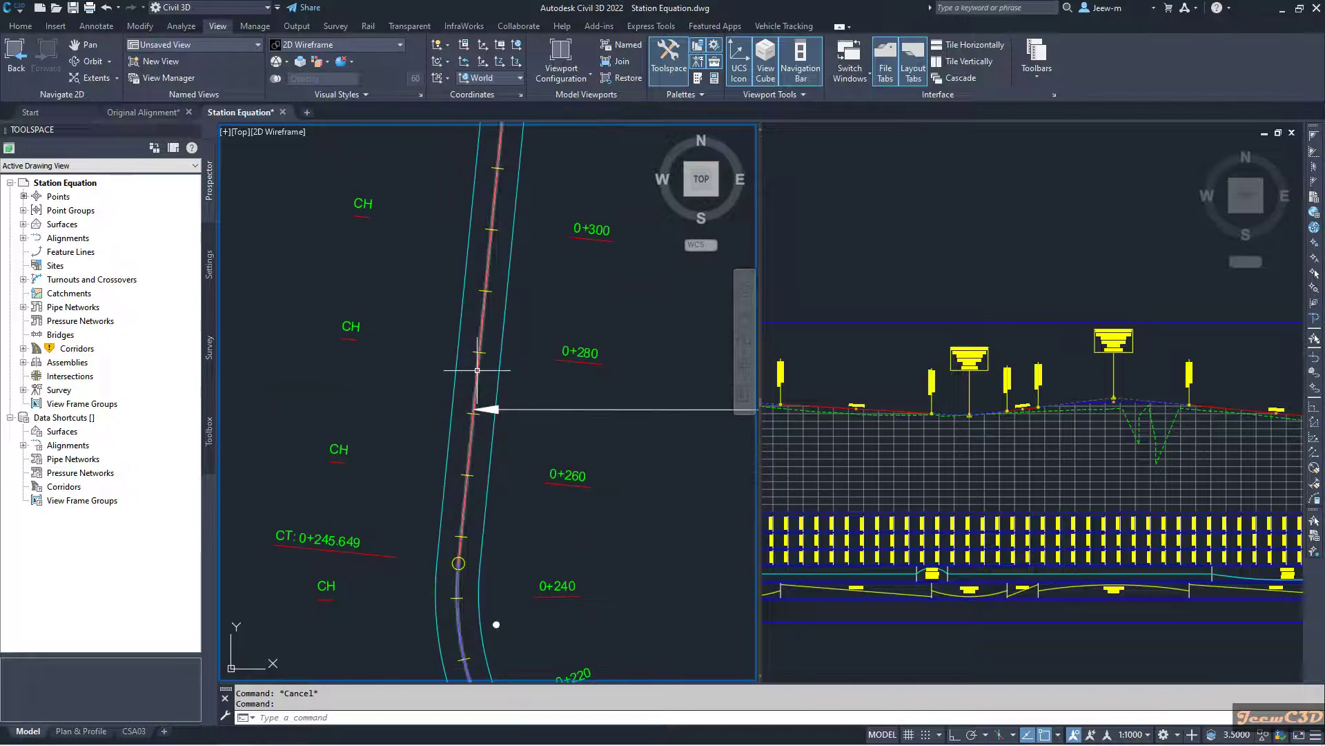
{"action": "mouse_move", "coordinate": [493, 336]}
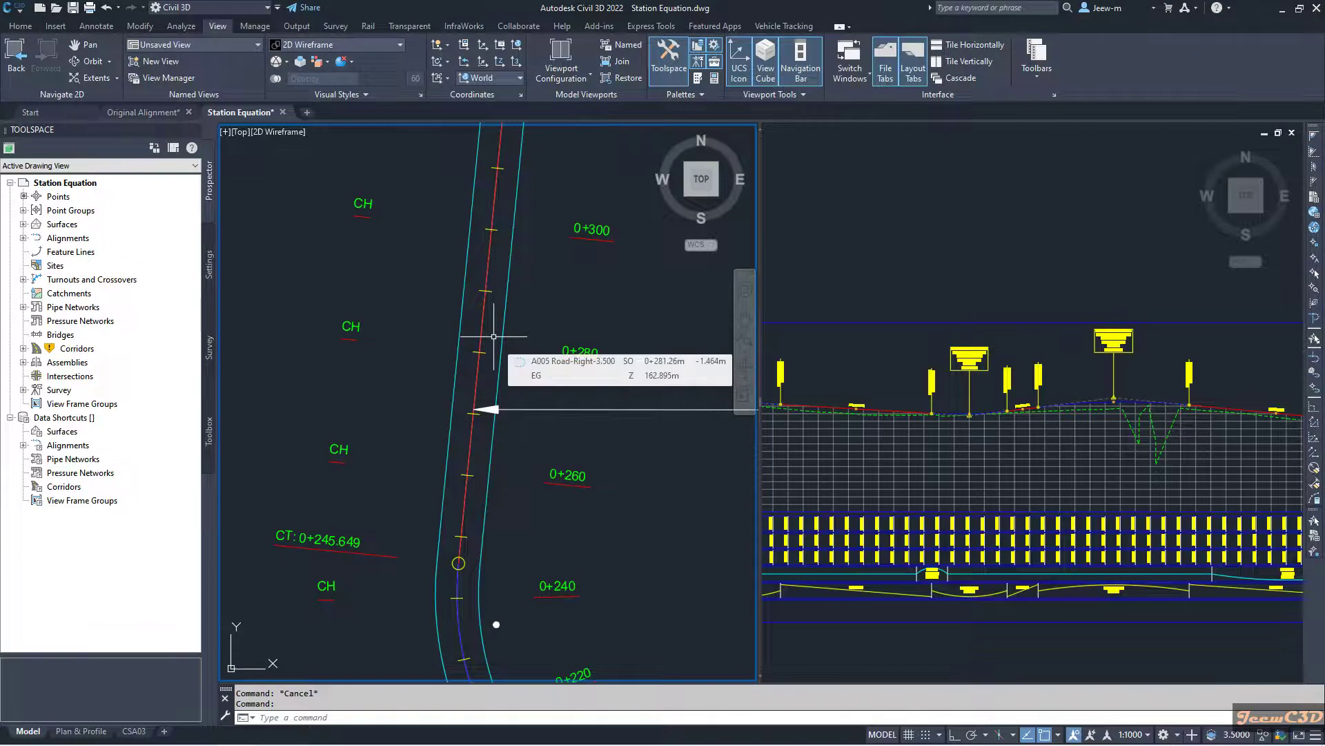
{"action": "middle_click_drag", "start_coordinate": [493, 336], "coordinate": [459, 312]}
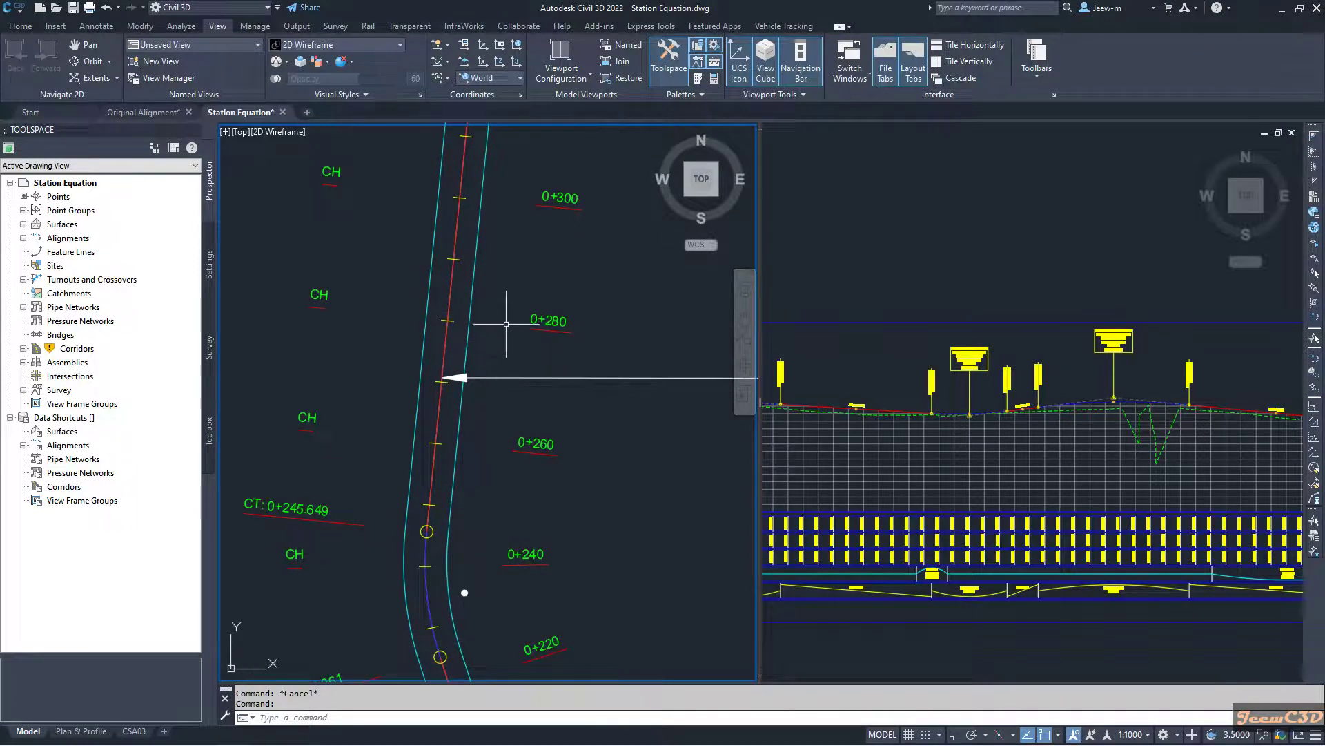
{"action": "mouse_move", "coordinate": [509, 343]}
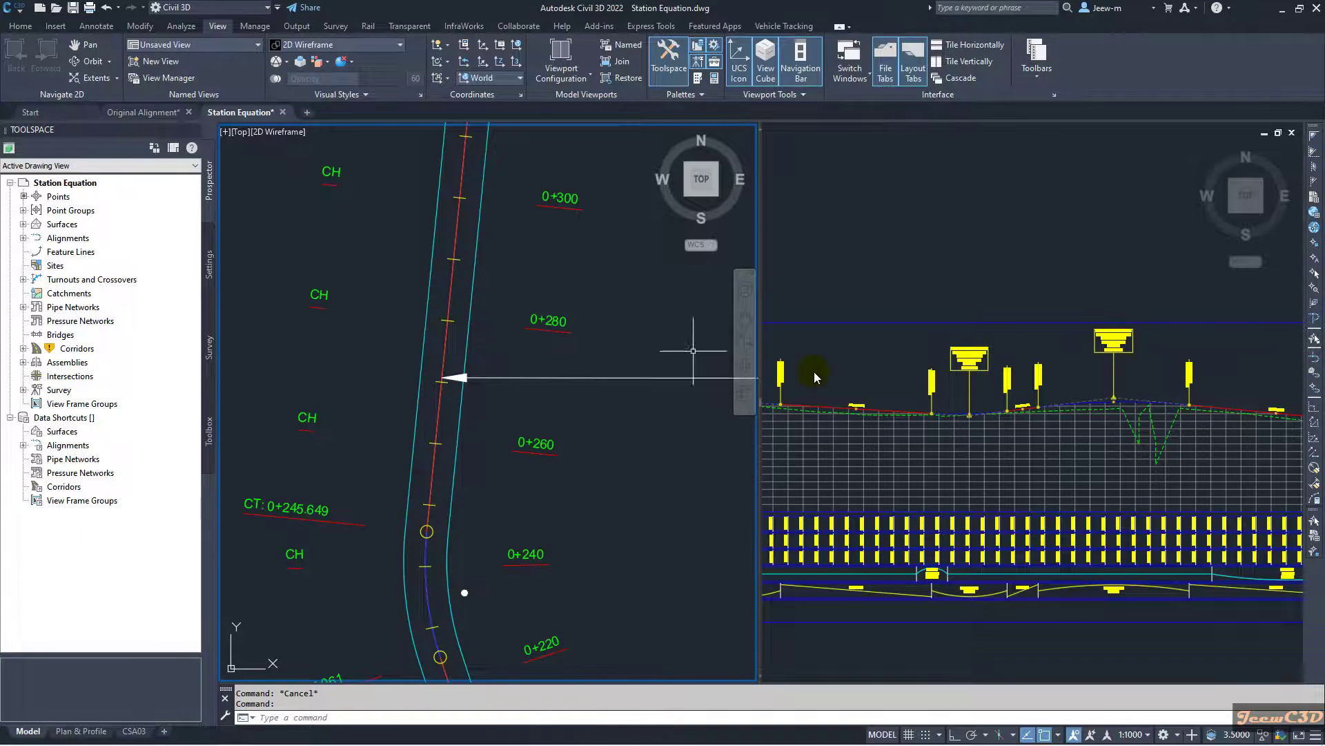
{"action": "left_click", "coordinate": [866, 376]}
{"action": "scroll", "coordinate": [980, 408], "scroll_direction": "up", "scroll_amount": 3}
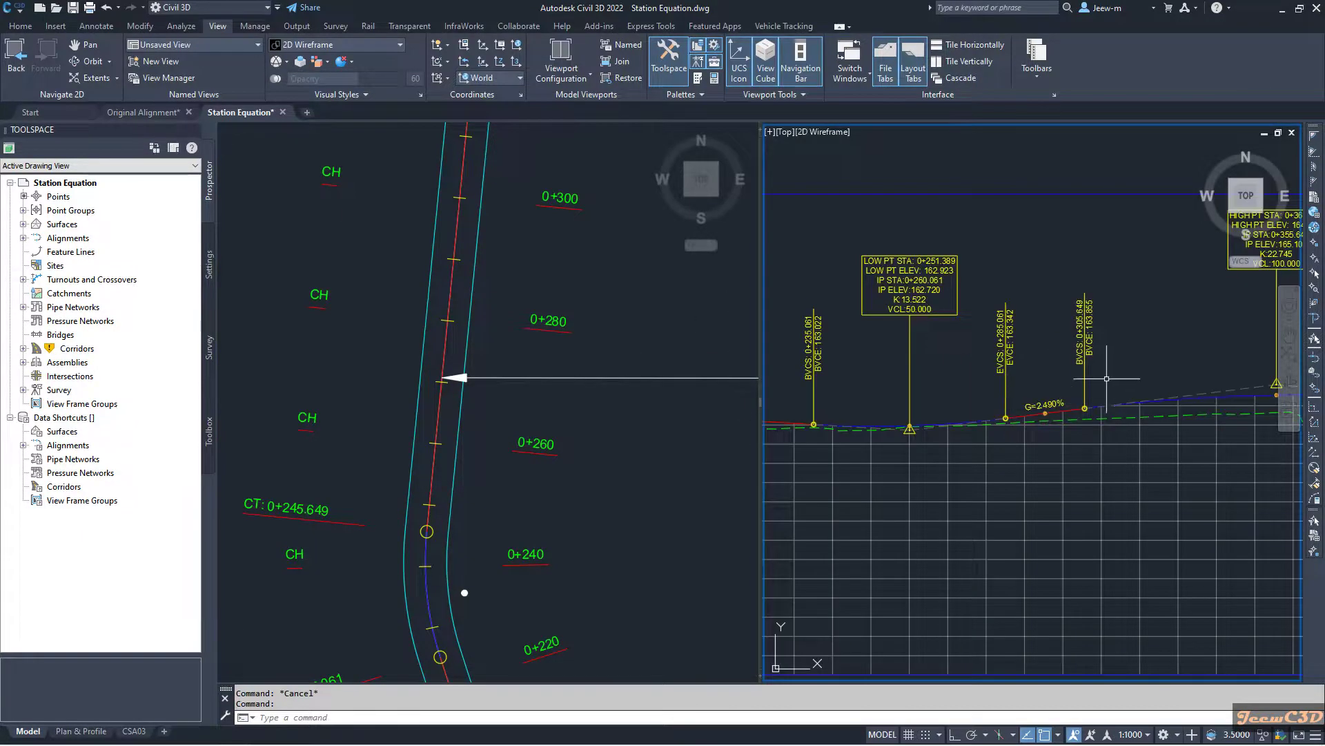
{"action": "left_click", "coordinate": [514, 442]}
{"action": "mouse_move", "coordinate": [523, 419]}
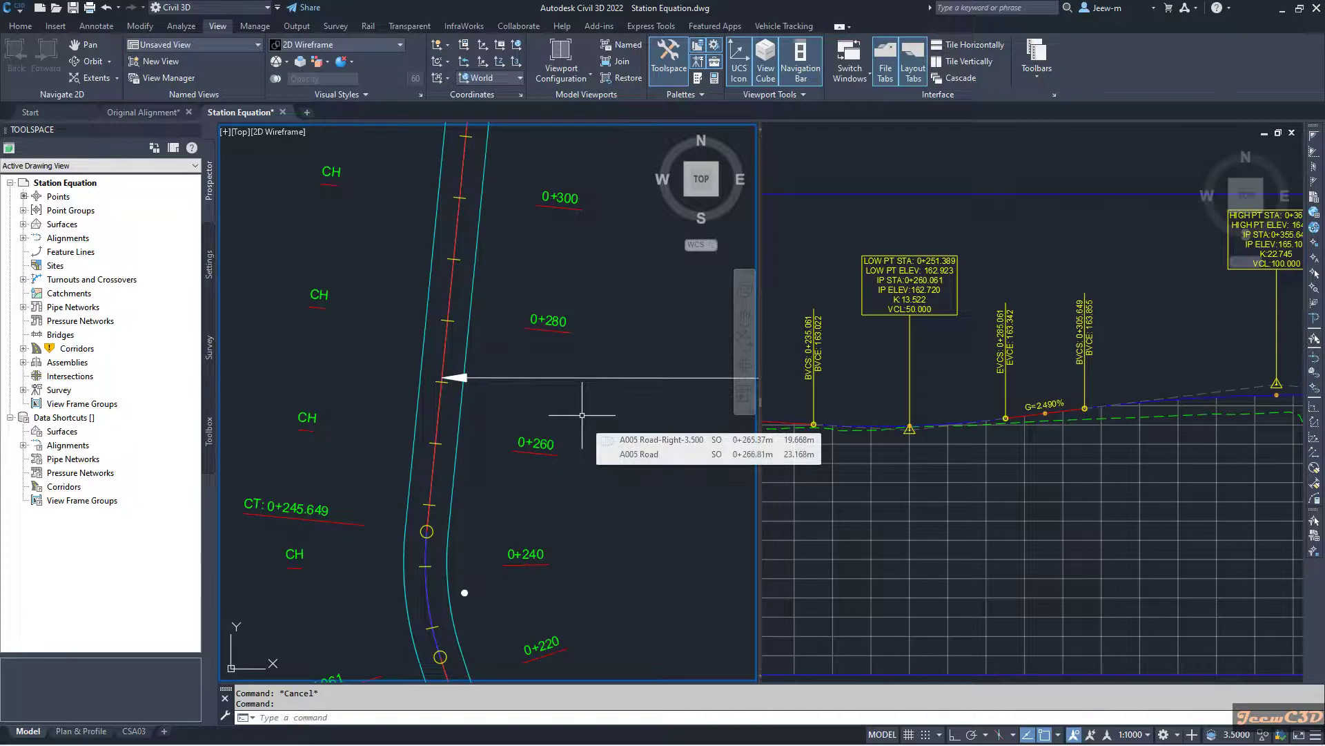
Add a station equation to the A005 Road alignment at the tip of the 0+270 tie-in leader, accepting the modification warning
{"action": "scroll", "coordinate": [582, 415], "scroll_direction": "down", "scroll_amount": 2}
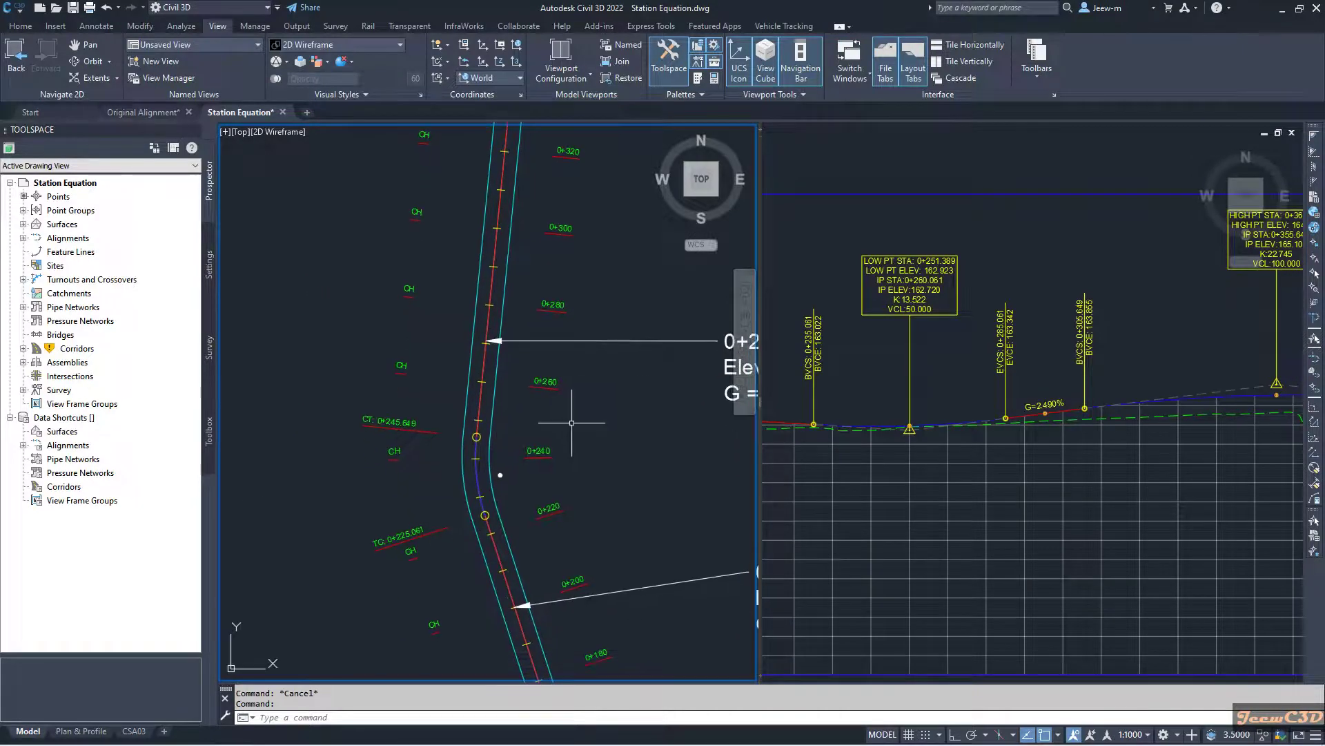
{"action": "scroll", "coordinate": [483, 476], "scroll_direction": "up", "scroll_amount": 2}
{"action": "left_click", "coordinate": [483, 476]}
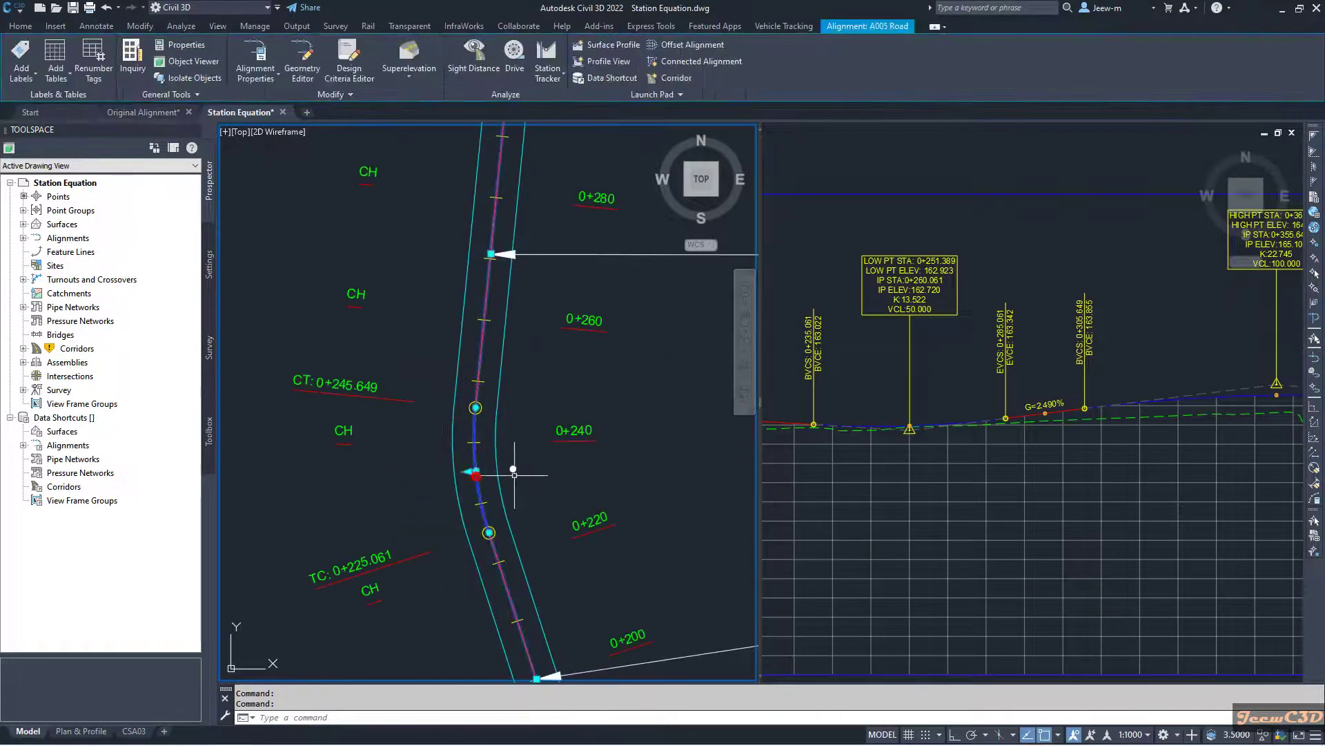
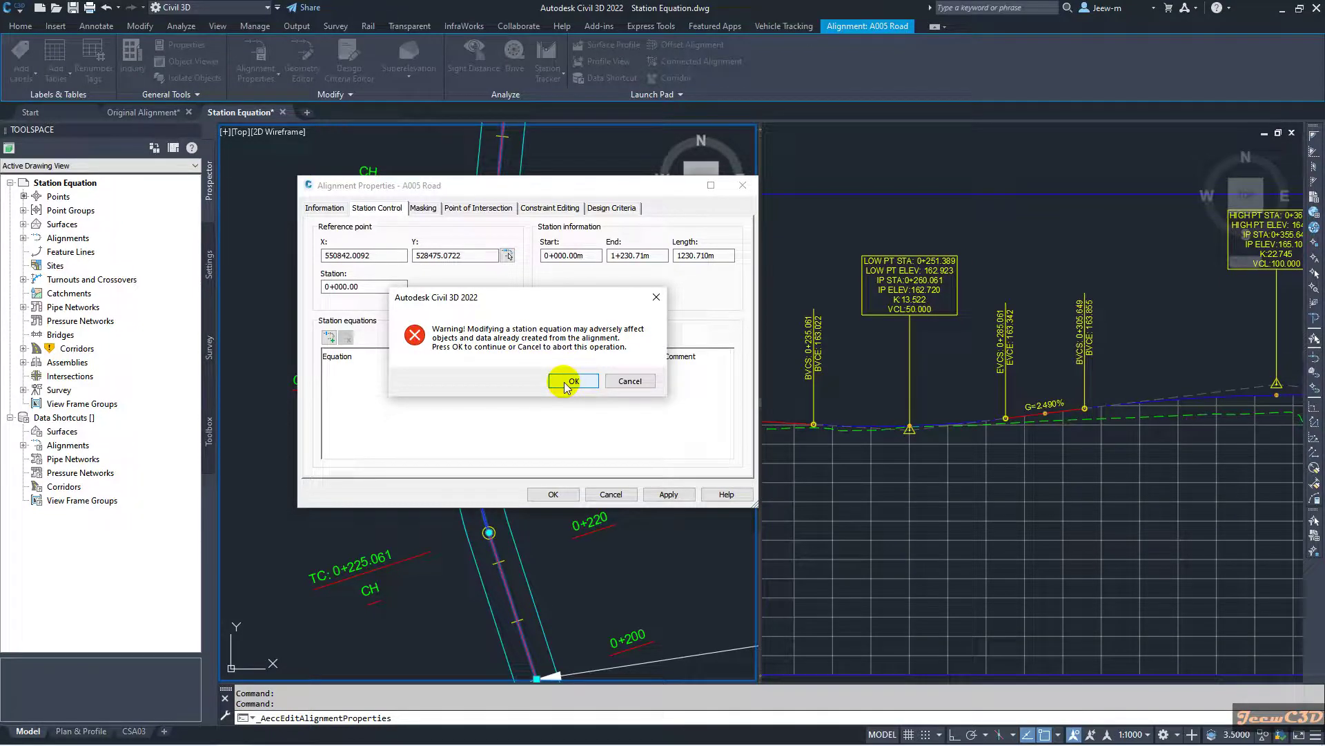
{"action": "left_click", "coordinate": [565, 382]}
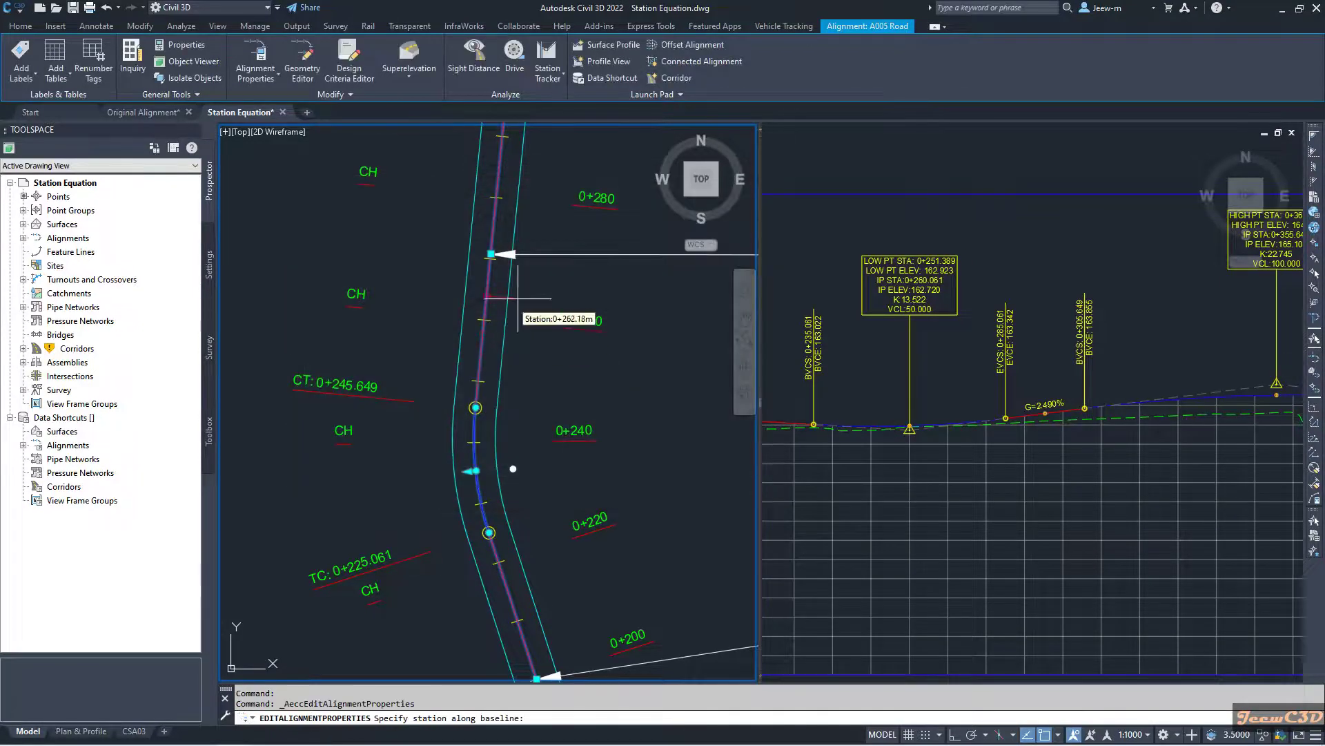
{"action": "scroll", "coordinate": [499, 255], "scroll_direction": "up", "scroll_amount": 3}
{"action": "scroll", "coordinate": [488, 275], "scroll_direction": "up", "scroll_amount": 4}
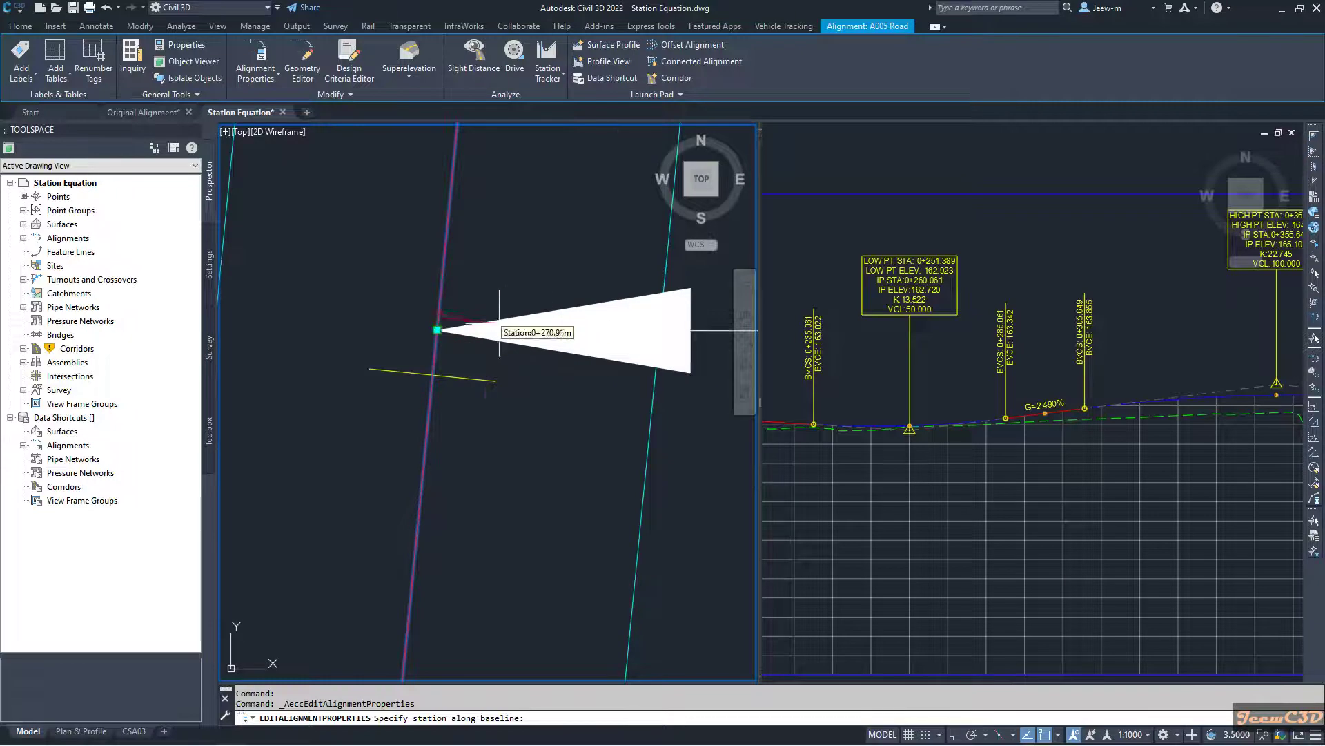
{"action": "scroll", "coordinate": [459, 329], "scroll_direction": "down", "scroll_amount": 2}
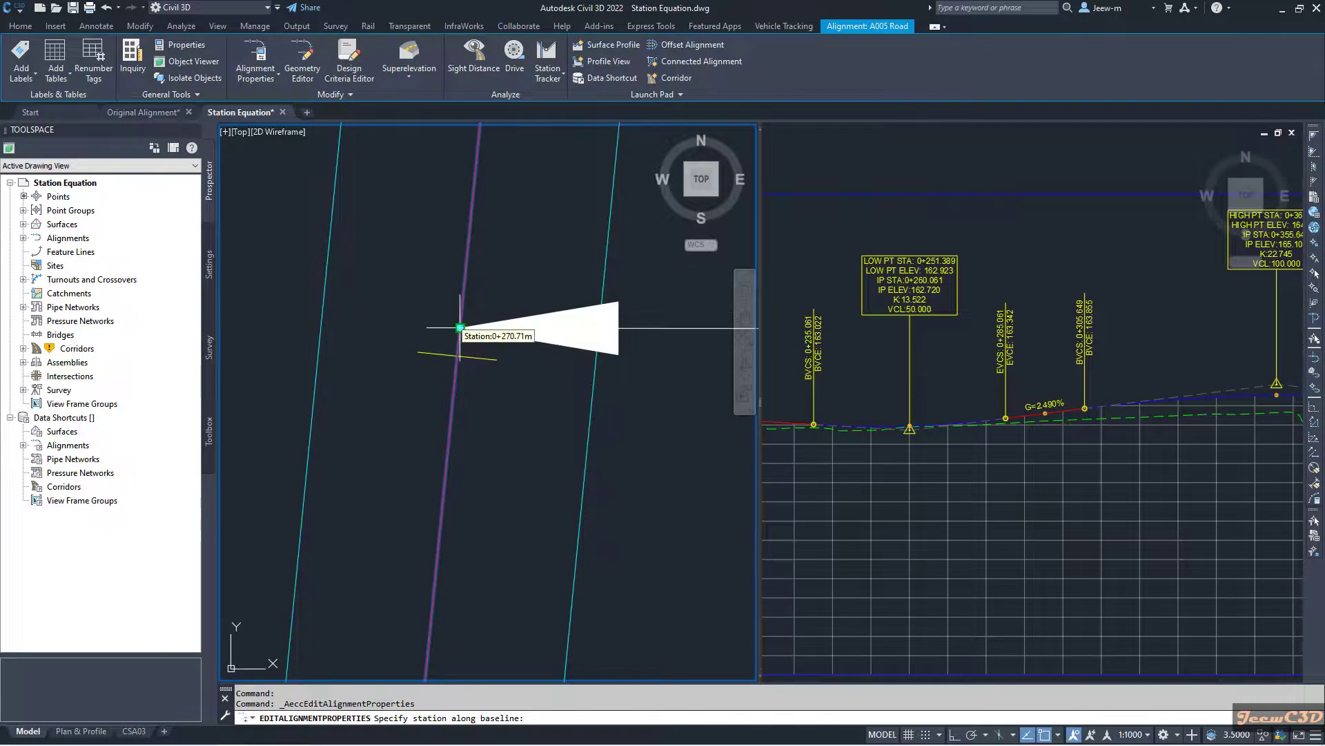
{"action": "left_click", "coordinate": [460, 327]}
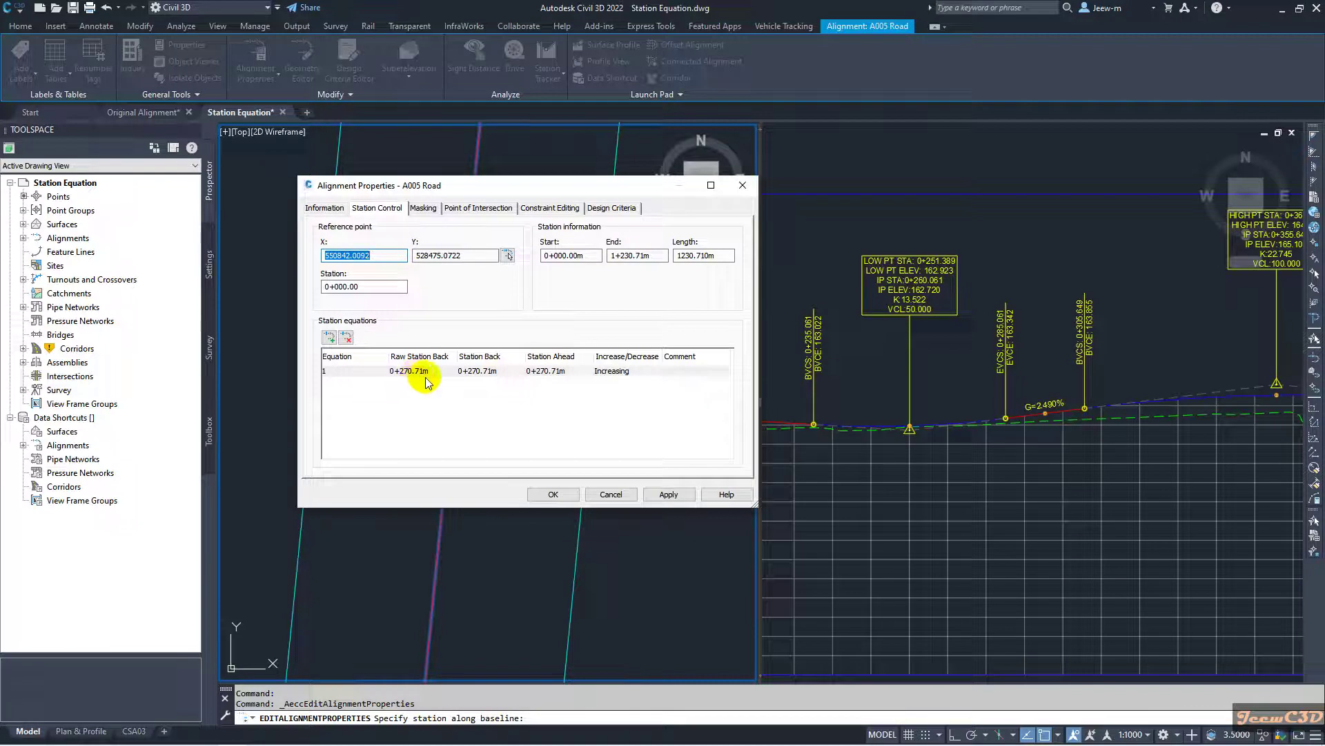
Set the new equation's Station Ahead to 0+270.00 m and apply the alignment properties
{"action": "left_click", "coordinate": [560, 373]}
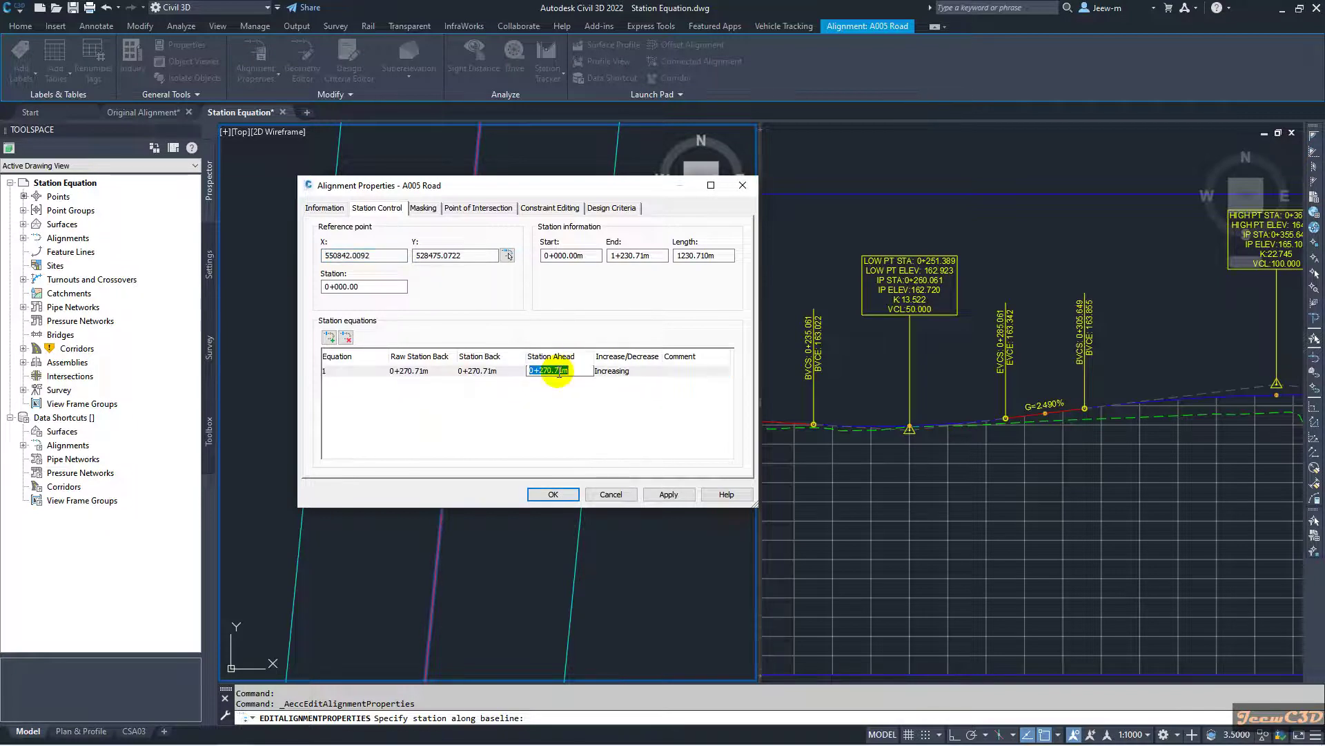
{"action": "type", "text": "2"}
{"action": "left_click", "coordinate": [555, 398]}
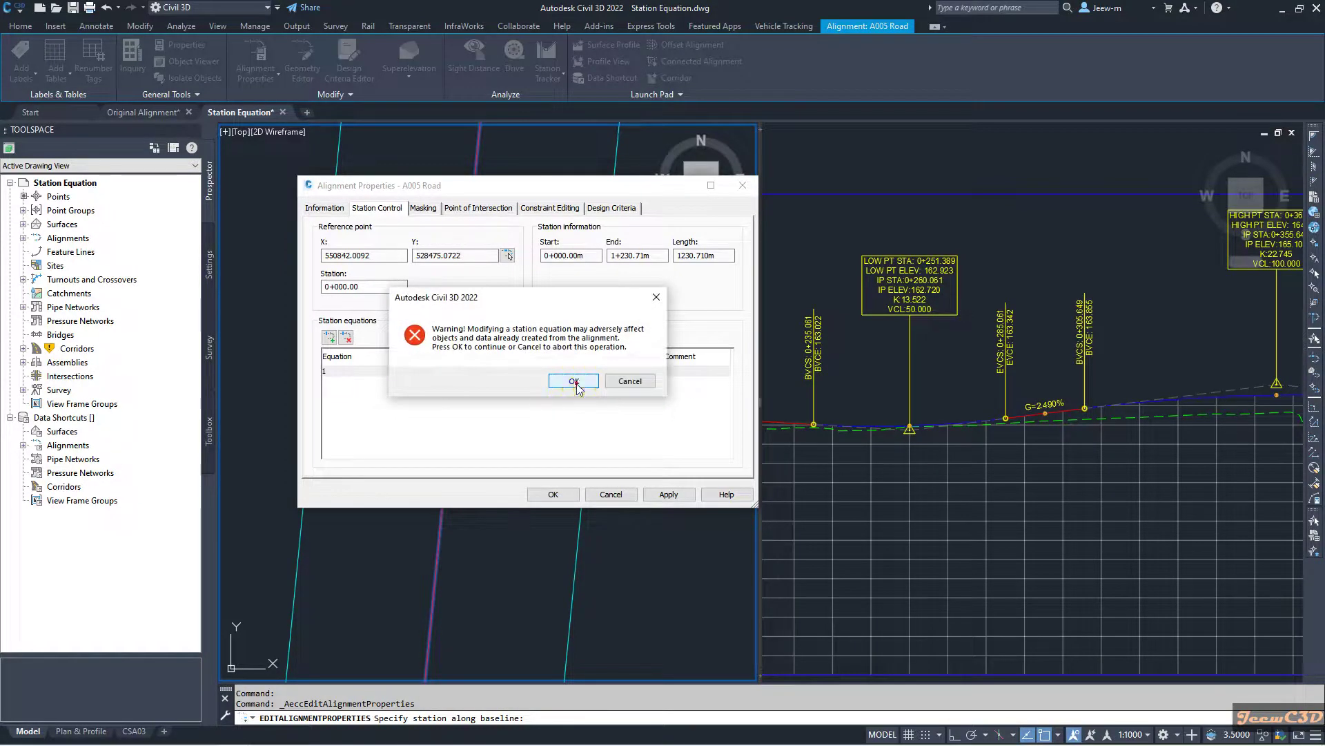
{"action": "left_click", "coordinate": [575, 383]}
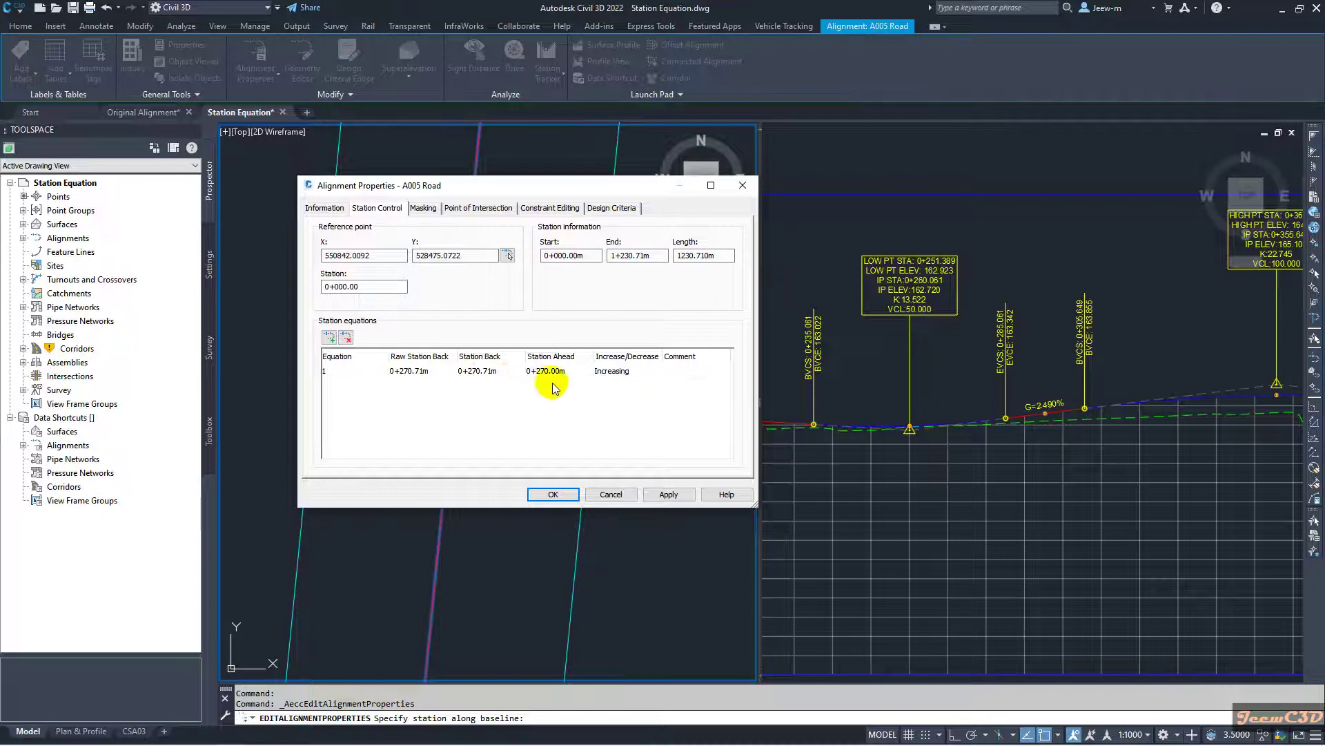
{"action": "left_click", "coordinate": [553, 495]}
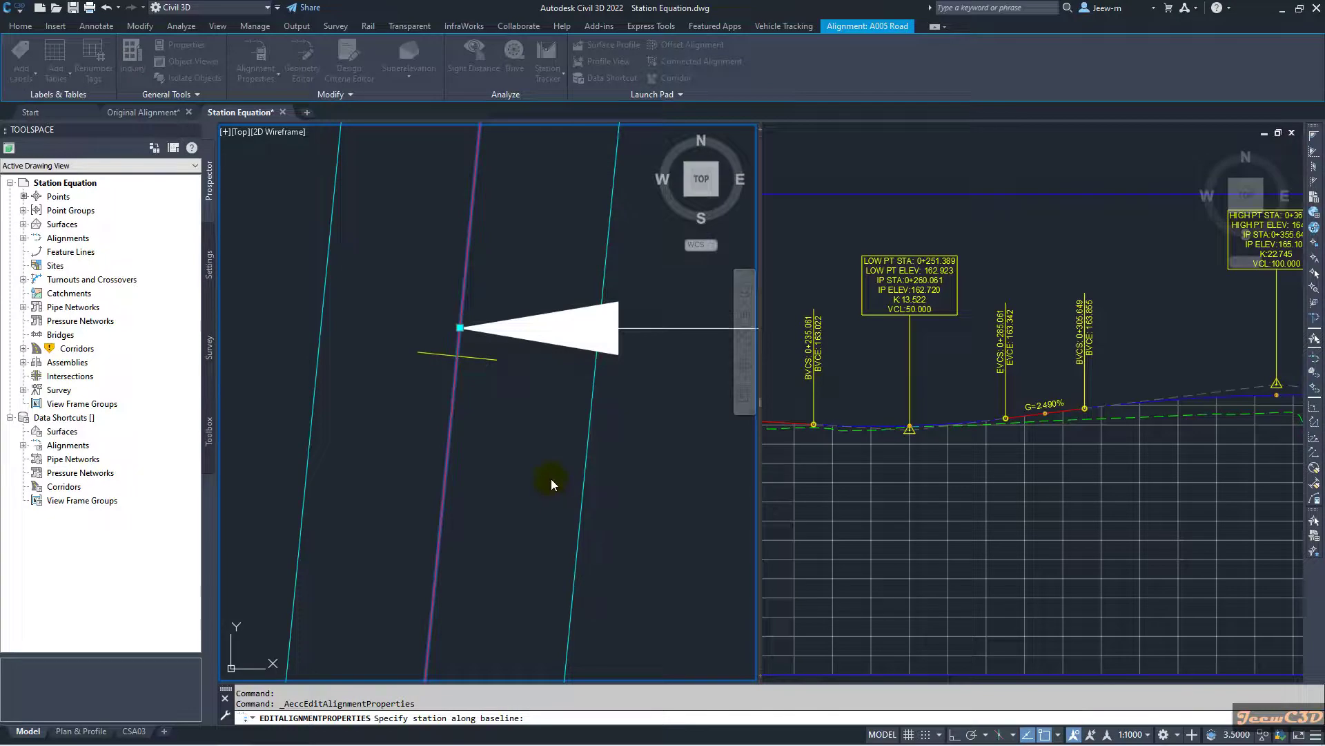
{"action": "left_click", "coordinate": [435, 480]}
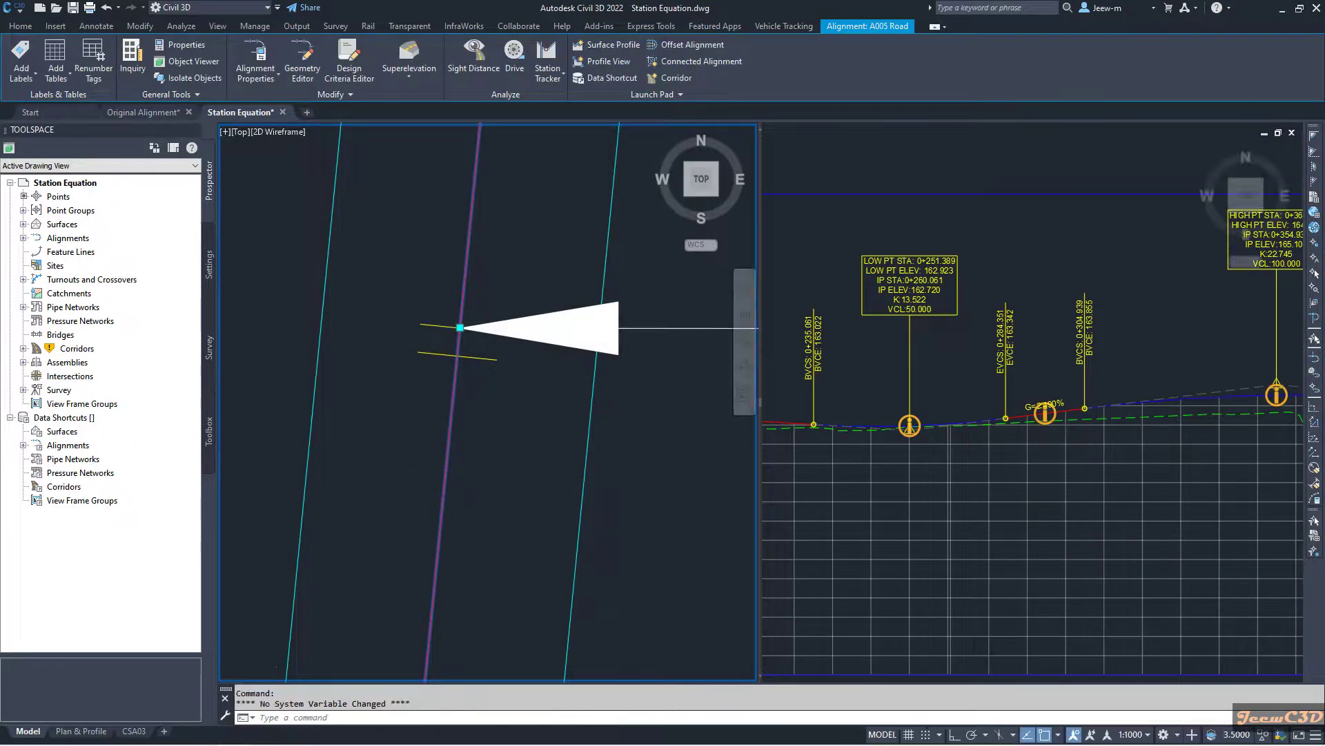
Examine the centreline station ticks around the equation point at the 0+270 leader and on towards 0+280
{"action": "scroll", "coordinate": [497, 449], "scroll_direction": "down", "scroll_amount": 3}
{"action": "scroll", "coordinate": [485, 432], "scroll_direction": "up", "scroll_amount": 2}
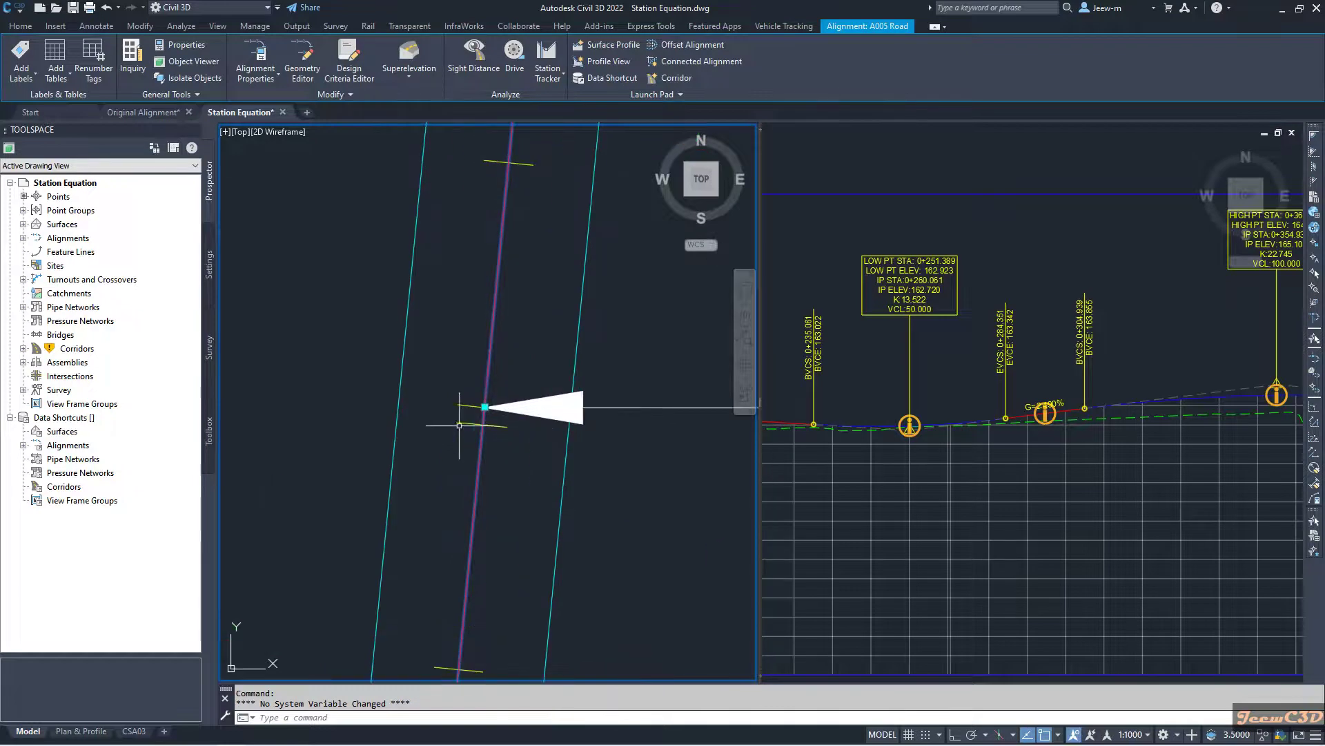
{"action": "scroll", "coordinate": [459, 426], "scroll_direction": "up", "scroll_amount": 2}
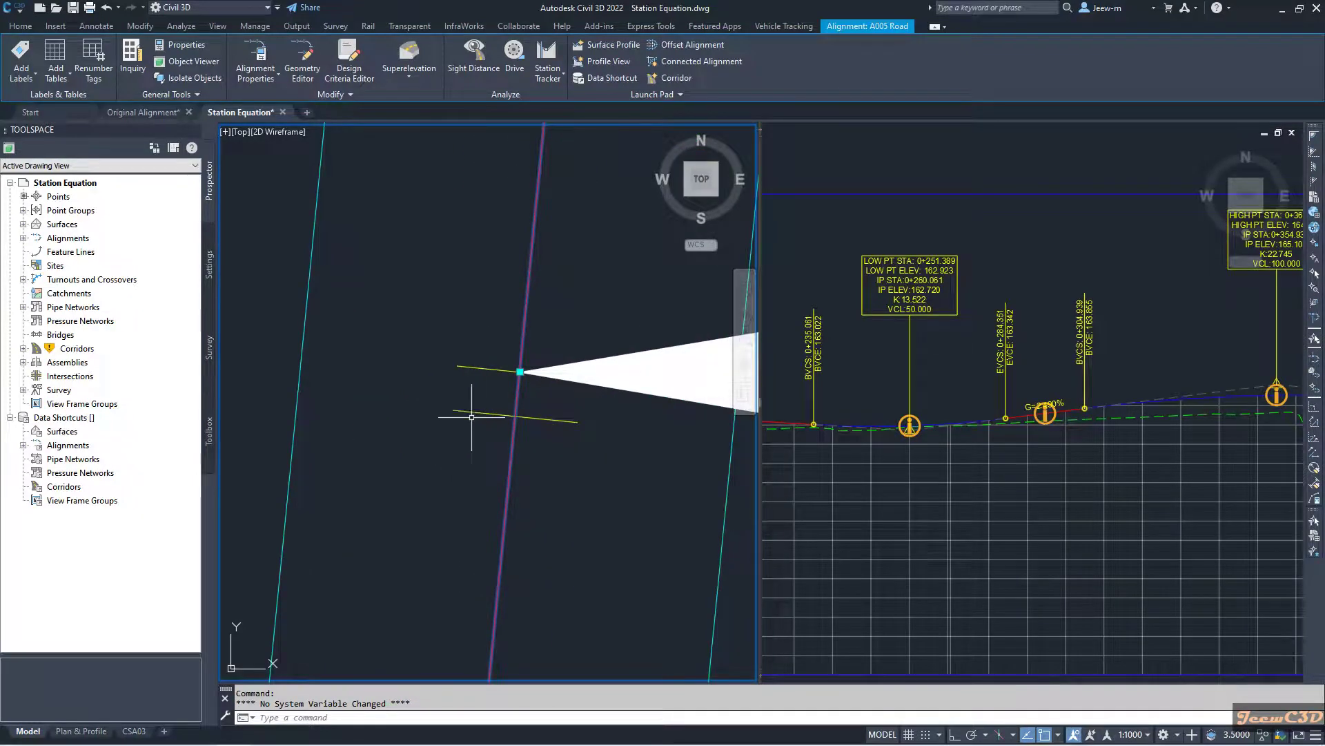
{"action": "scroll", "coordinate": [542, 445], "scroll_direction": "up", "scroll_amount": 2}
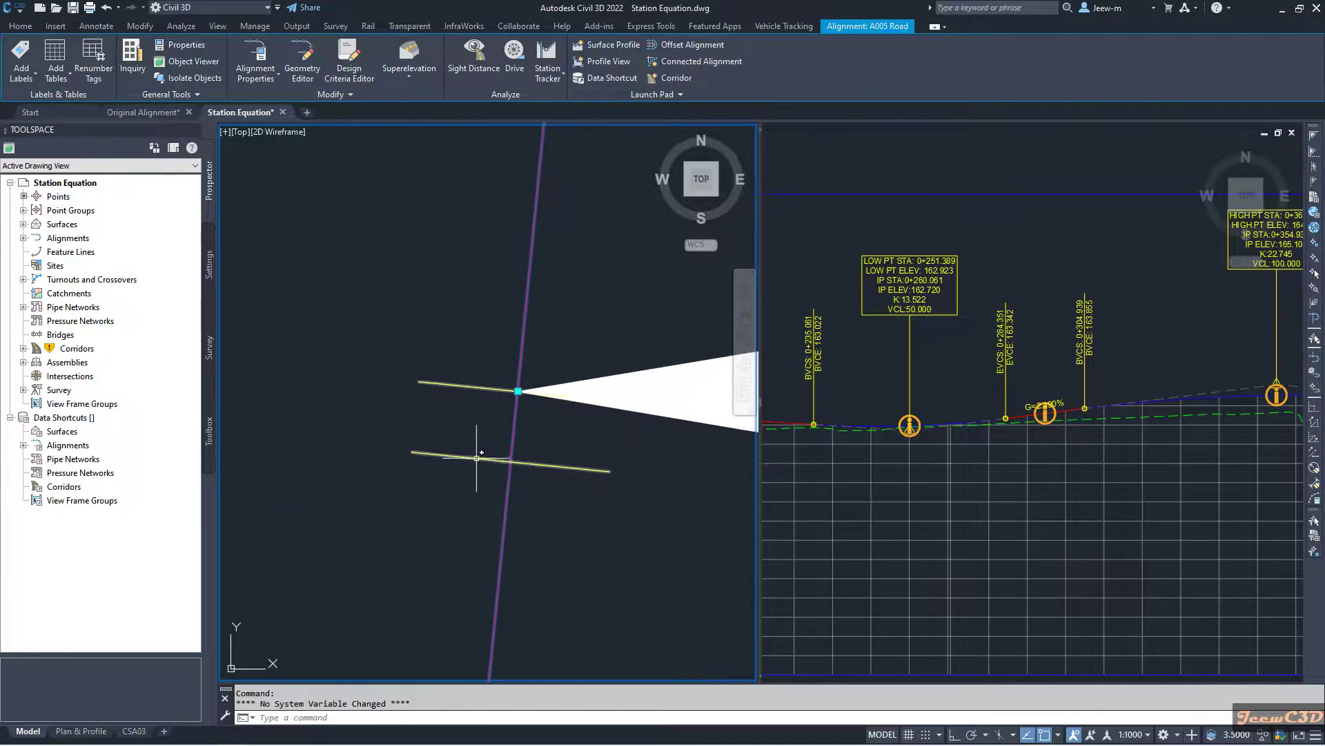
{"action": "scroll", "coordinate": [532, 466], "scroll_direction": "down", "scroll_amount": 3}
{"action": "scroll", "coordinate": [532, 464], "scroll_direction": "up", "scroll_amount": 2}
{"action": "scroll", "coordinate": [444, 462], "scroll_direction": "up", "scroll_amount": 3}
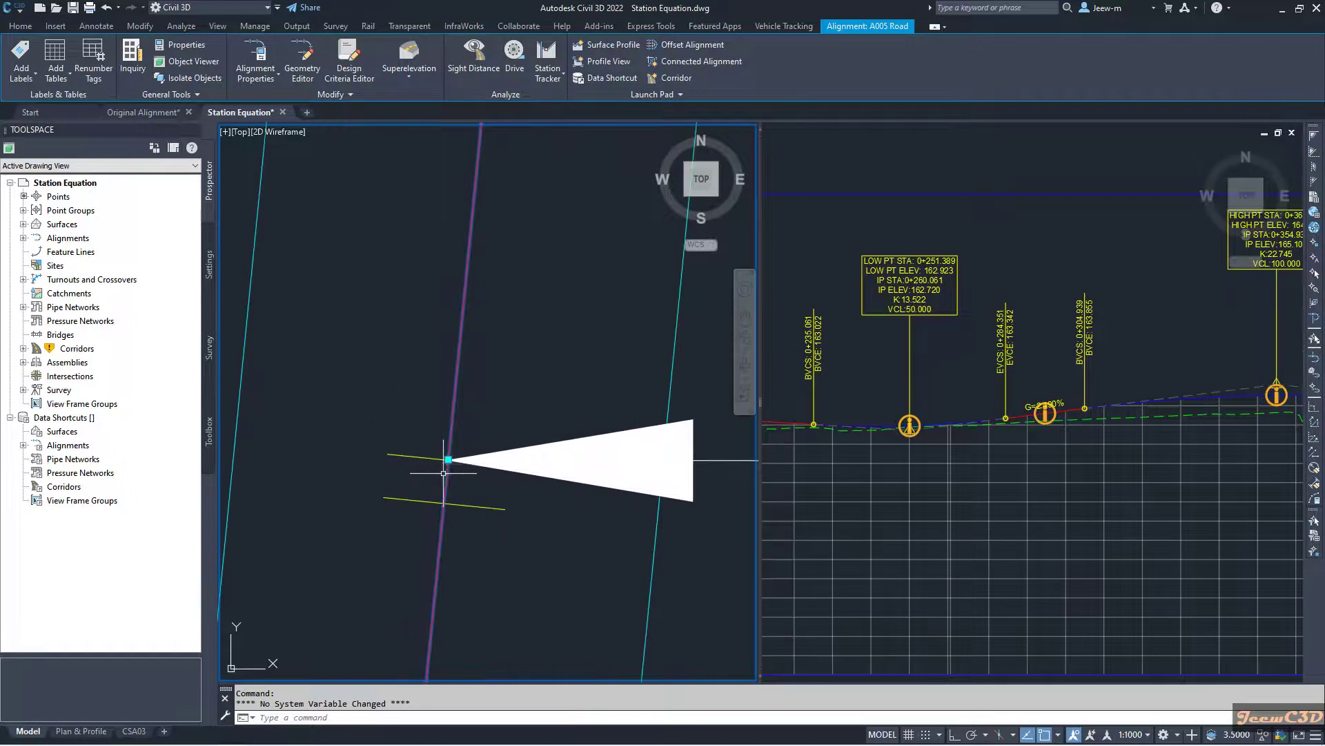
{"action": "mouse_move", "coordinate": [472, 482]}
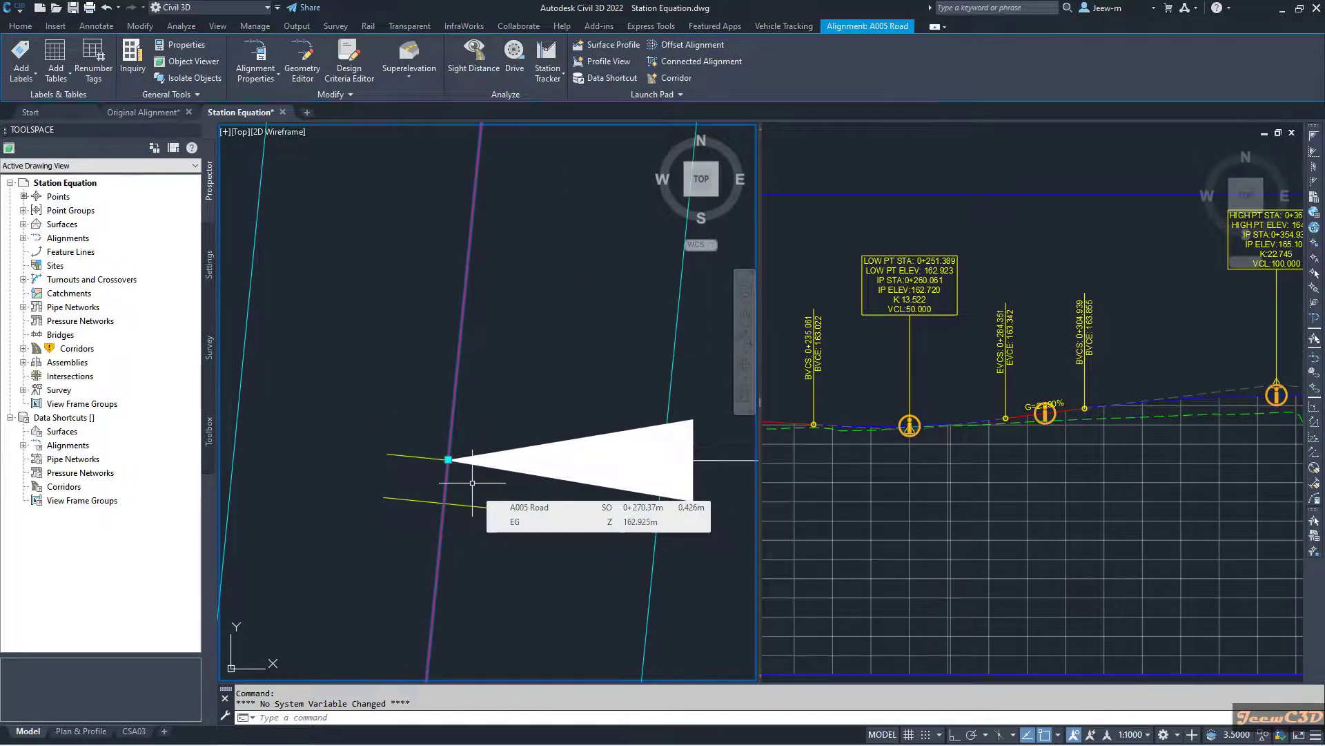
{"action": "key", "text": "Escape"}
{"action": "scroll", "coordinate": [472, 484], "scroll_direction": "down", "scroll_amount": 3}
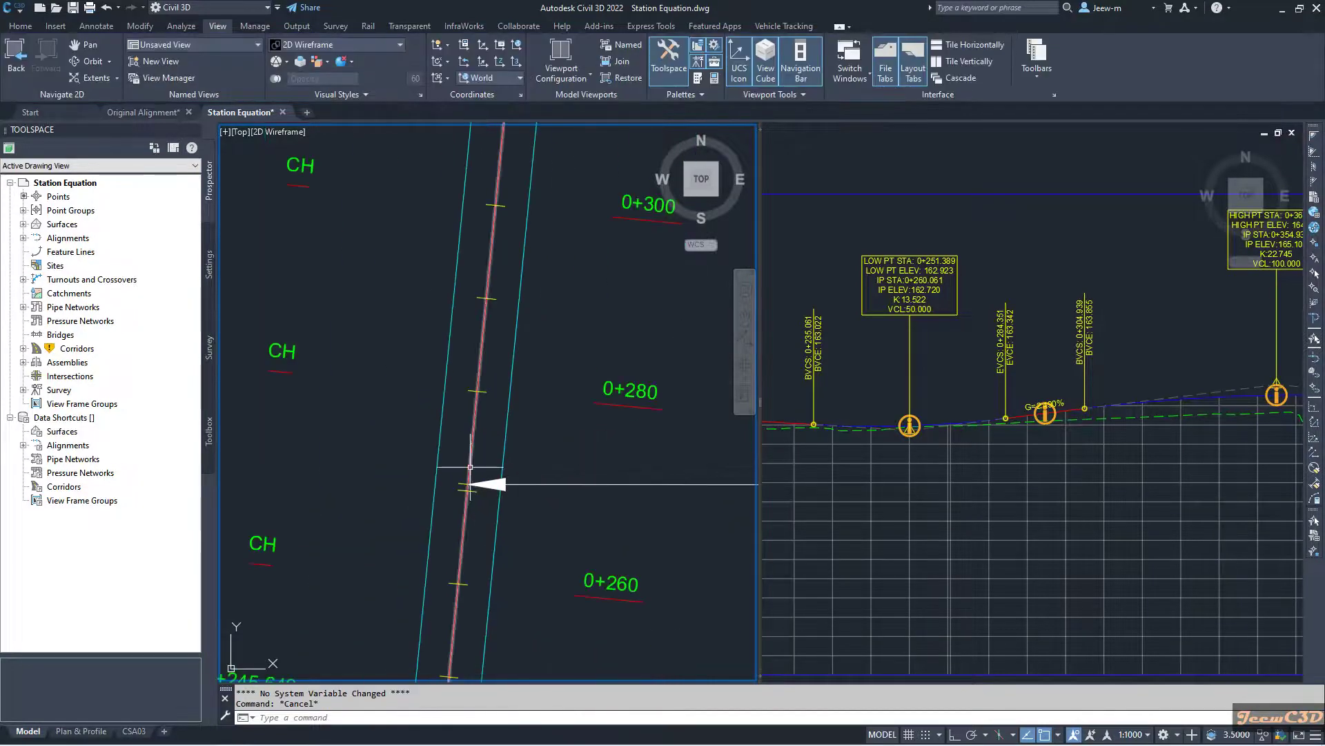
{"action": "scroll", "coordinate": [507, 462], "scroll_direction": "up", "scroll_amount": 4}
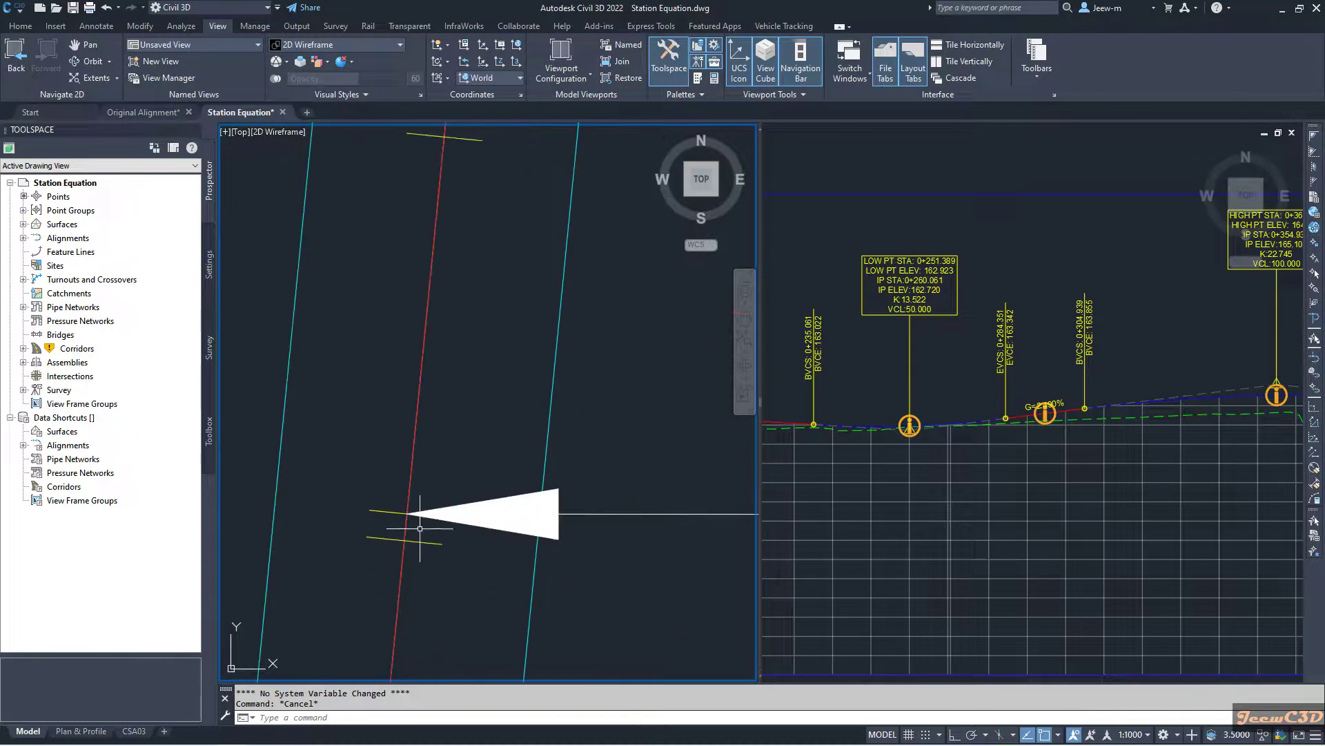
{"action": "scroll", "coordinate": [421, 476], "scroll_direction": "down", "scroll_amount": 3}
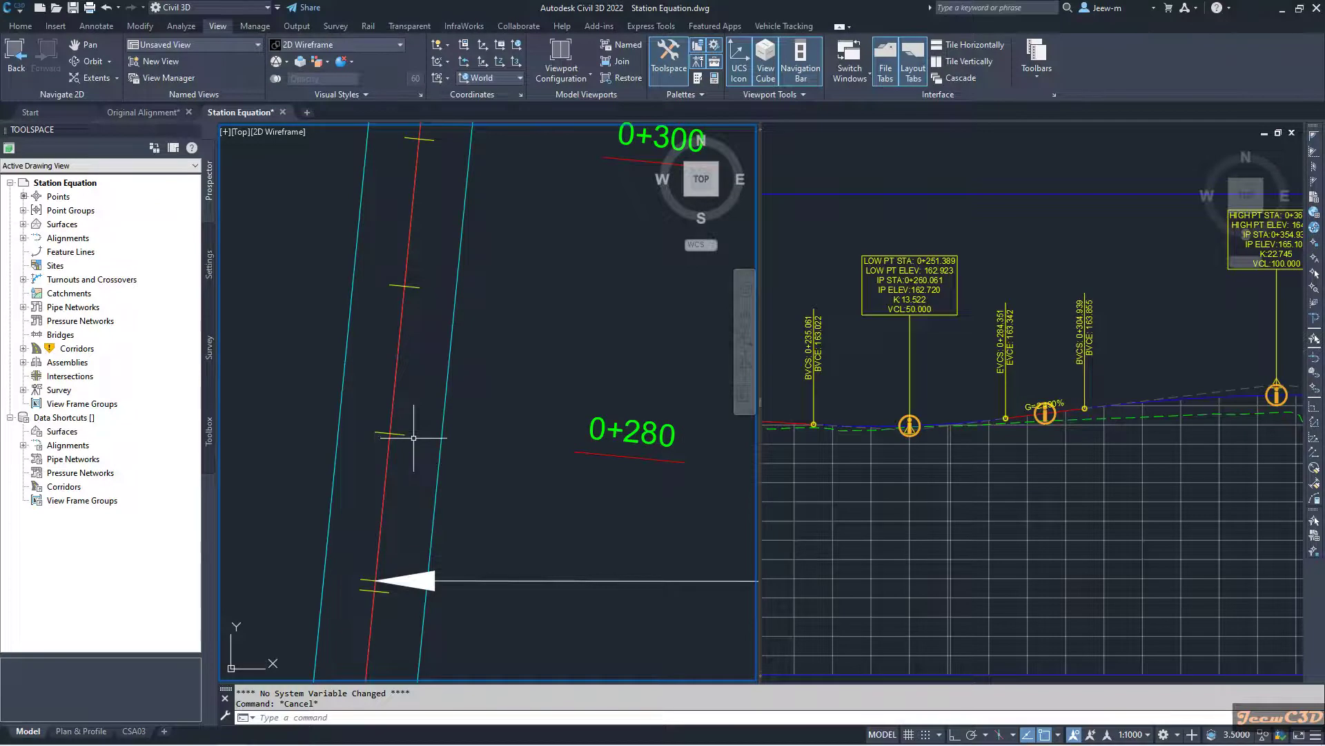
{"action": "middle_click_drag", "start_coordinate": [515, 475], "coordinate": [537, 472]}
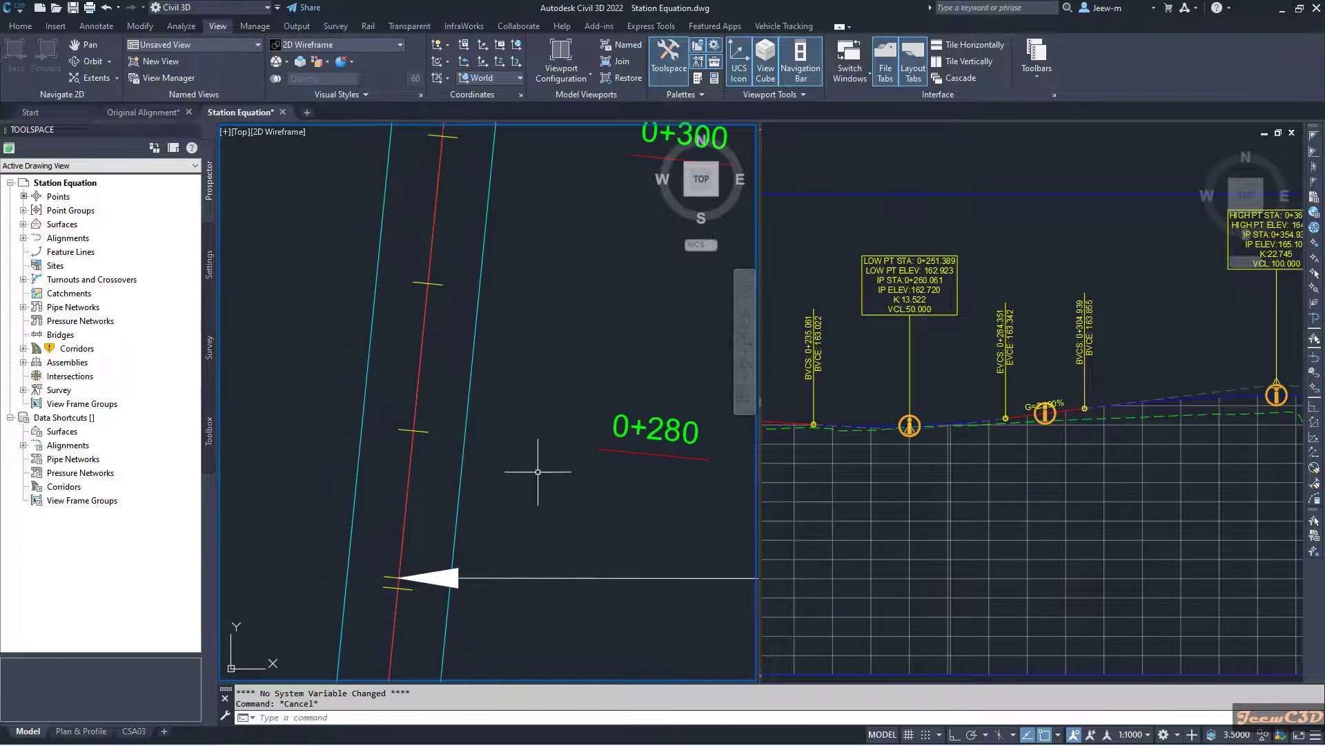
In the Original Alignment drawing, draw a small circle centred where the 0+280 tick crosses the road centreline
{"action": "left_click", "coordinate": [134, 117]}
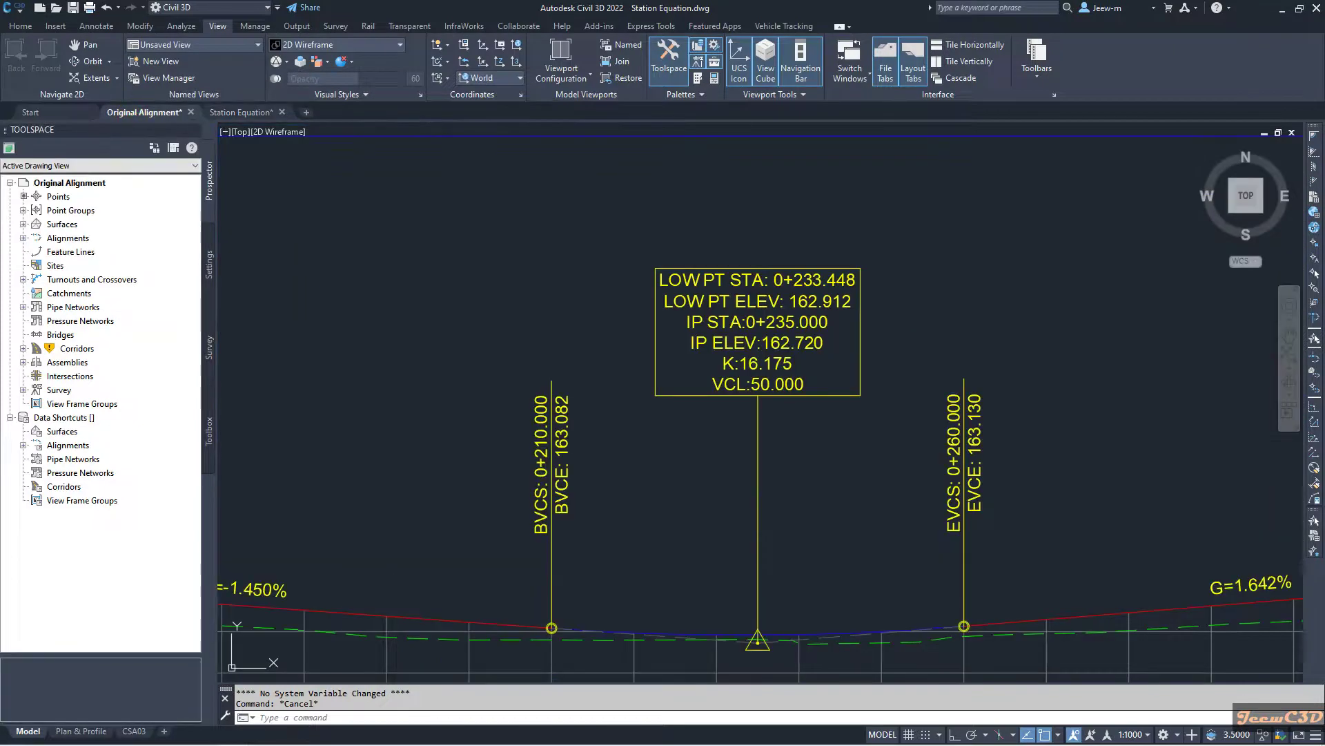
{"action": "scroll", "coordinate": [557, 415], "scroll_direction": "down", "scroll_amount": 5}
{"action": "middle_click_drag", "start_coordinate": [557, 415], "coordinate": [718, 414]}
{"action": "scroll", "coordinate": [474, 547], "scroll_direction": "up", "scroll_amount": 8}
{"action": "scroll", "coordinate": [592, 461], "scroll_direction": "down", "scroll_amount": 5}
{"action": "scroll", "coordinate": [570, 476], "scroll_direction": "up", "scroll_amount": 5}
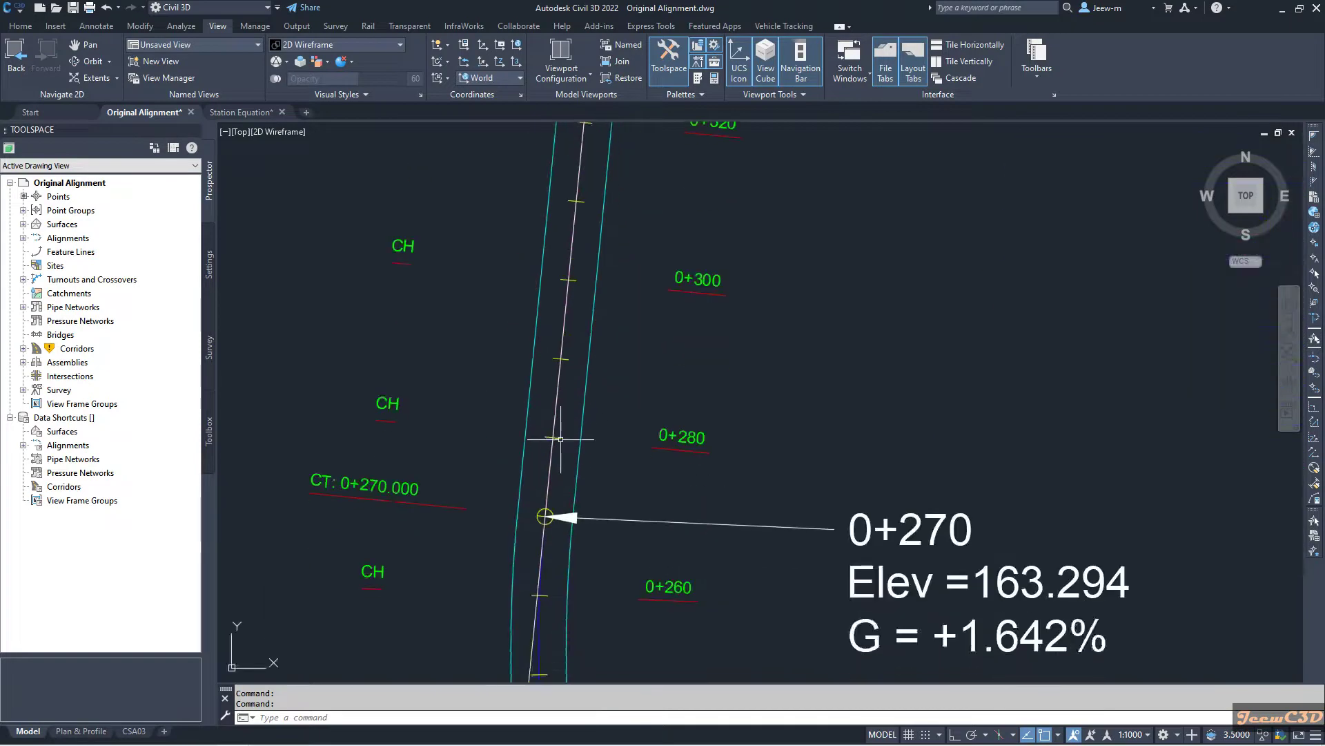
{"action": "scroll", "coordinate": [566, 469], "scroll_direction": "up", "scroll_amount": 5}
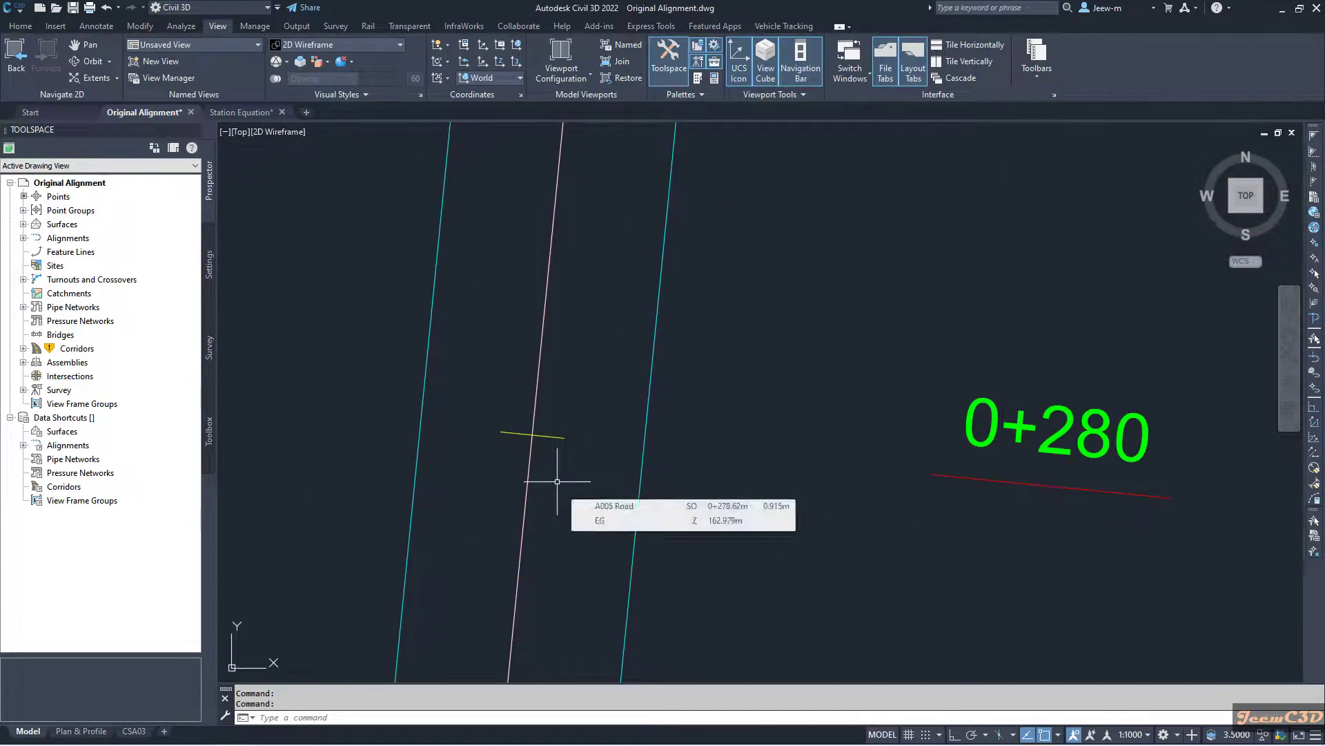
{"action": "type", "text": "c"}
{"action": "key", "text": "Return"}
{"action": "scroll", "coordinate": [528, 453], "scroll_direction": "up", "scroll_amount": 3}
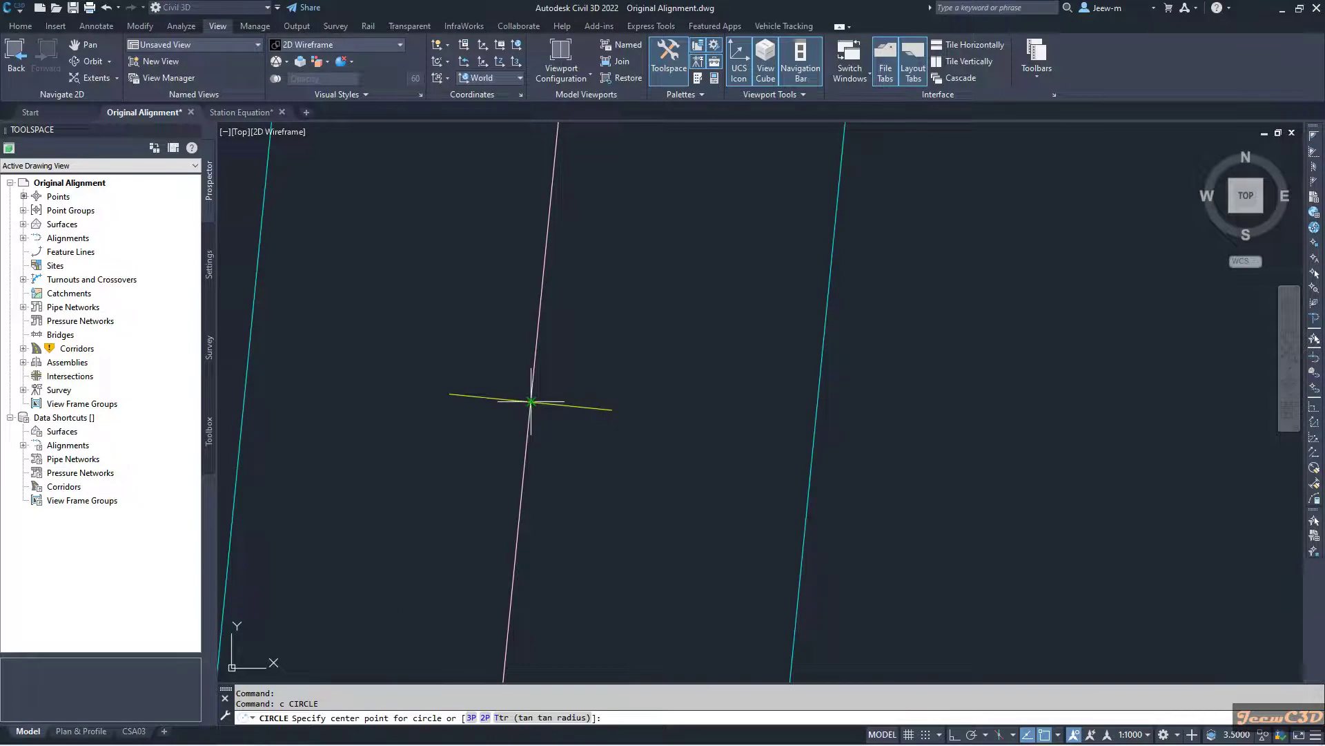
{"action": "left_click", "coordinate": [531, 401]}
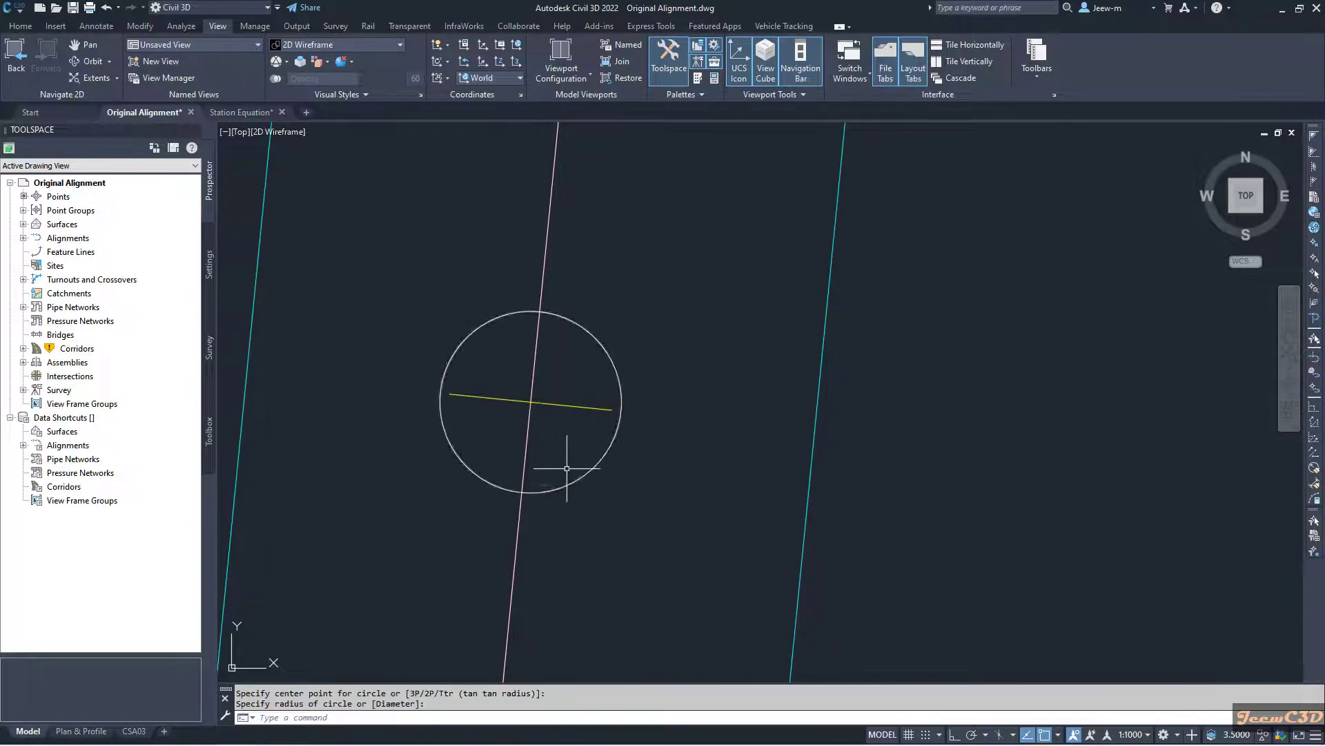
{"action": "left_click", "coordinate": [561, 495]}
{"action": "scroll", "coordinate": [684, 481], "scroll_direction": "down", "scroll_amount": 3}
Copy the 0+280 circle and paste it to original coordinates in the Station Equation drawing
{"action": "left_click", "coordinate": [581, 454]}
{"action": "right_click", "coordinate": [590, 477]}
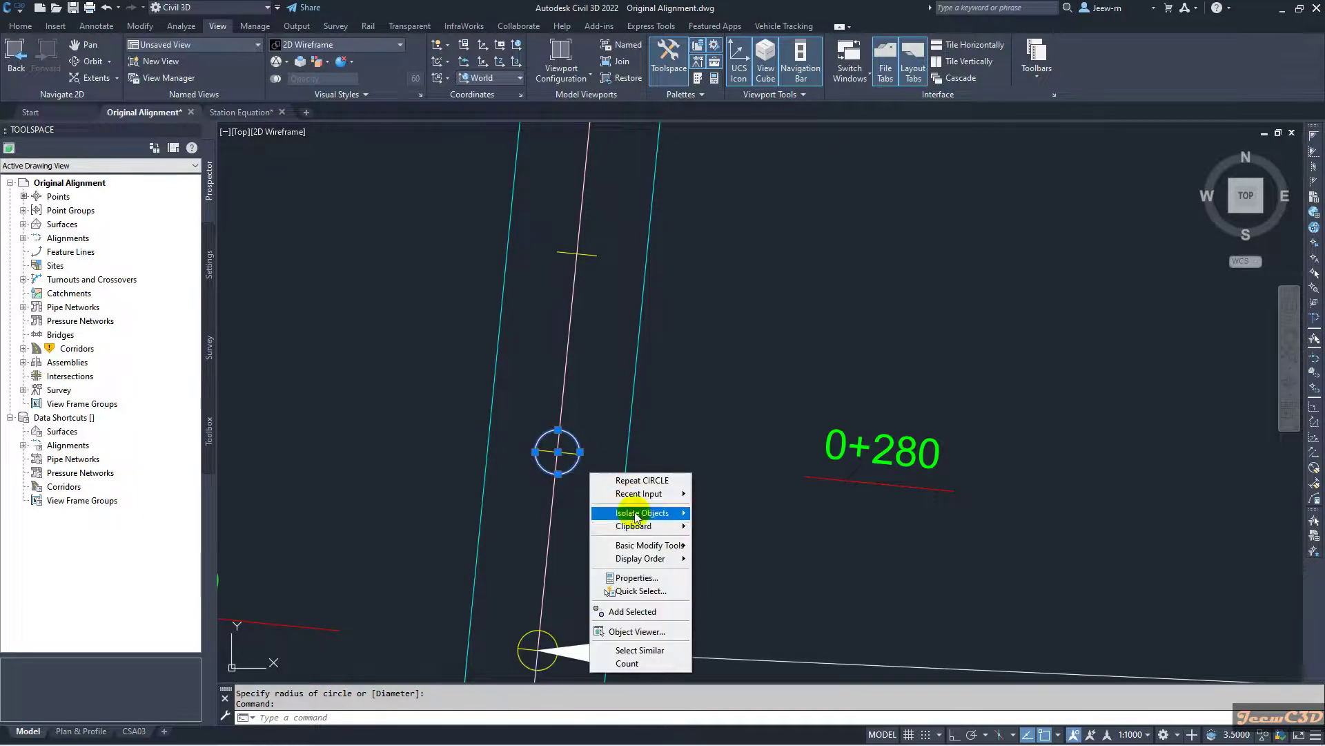
{"action": "mouse_move", "coordinate": [642, 526]}
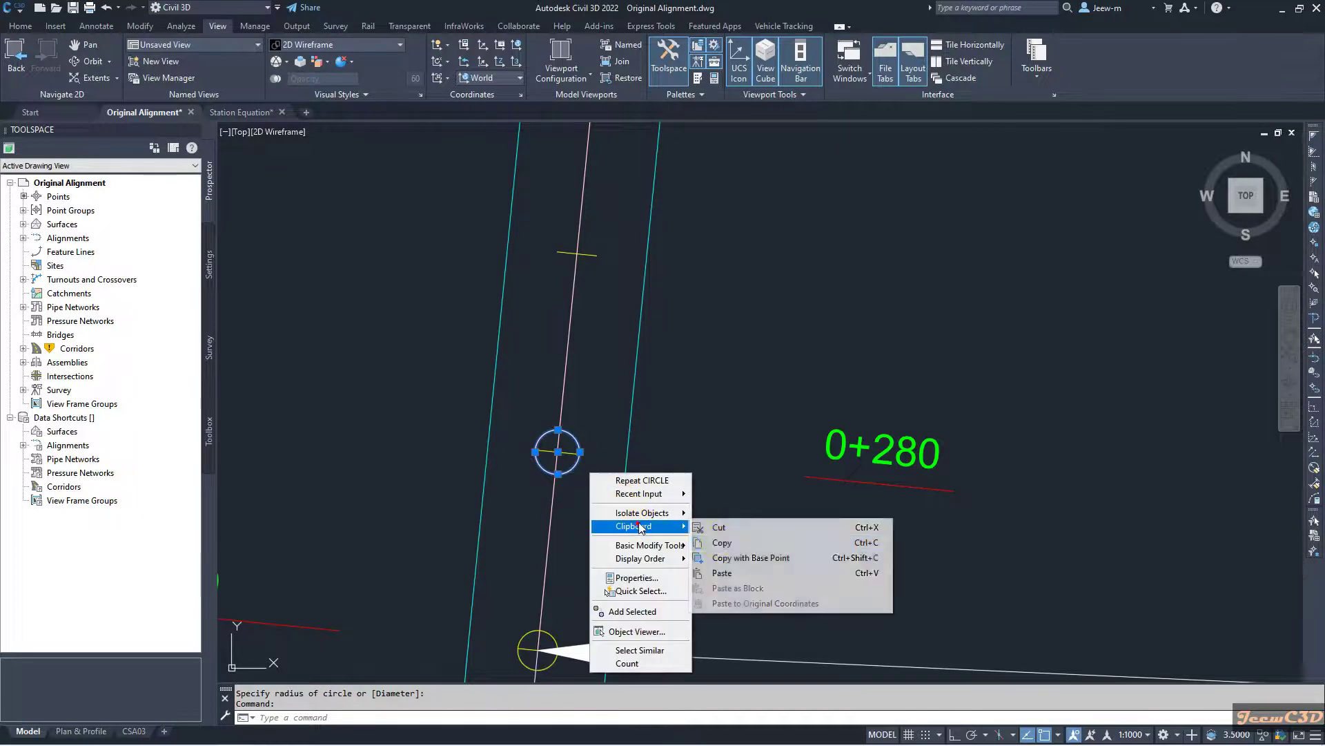
{"action": "left_click", "coordinate": [722, 543]}
{"action": "left_click", "coordinate": [225, 112]}
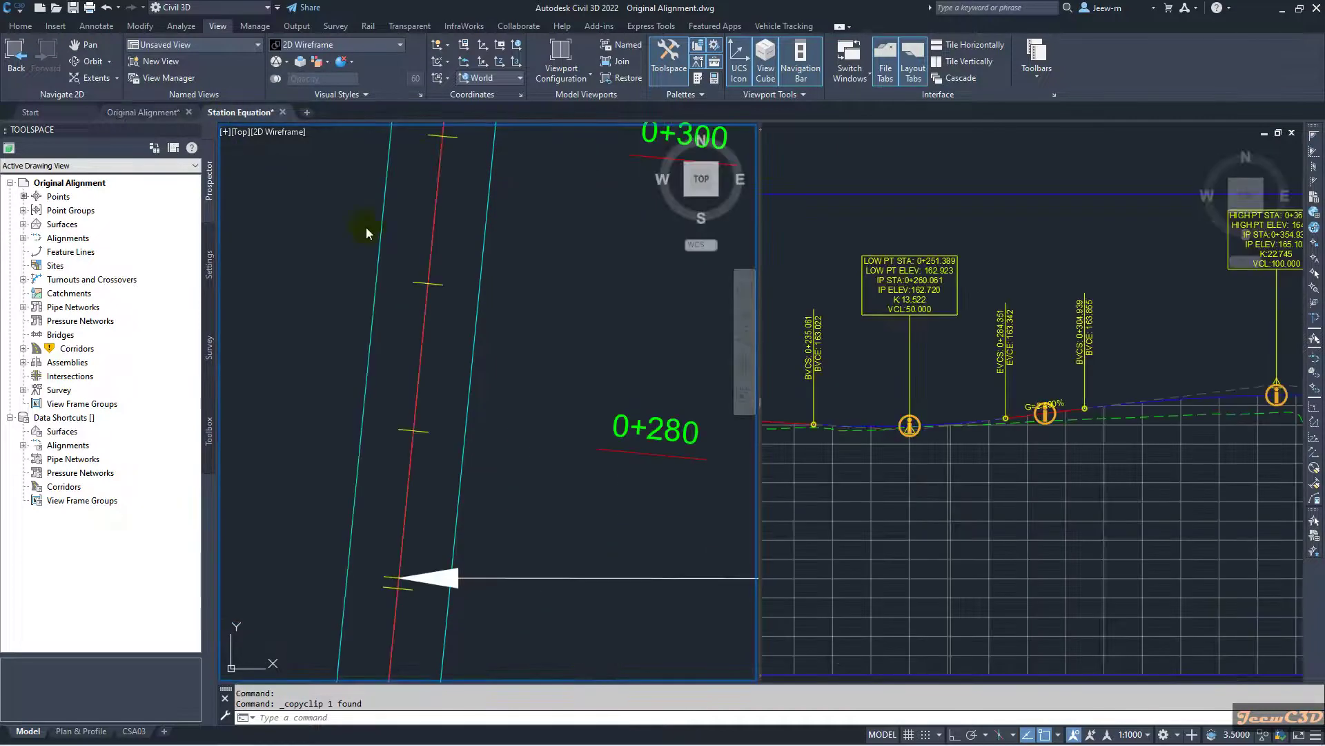
{"action": "right_click", "coordinate": [517, 306]}
{"action": "mouse_move", "coordinate": [594, 360]}
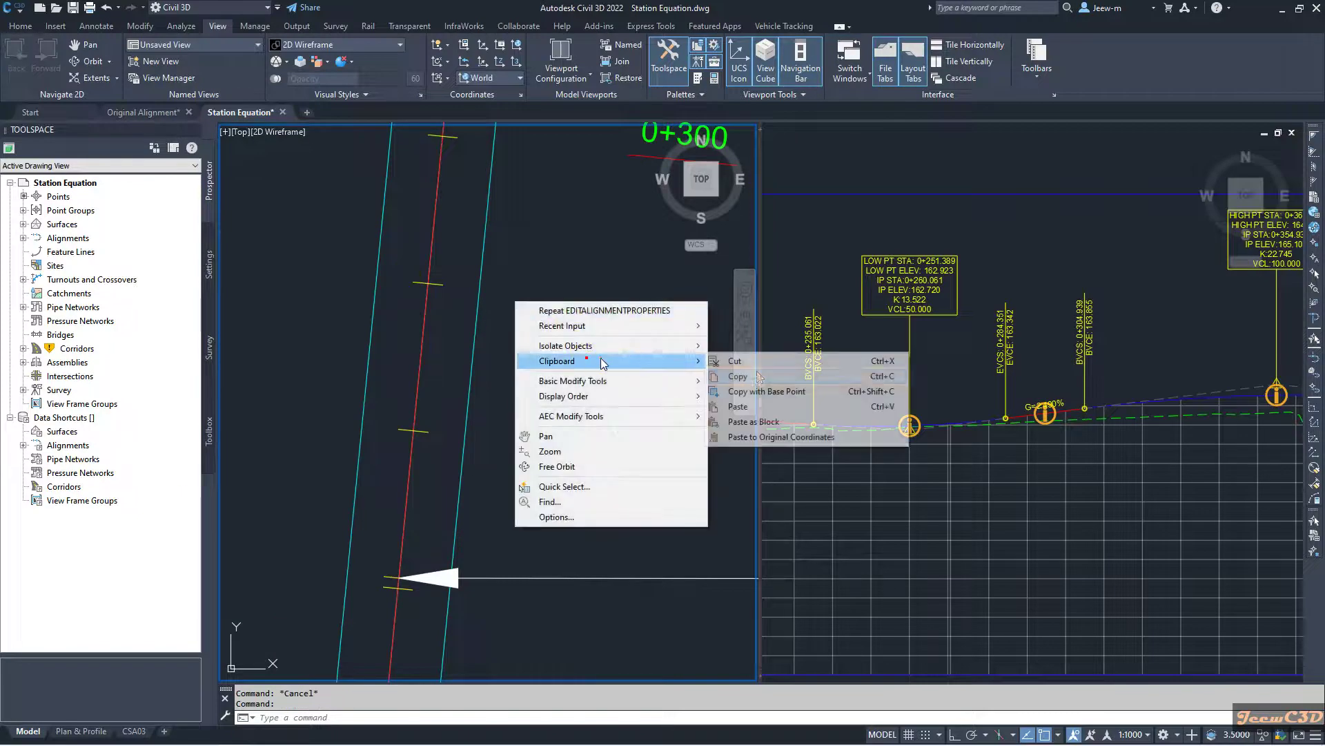
{"action": "left_click", "coordinate": [778, 438]}
Check the pasted circle against the revised alignment's 0+280 tick and the ticks at the 0+270 leader
{"action": "scroll", "coordinate": [472, 459], "scroll_direction": "up", "scroll_amount": 2}
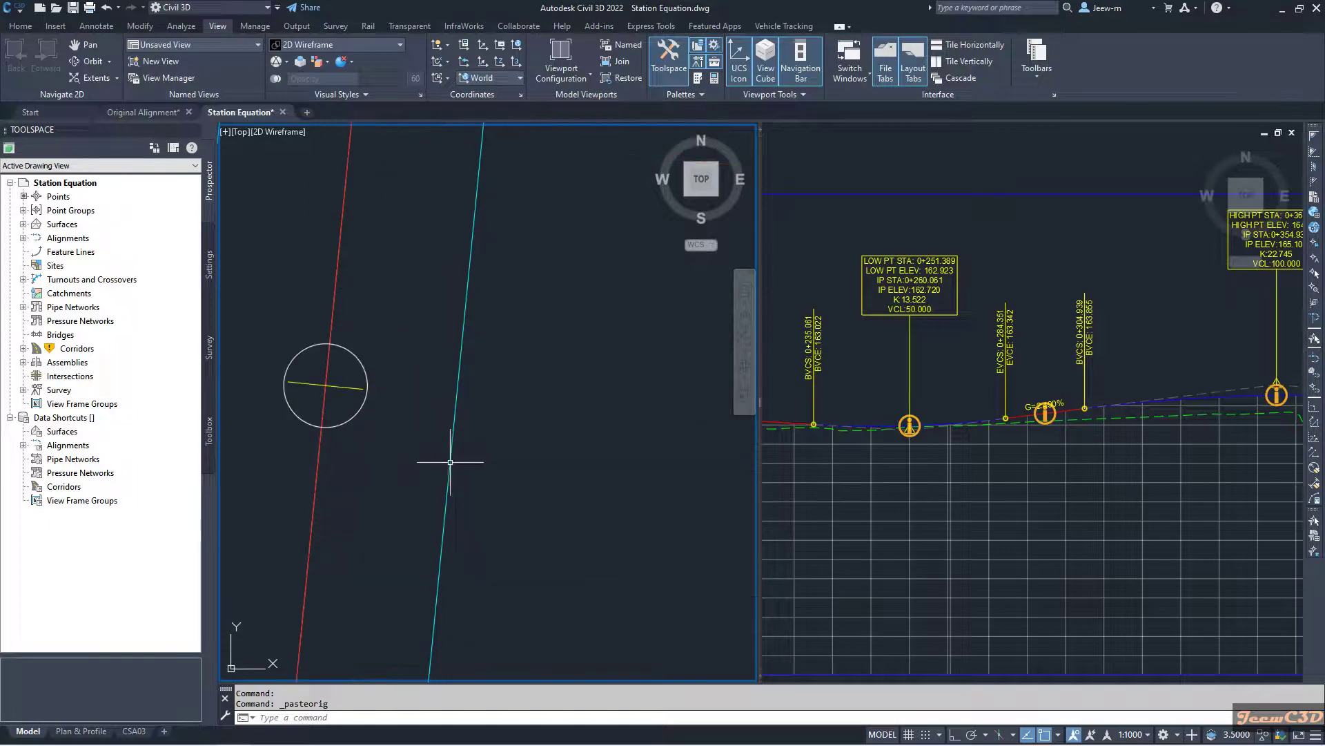
{"action": "left_click", "coordinate": [325, 397]}
{"action": "scroll", "coordinate": [324, 399], "scroll_direction": "down", "scroll_amount": 1}
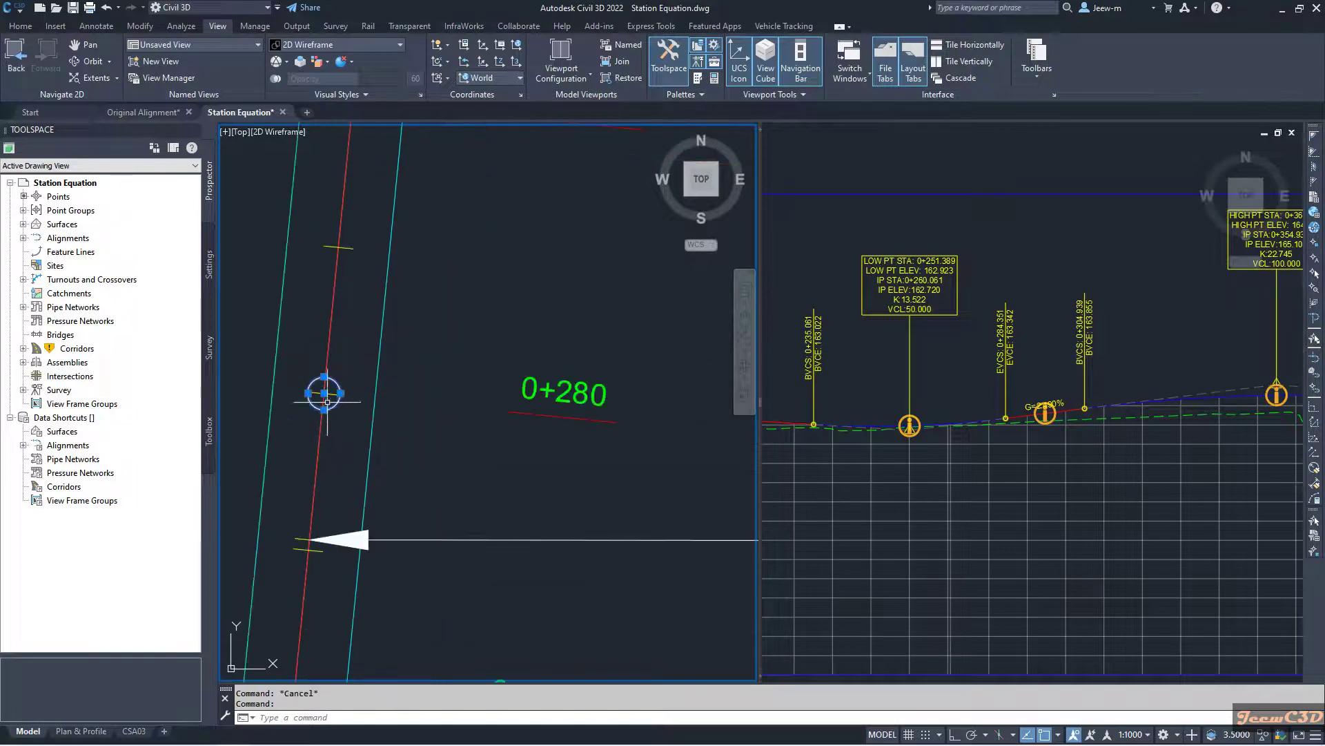
{"action": "scroll", "coordinate": [332, 410], "scroll_direction": "up", "scroll_amount": 3}
{"action": "scroll", "coordinate": [331, 409], "scroll_direction": "down", "scroll_amount": 3}
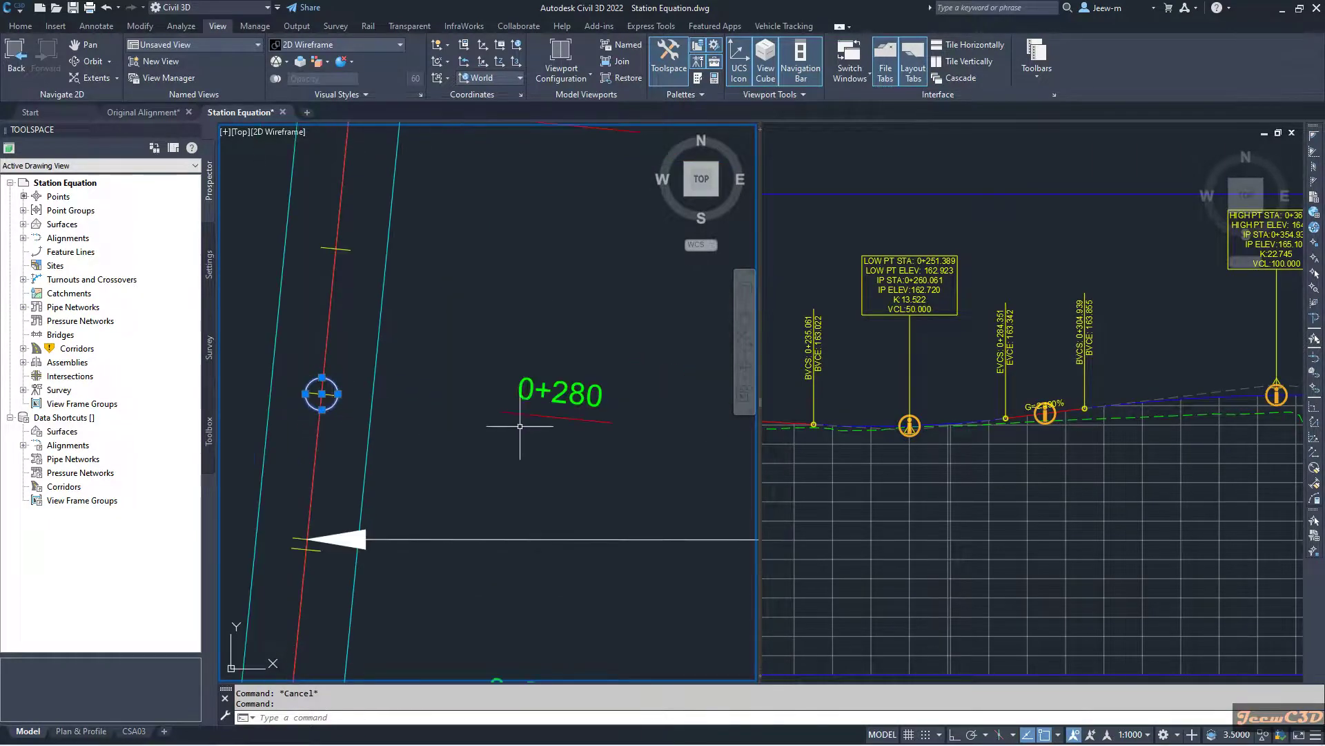
{"action": "scroll", "coordinate": [504, 442], "scroll_direction": "down", "scroll_amount": 2}
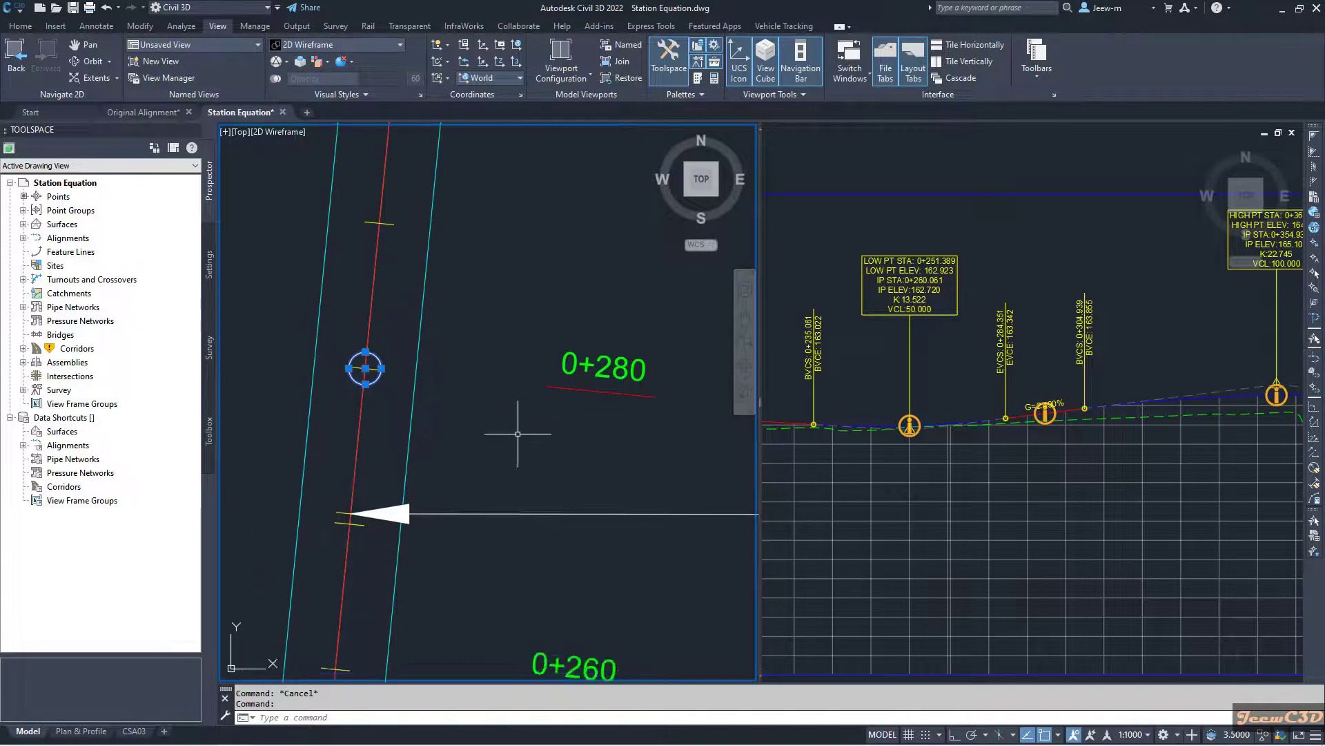
{"action": "scroll", "coordinate": [428, 451], "scroll_direction": "up", "scroll_amount": 3}
{"action": "mouse_move", "coordinate": [431, 444]}
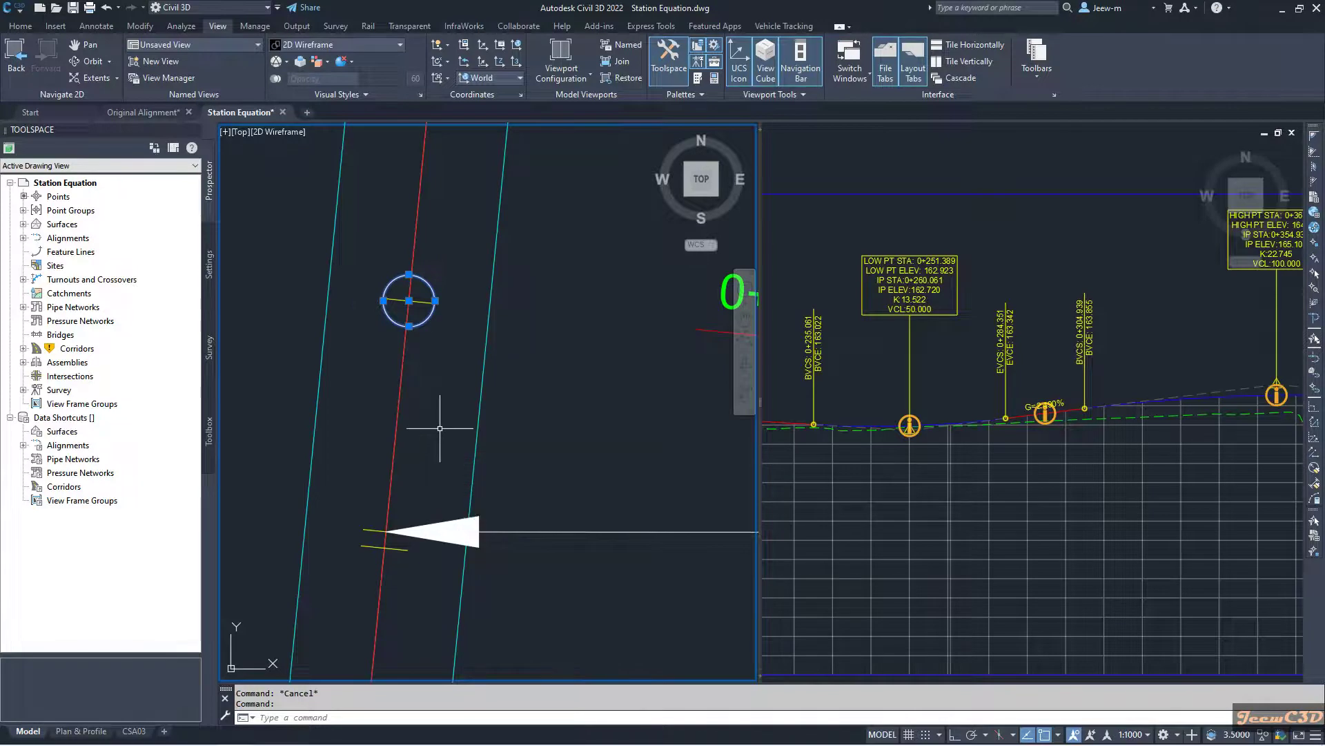
Erase the pasted check circle at the 0+280 tick on the revised road centreline
{"action": "scroll", "coordinate": [438, 432], "scroll_direction": "down", "scroll_amount": 3}
{"action": "scroll", "coordinate": [439, 425], "scroll_direction": "up", "scroll_amount": 2}
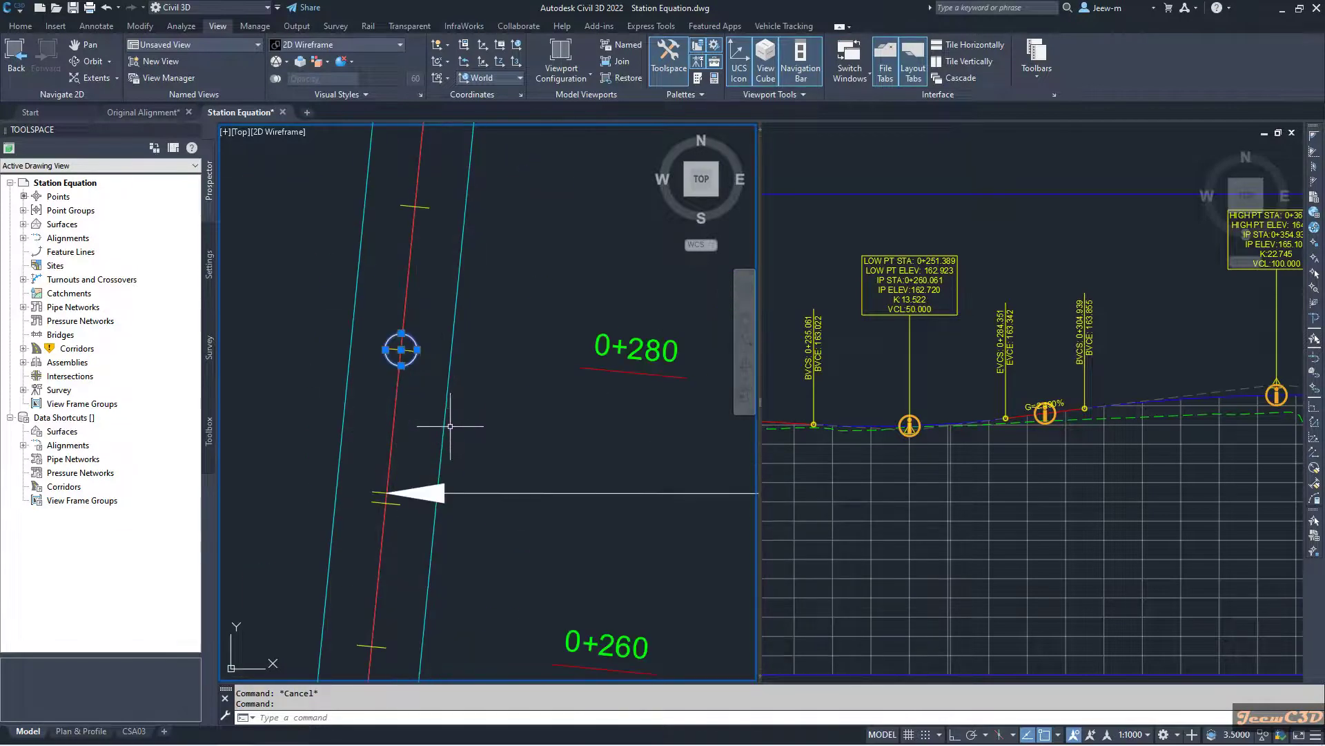
{"action": "key", "text": "Delete"}
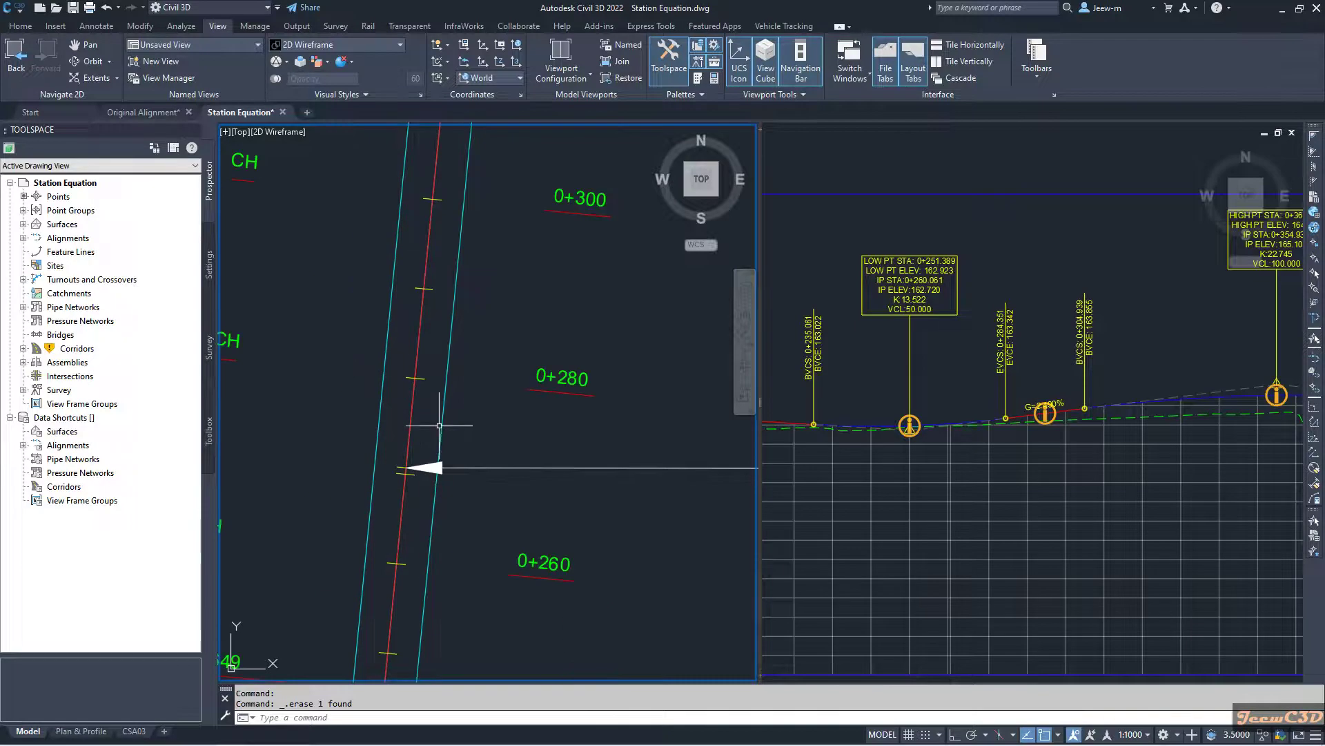
Examine the FG profile's grades, vertical curve labels and data bands on both sides of the equation point
{"action": "left_click", "coordinate": [850, 382]}
{"action": "scroll", "coordinate": [858, 376], "scroll_direction": "down", "scroll_amount": 3}
{"action": "scroll", "coordinate": [912, 362], "scroll_direction": "up", "scroll_amount": 5}
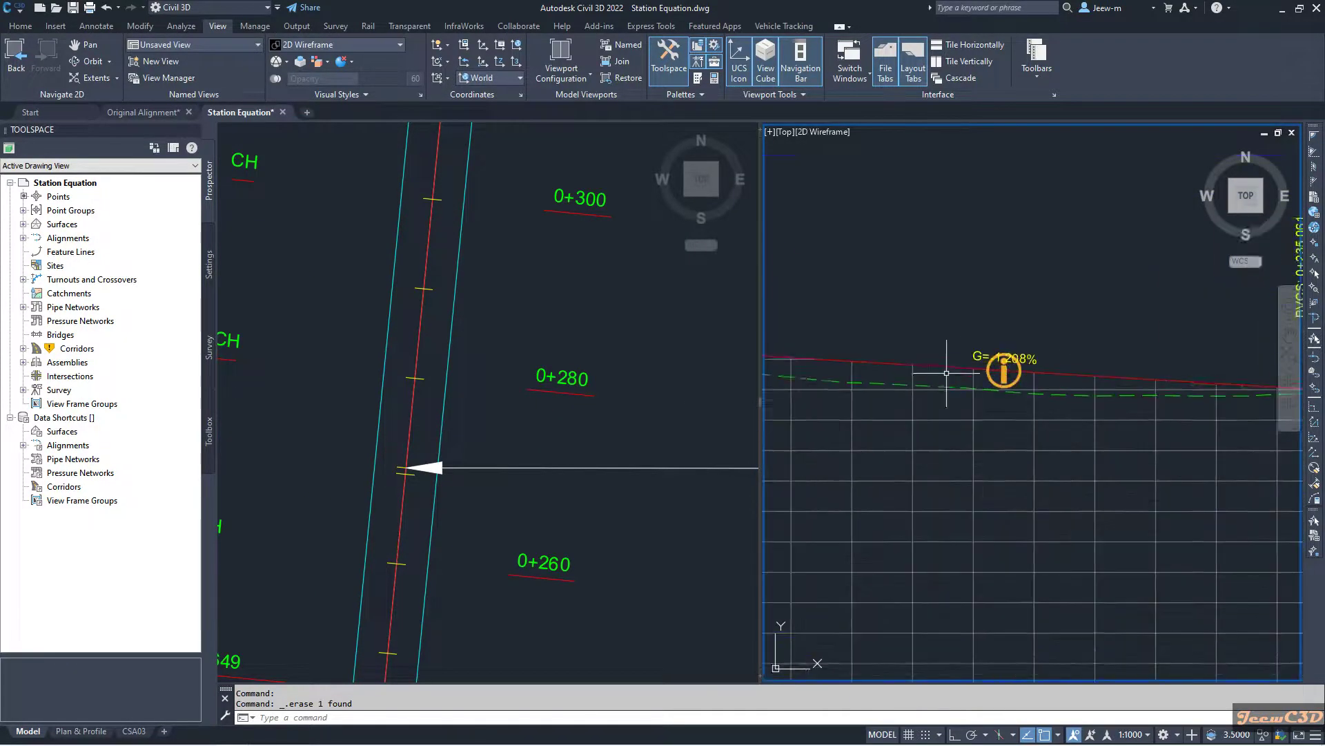
{"action": "scroll", "coordinate": [897, 366], "scroll_direction": "down", "scroll_amount": 3}
{"action": "scroll", "coordinate": [997, 373], "scroll_direction": "up", "scroll_amount": 4}
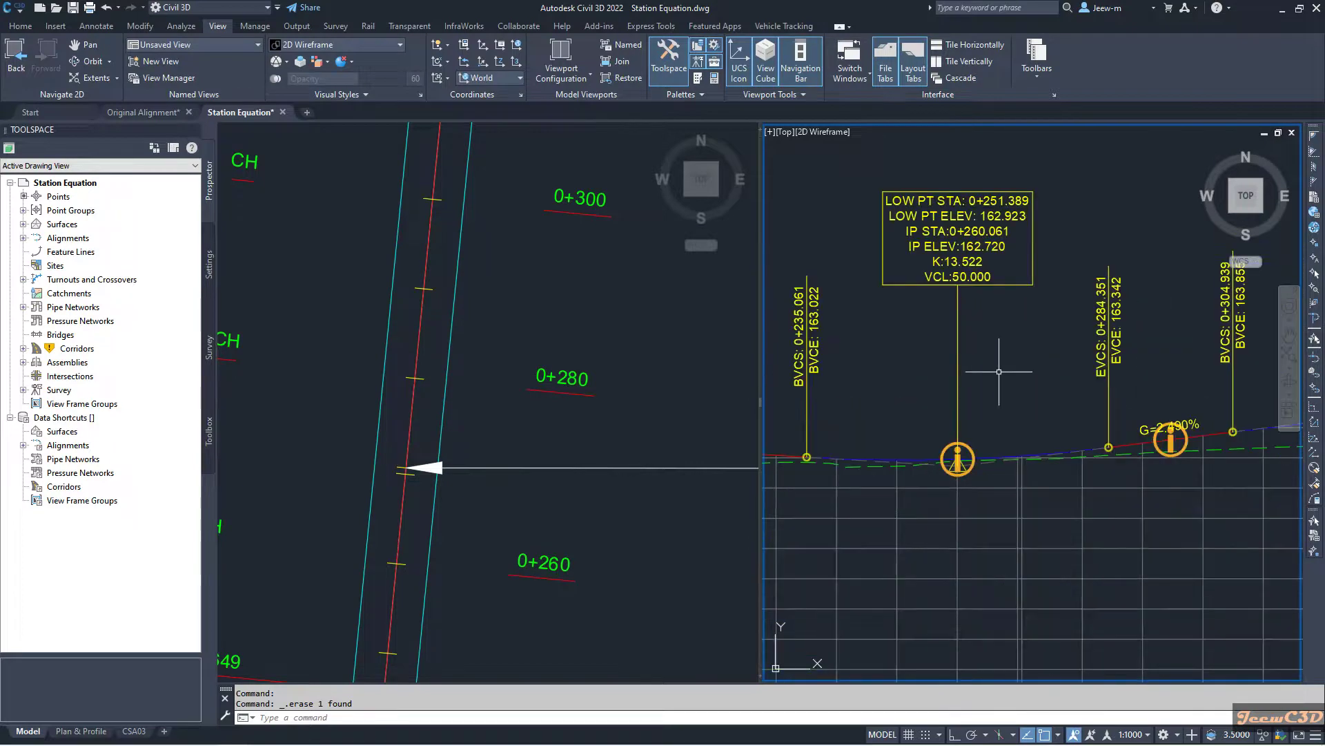
{"action": "scroll", "coordinate": [843, 378], "scroll_direction": "down", "scroll_amount": 3}
{"action": "scroll", "coordinate": [898, 369], "scroll_direction": "up", "scroll_amount": 2}
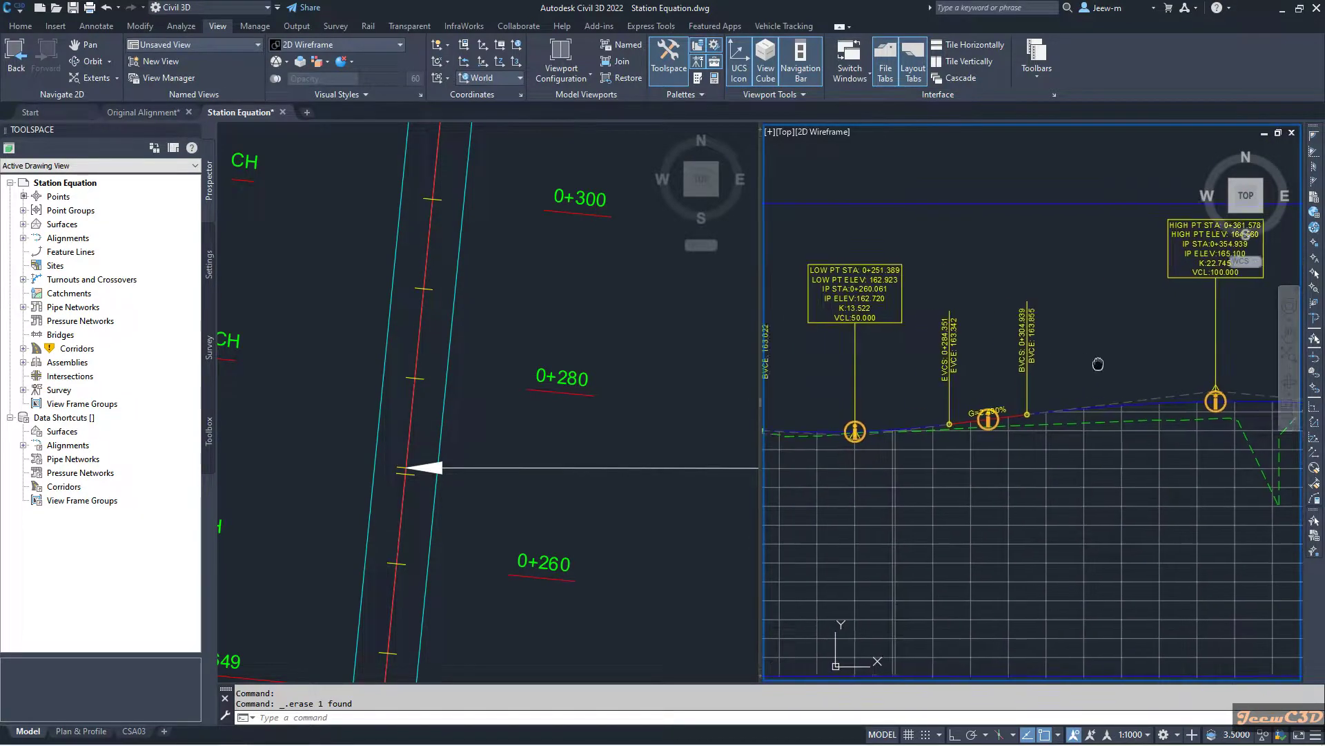
{"action": "scroll", "coordinate": [844, 361], "scroll_direction": "down", "scroll_amount": 3}
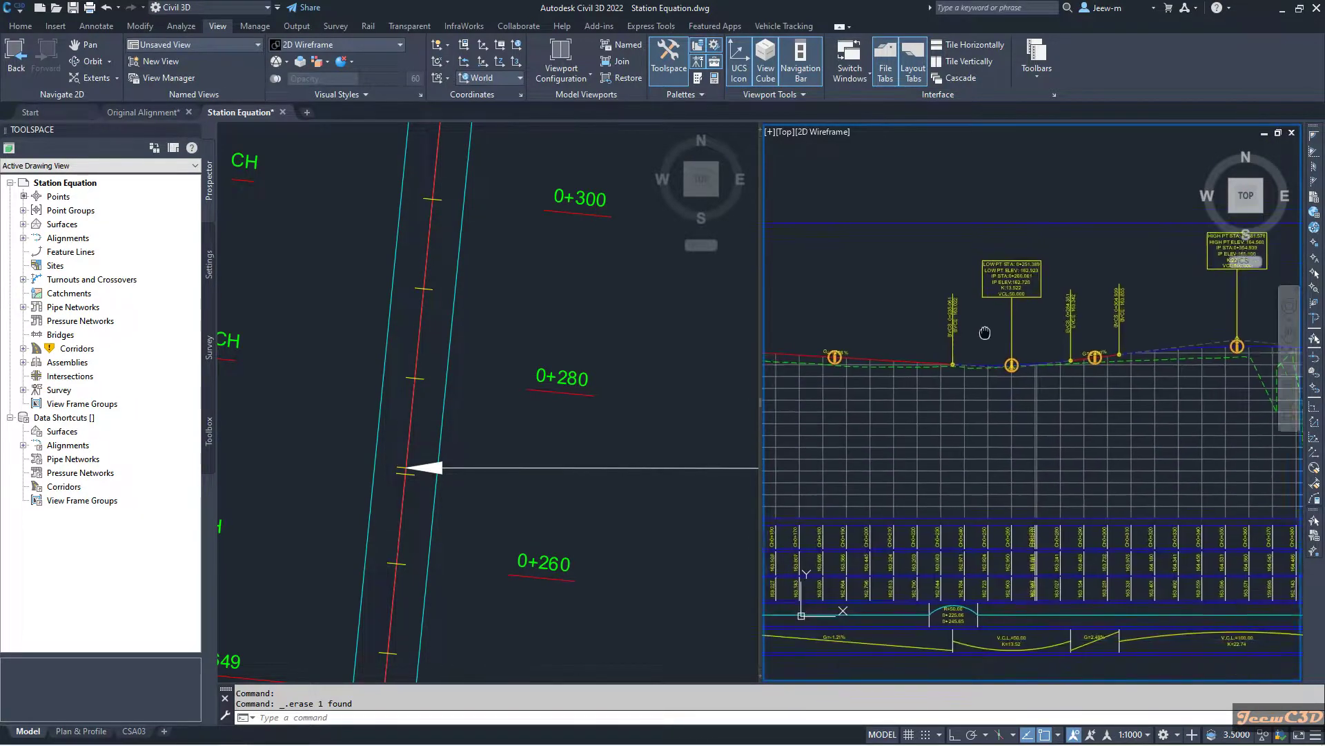
{"action": "middle_click_drag", "start_coordinate": [961, 369], "coordinate": [978, 369]}
Check the 0+200 and 0+270 elevation and grade notes in plan against the profile's low and high point curve labels
{"action": "left_click", "coordinate": [601, 429]}
{"action": "scroll", "coordinate": [600, 438], "scroll_direction": "down", "scroll_amount": 5}
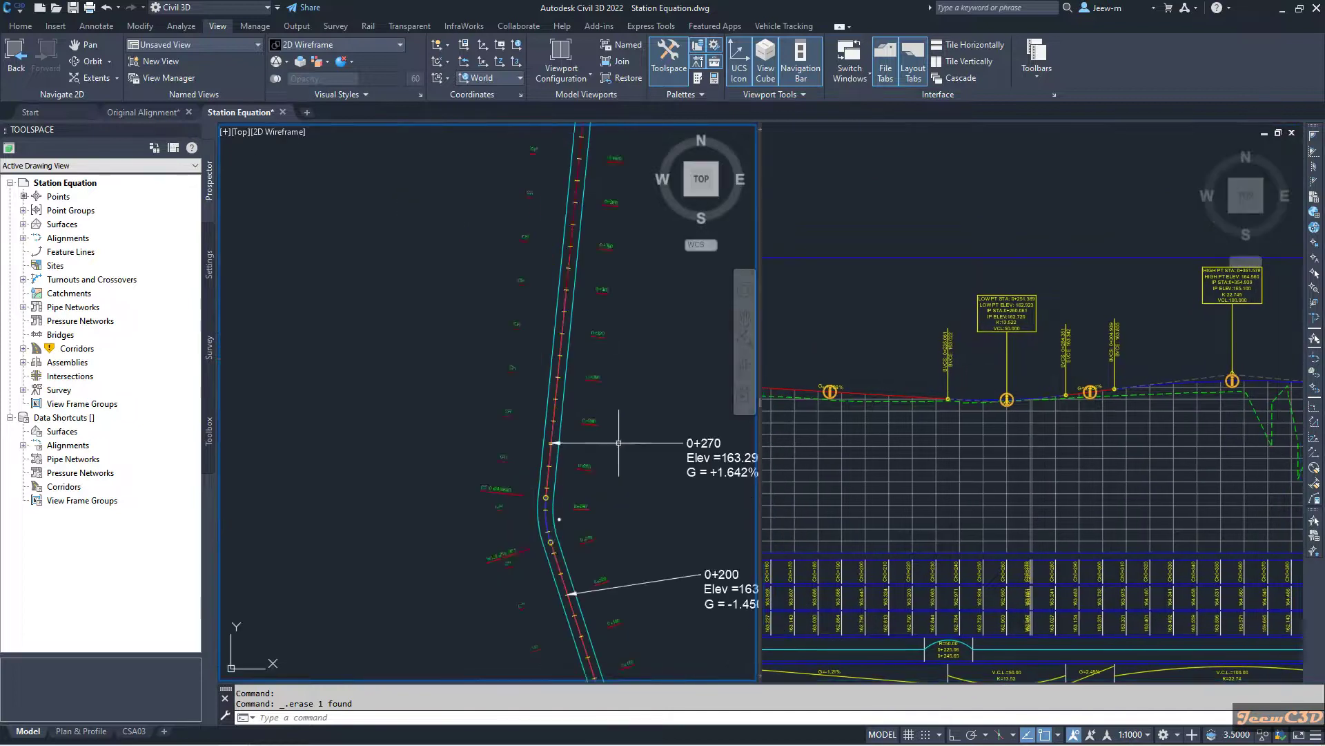
{"action": "scroll", "coordinate": [483, 408], "scroll_direction": "up", "scroll_amount": 4}
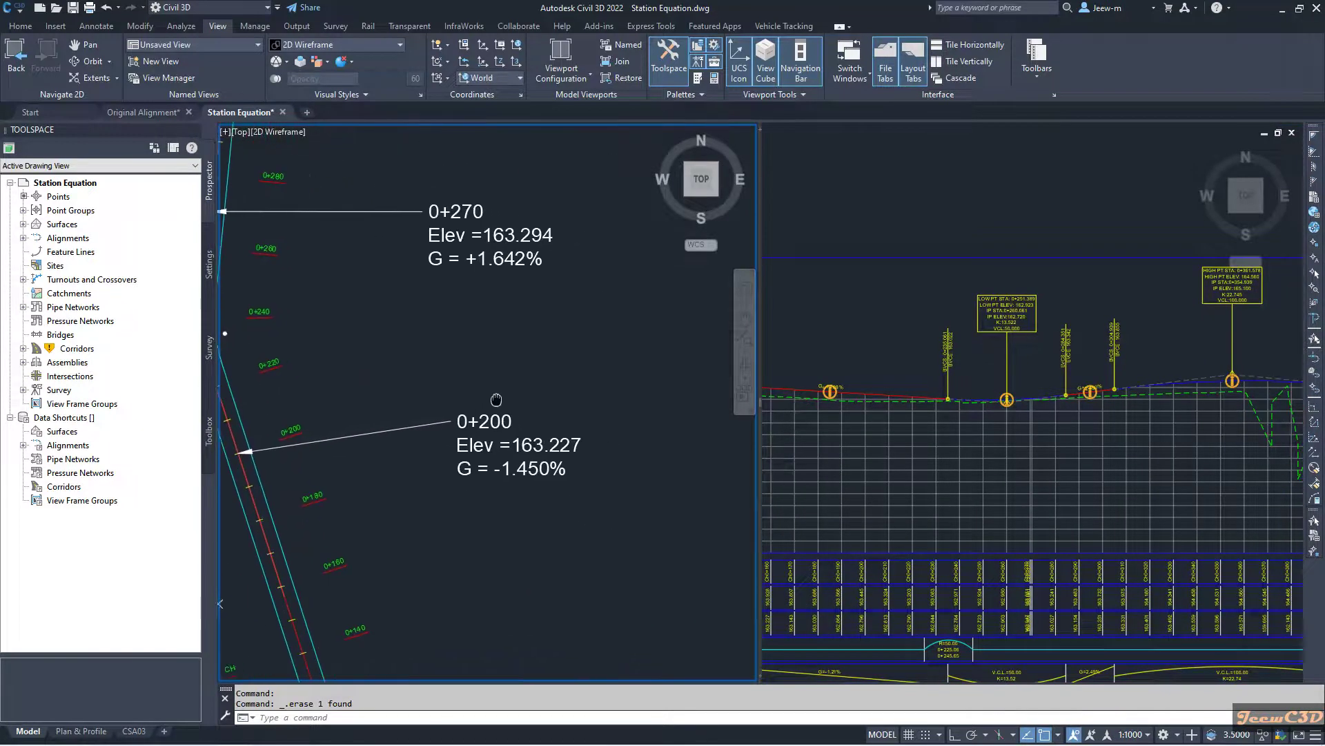
{"action": "scroll", "coordinate": [511, 459], "scroll_direction": "down", "scroll_amount": 4}
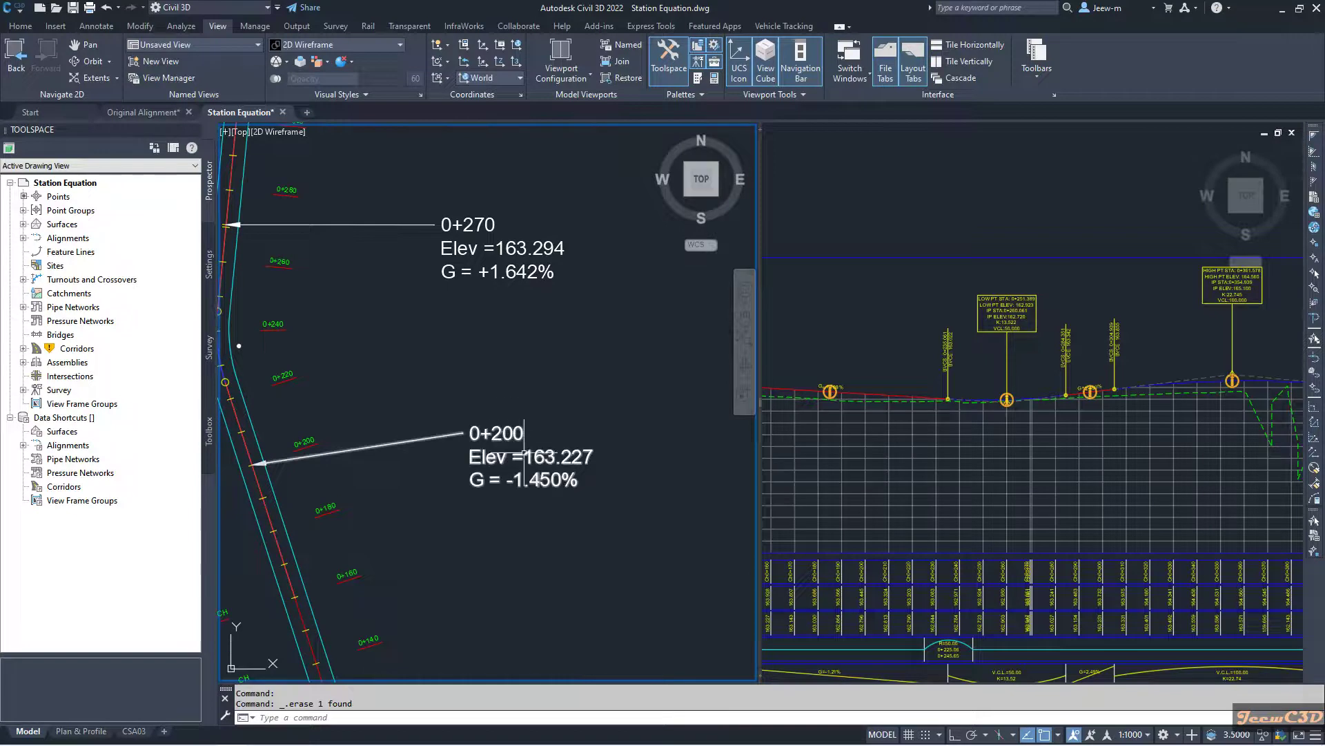
{"action": "left_click", "coordinate": [934, 379]}
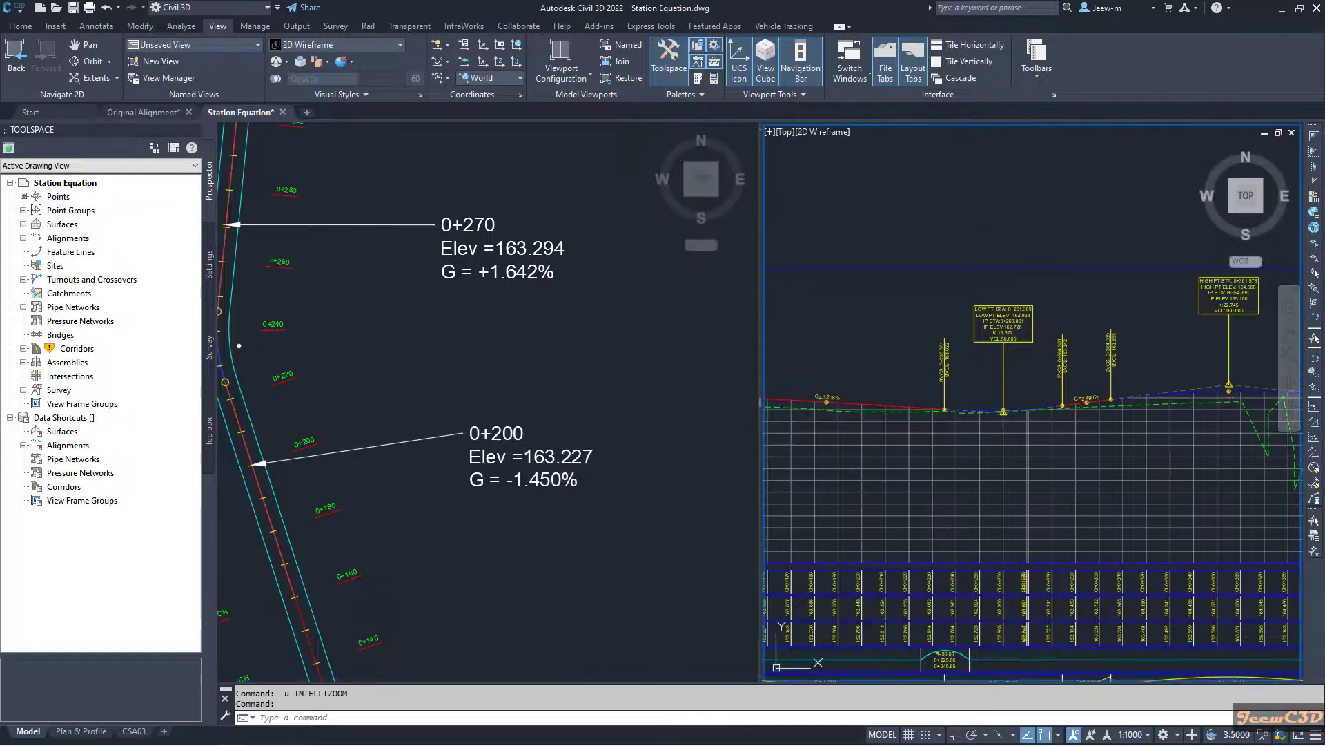
{"action": "scroll", "coordinate": [1005, 370], "scroll_direction": "up", "scroll_amount": 3}
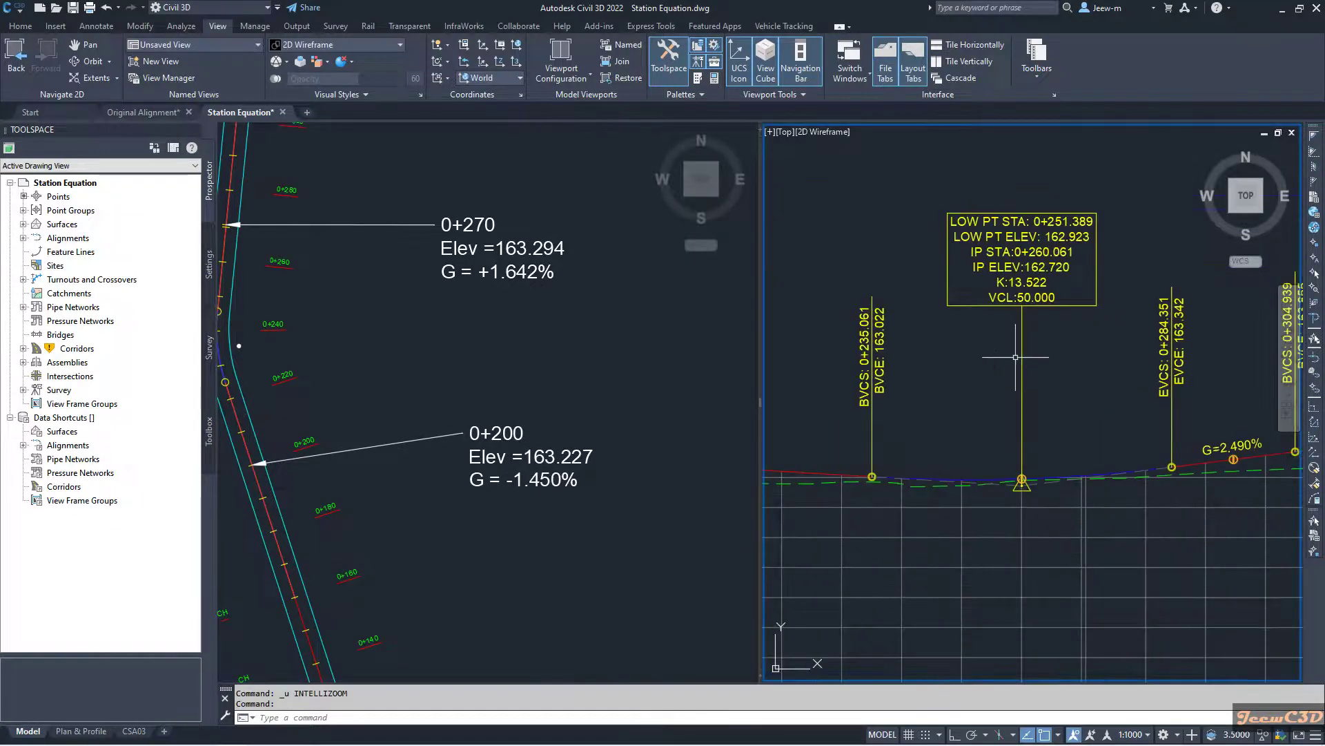
{"action": "scroll", "coordinate": [911, 362], "scroll_direction": "down", "scroll_amount": 4}
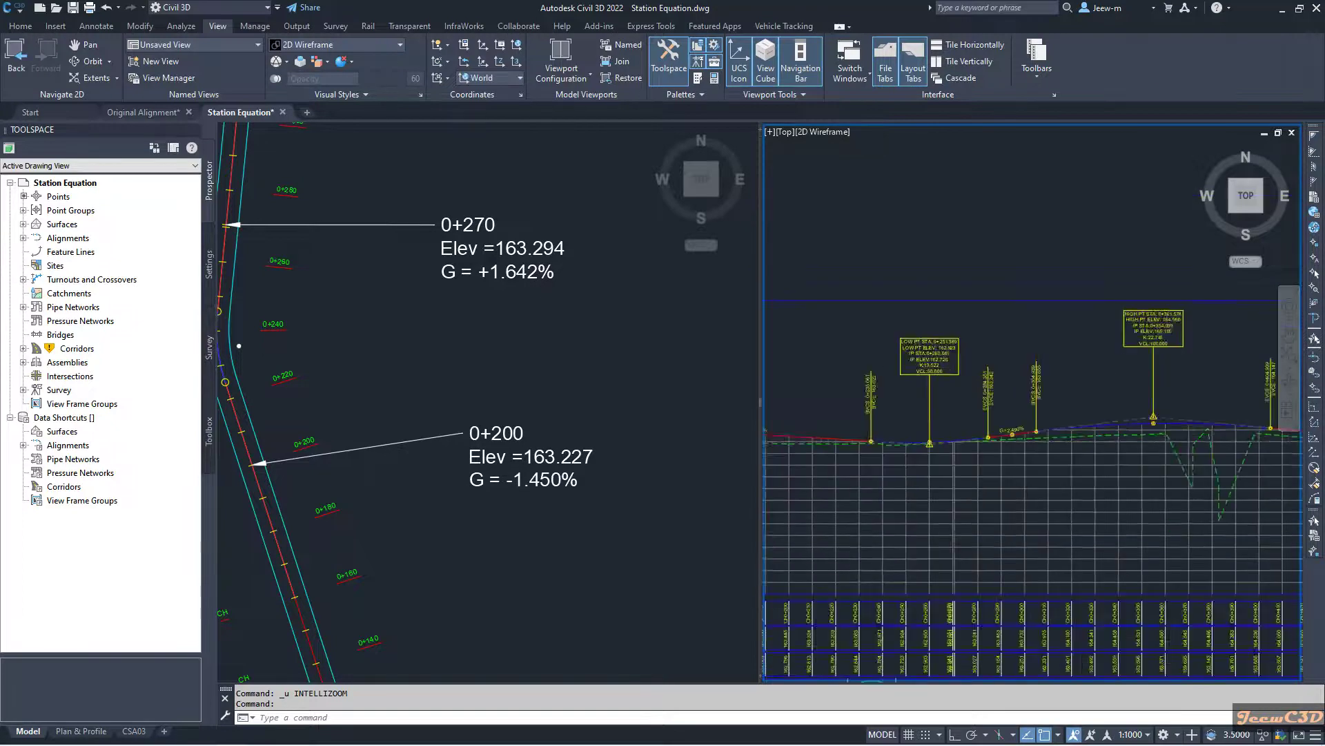
{"action": "scroll", "coordinate": [1019, 369], "scroll_direction": "up", "scroll_amount": 5}
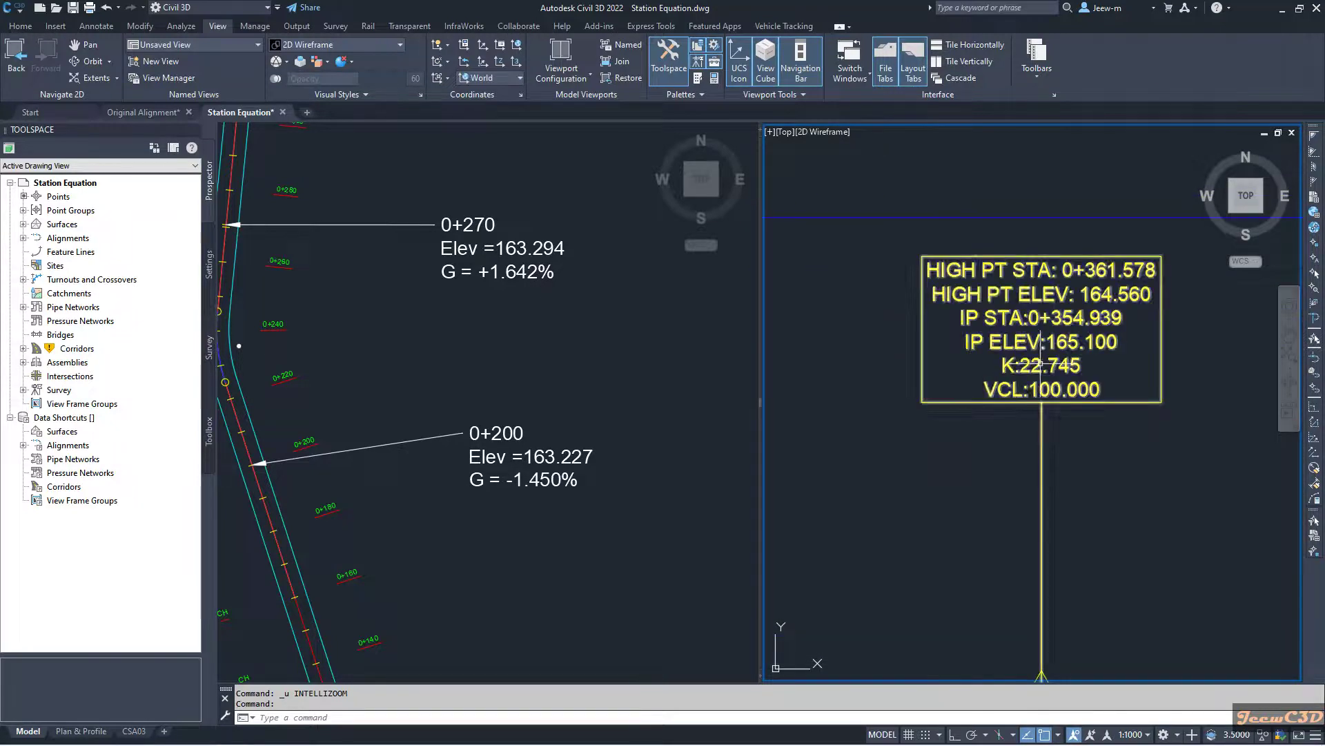
Compare the sag and crest curve labels in the Original Alignment drawing's profile with the crest label in the Station Equation drawing
{"action": "left_click", "coordinate": [142, 116]}
{"action": "scroll", "coordinate": [754, 384], "scroll_direction": "down", "scroll_amount": 5}
{"action": "scroll", "coordinate": [690, 383], "scroll_direction": "up", "scroll_amount": 6}
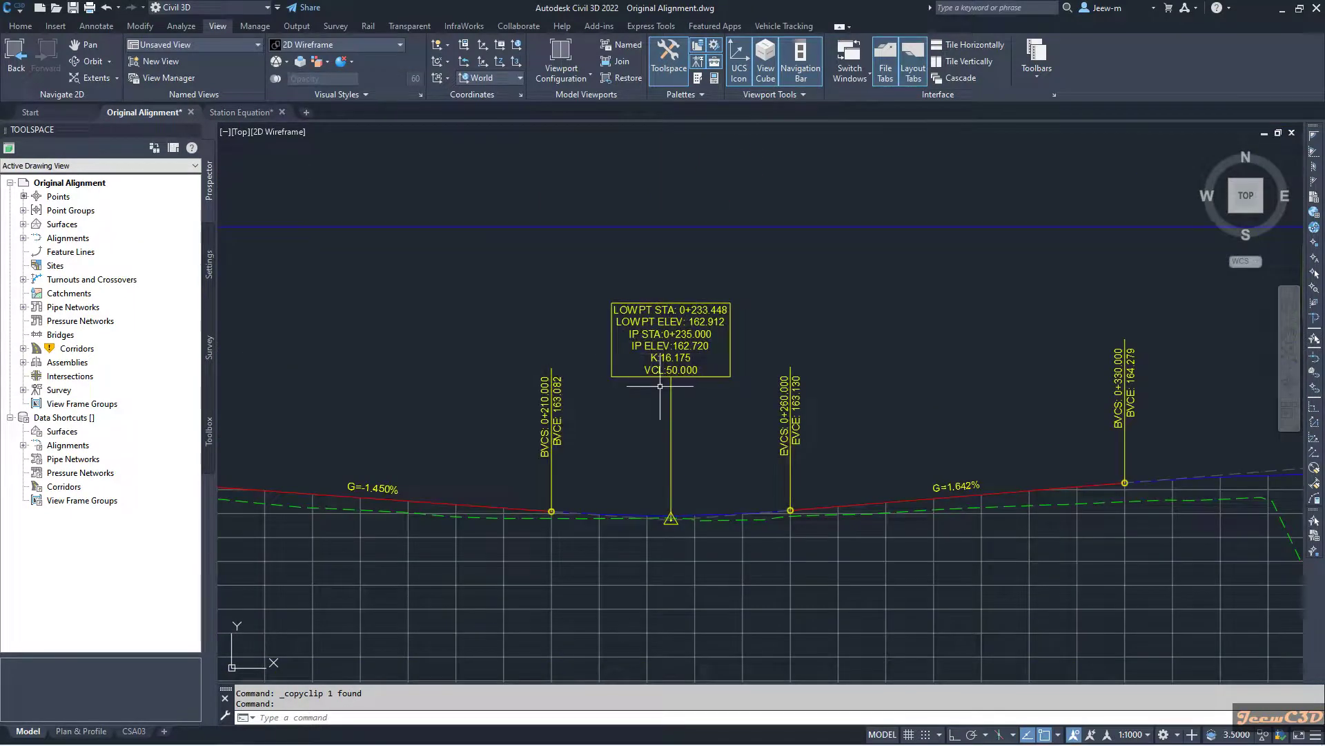
{"action": "scroll", "coordinate": [793, 437], "scroll_direction": "down", "scroll_amount": 3}
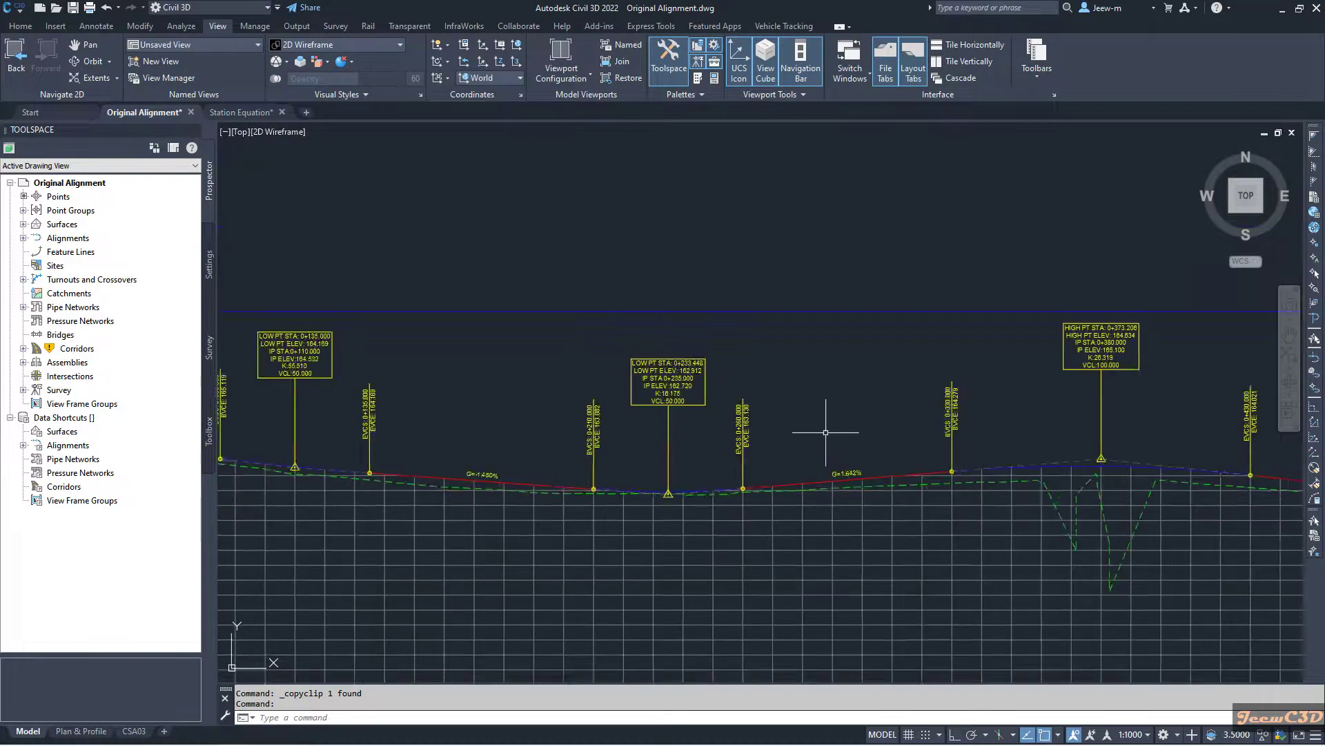
{"action": "scroll", "coordinate": [837, 465], "scroll_direction": "up", "scroll_amount": 5}
{"action": "middle_click_drag", "start_coordinate": [938, 442], "coordinate": [924, 428]}
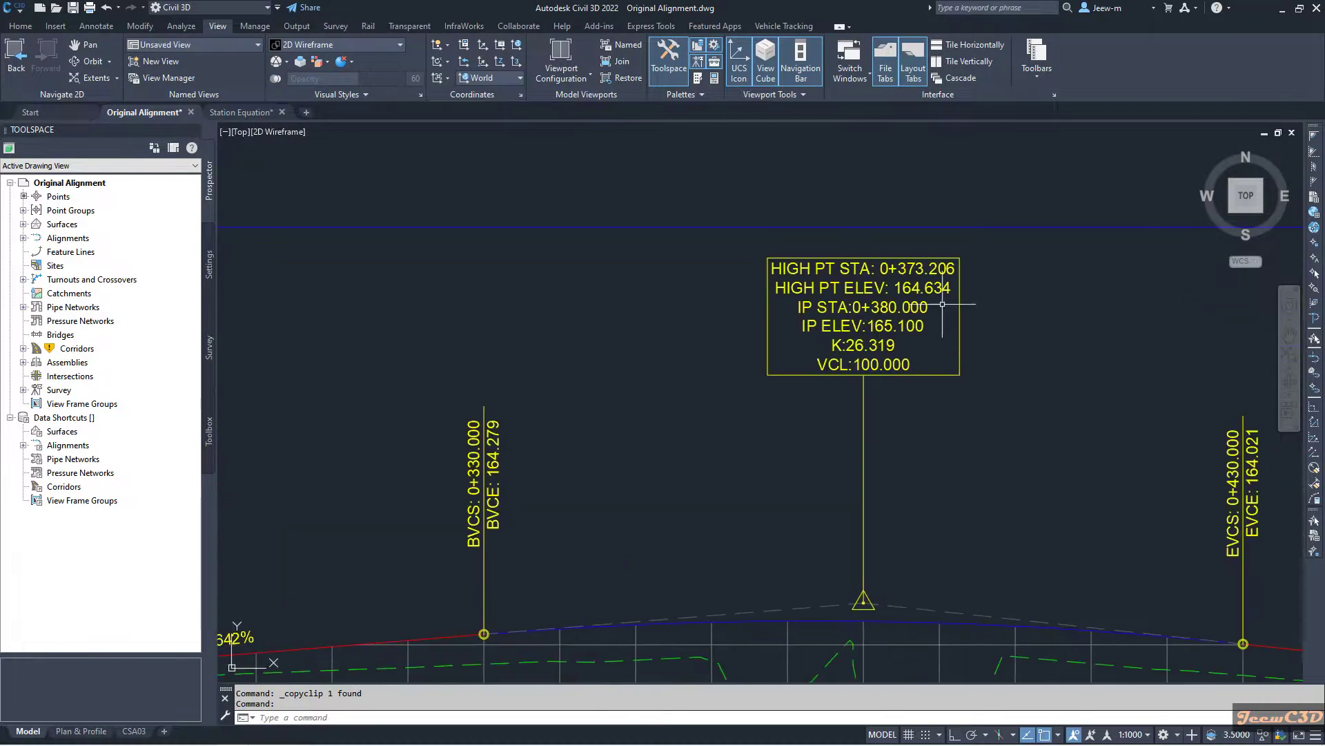
{"action": "left_click", "coordinate": [241, 112]}
{"action": "scroll", "coordinate": [1014, 401], "scroll_direction": "down", "scroll_amount": 3}
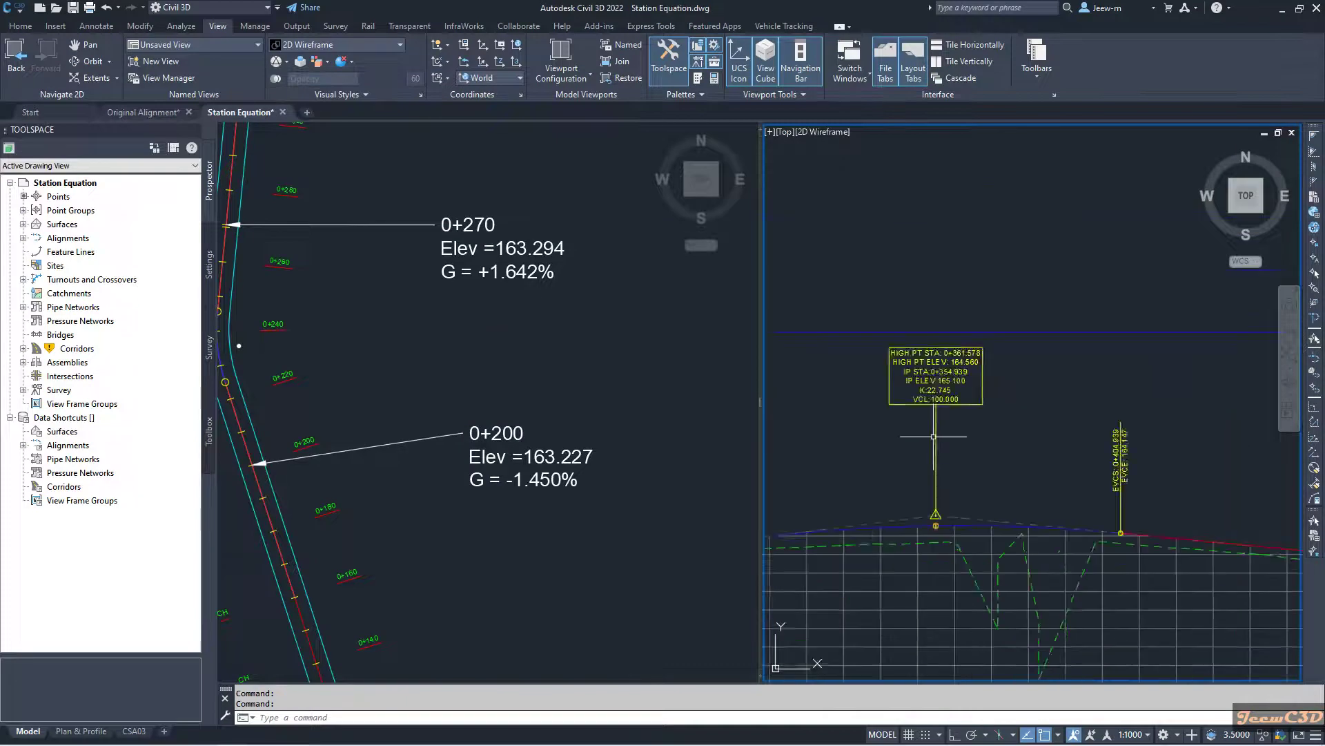
{"action": "scroll", "coordinate": [1014, 401], "scroll_direction": "up", "scroll_amount": 4}
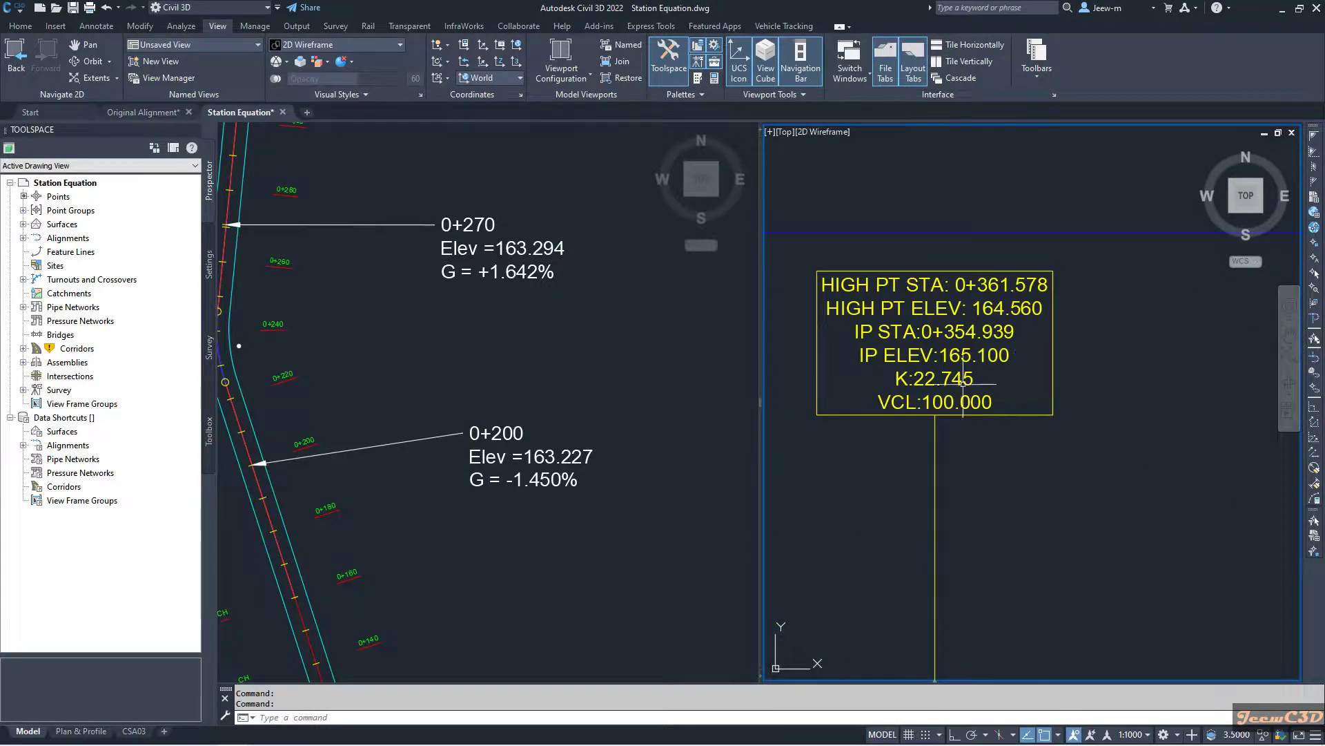
{"action": "scroll", "coordinate": [1004, 474], "scroll_direction": "down", "scroll_amount": 3}
{"action": "scroll", "coordinate": [1003, 475], "scroll_direction": "up", "scroll_amount": 2}
In the FG Profile's geometry editor, set the crest curve's PVI station to 0+380
{"action": "left_click", "coordinate": [1004, 468]}
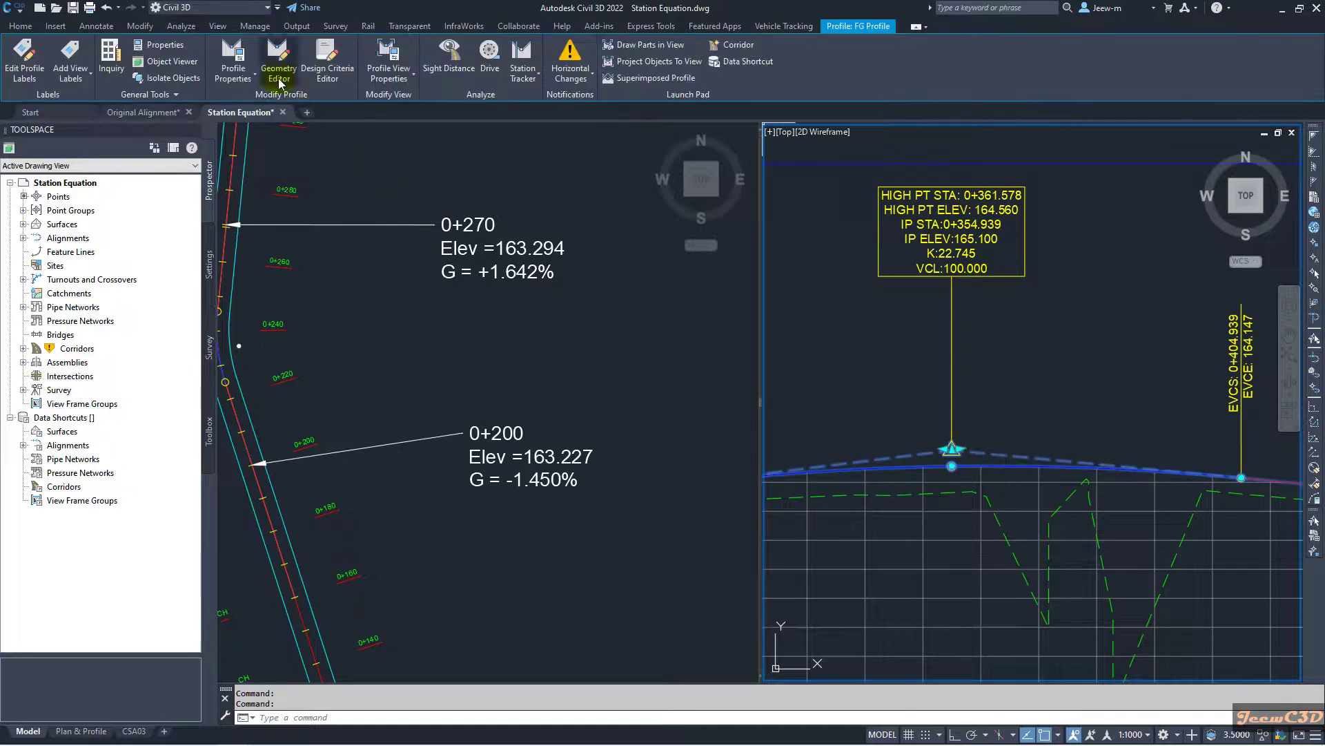
{"action": "left_click", "coordinate": [277, 69]}
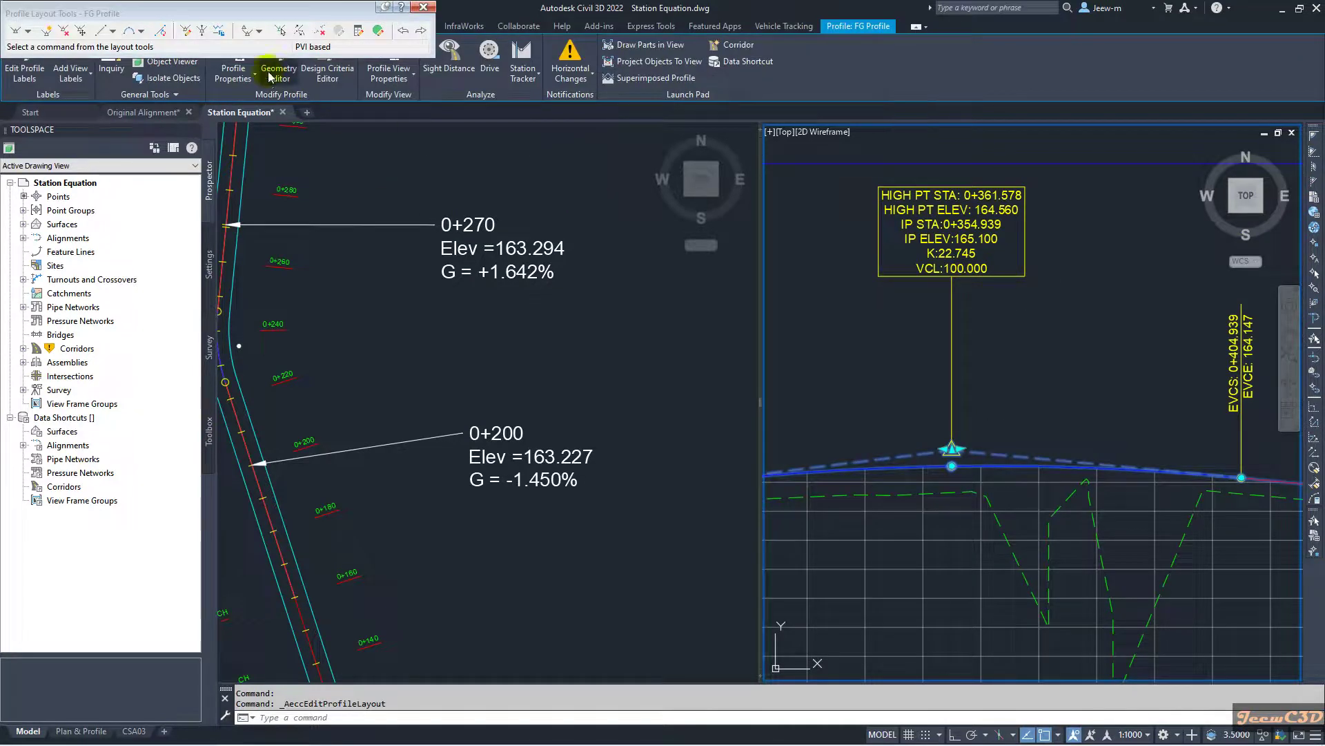
{"action": "left_click", "coordinate": [279, 30]}
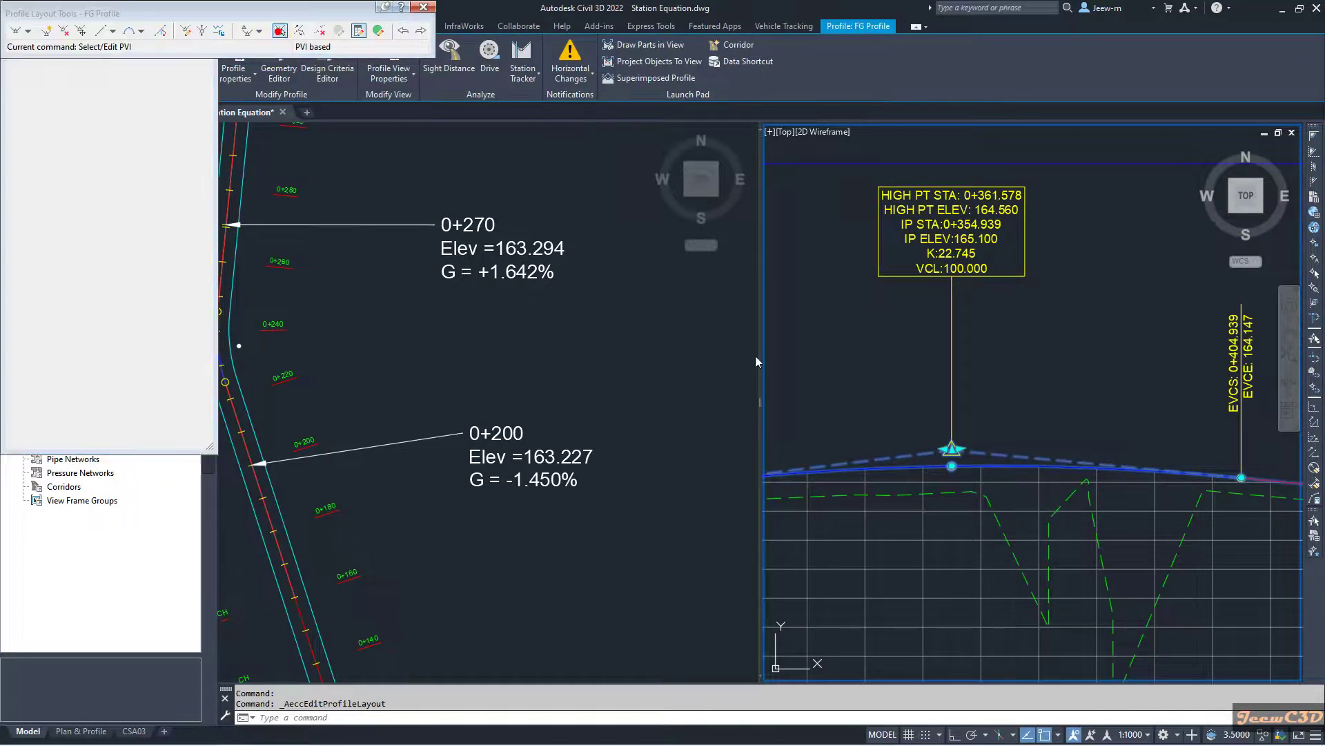
{"action": "left_click", "coordinate": [952, 450]}
{"action": "left_click", "coordinate": [174, 206]}
{"action": "left_click", "coordinate": [174, 207]}
{"action": "type", "text": "380"}
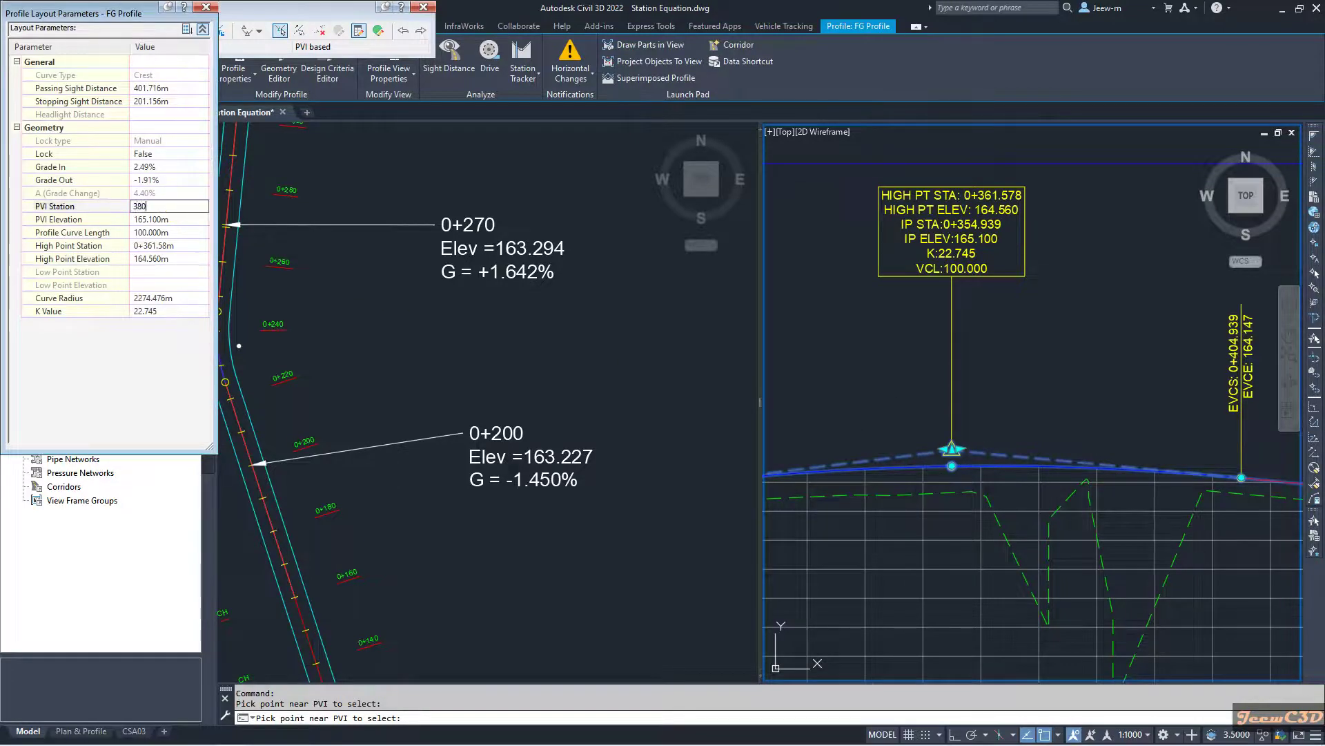
{"action": "key", "text": "Return"}
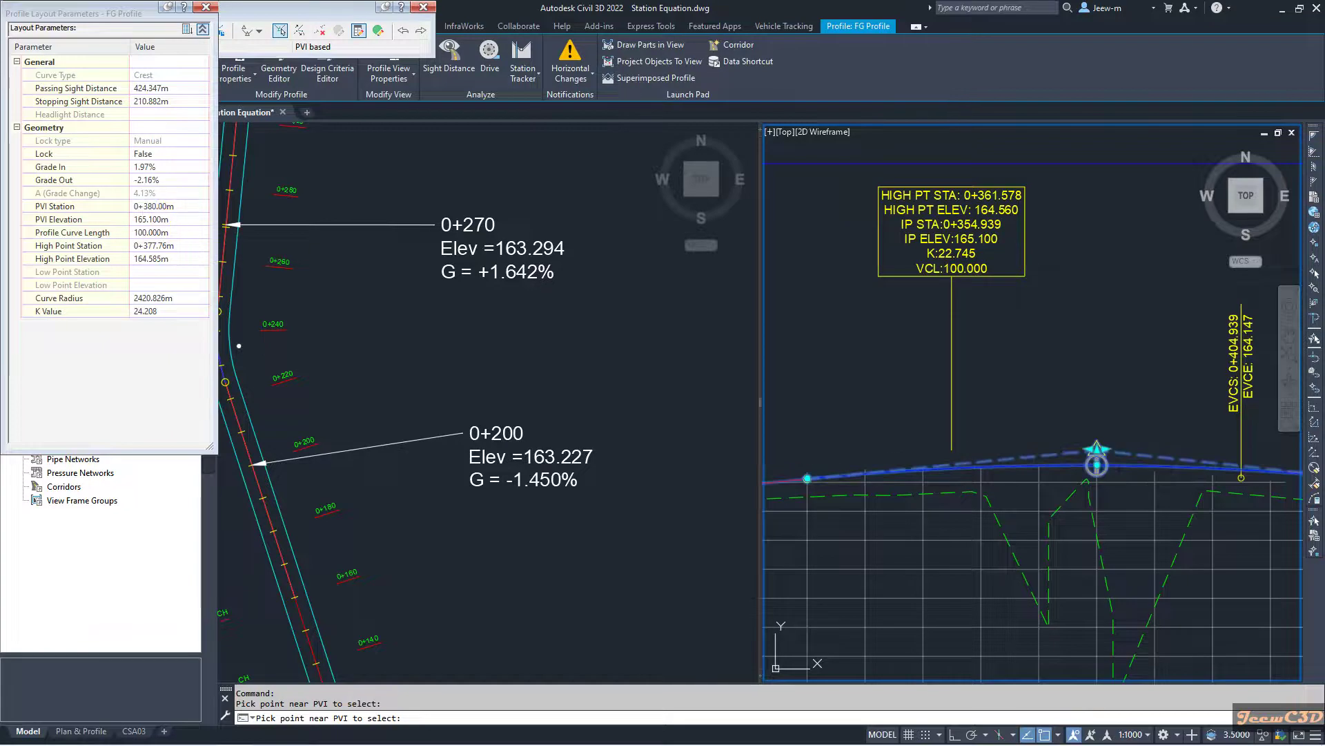
Review the other vertical curve labels along the edited FG profile and close the profile layout tools
{"action": "scroll", "coordinate": [1033, 384], "scroll_direction": "down", "scroll_amount": 5}
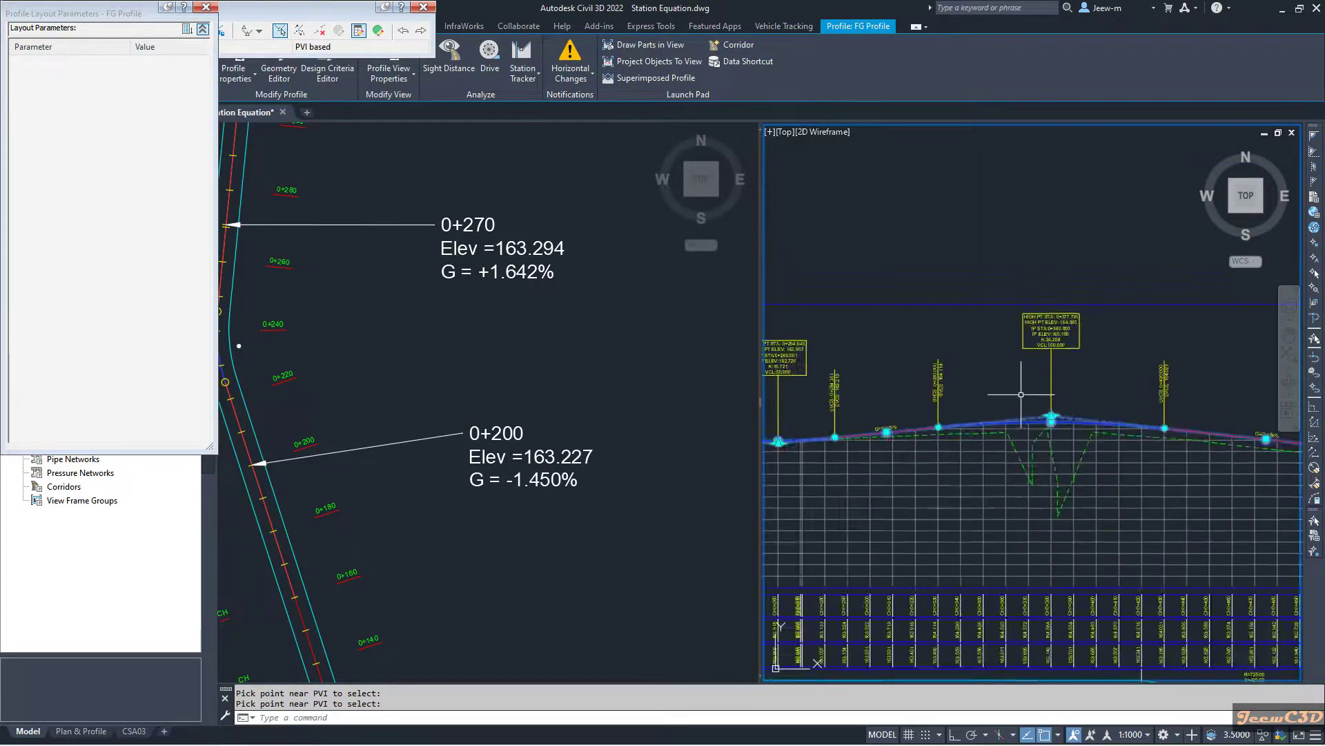
{"action": "scroll", "coordinate": [1044, 428], "scroll_direction": "up", "scroll_amount": 5}
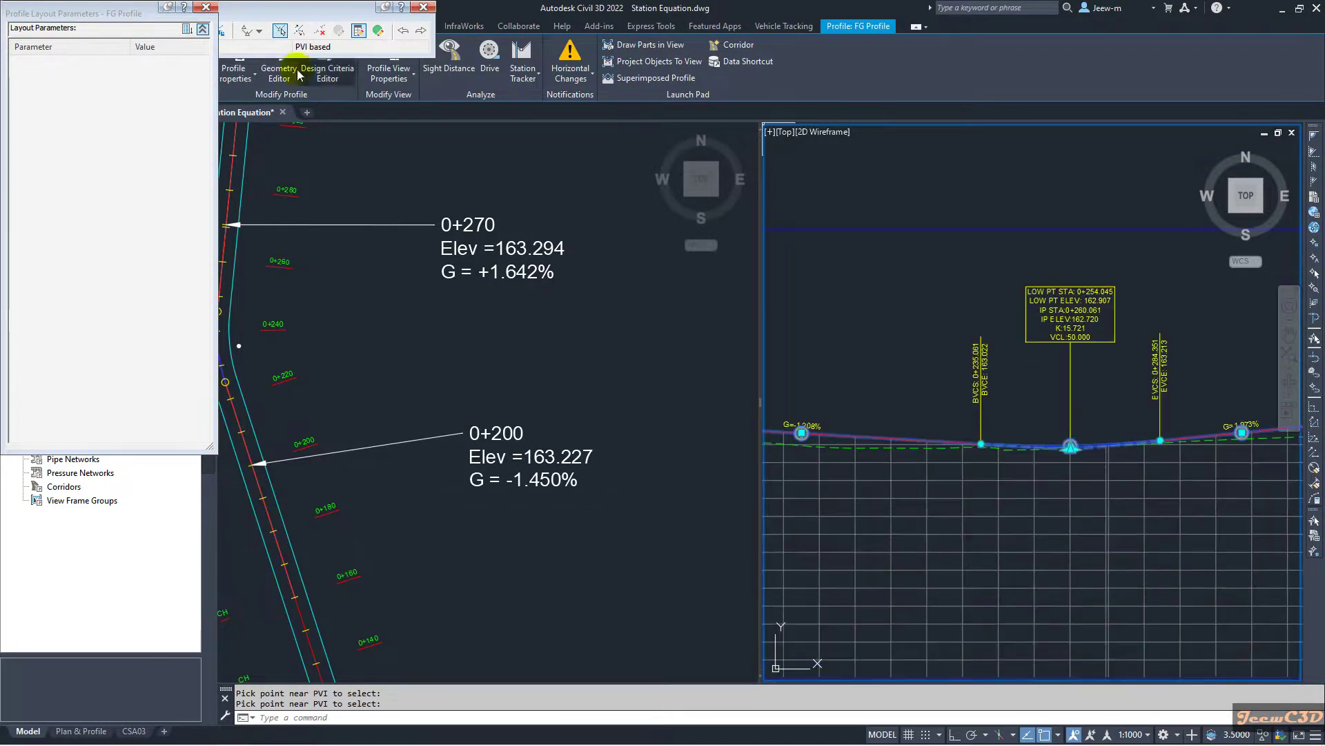
{"action": "left_click", "coordinate": [206, 8]}
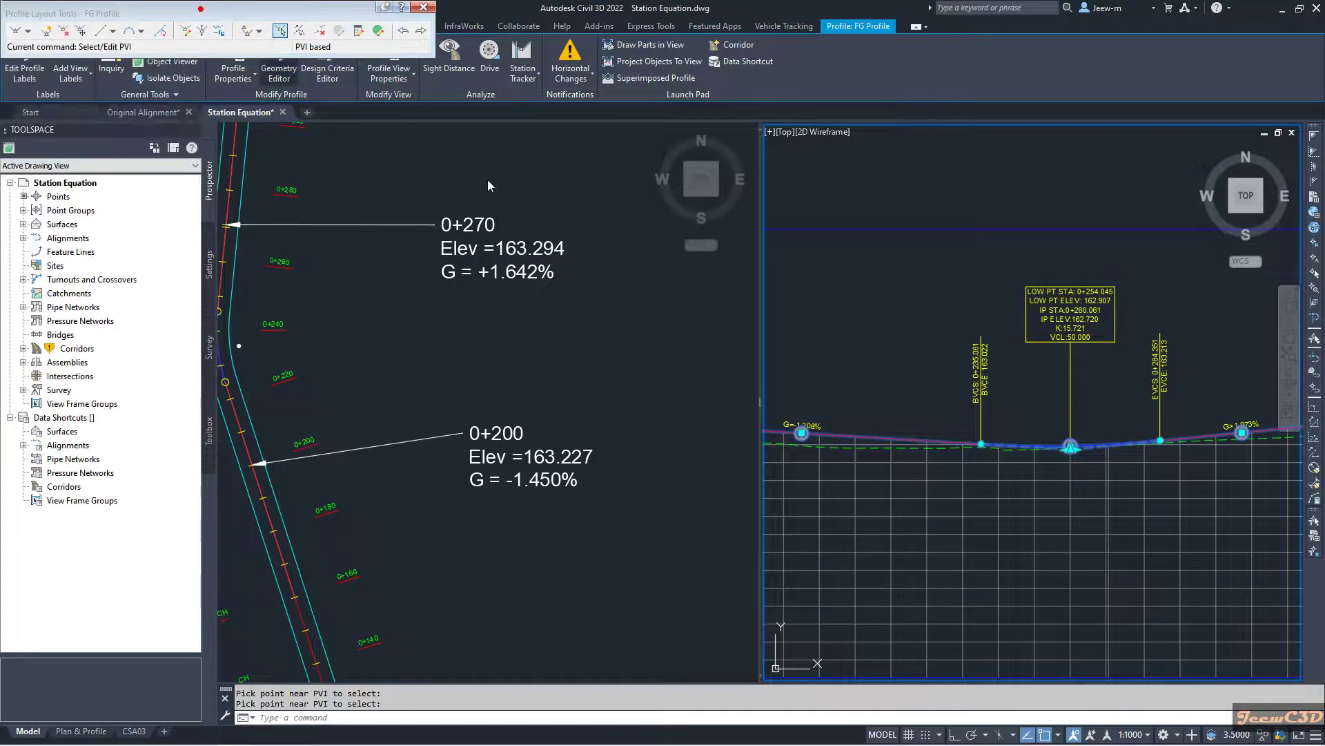
{"action": "scroll", "coordinate": [1032, 366], "scroll_direction": "up", "scroll_amount": 2}
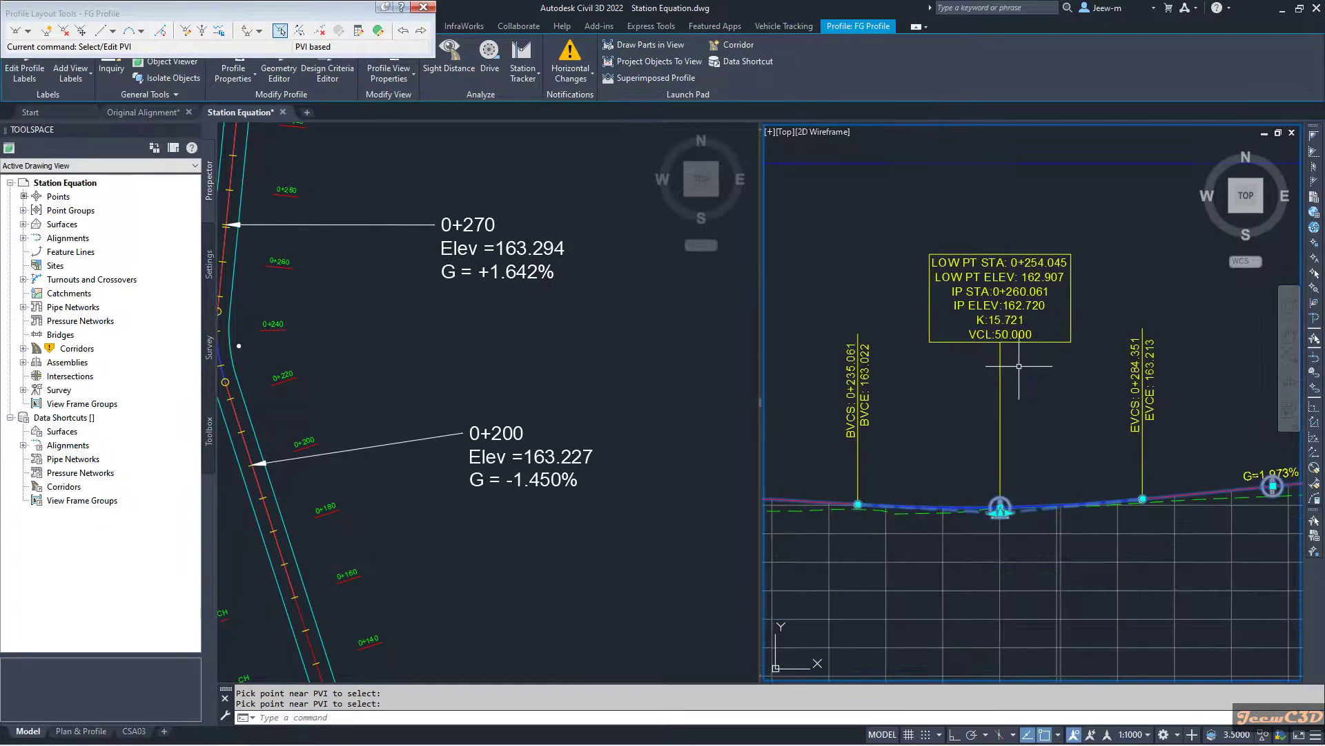
{"action": "scroll", "coordinate": [1018, 364], "scroll_direction": "down", "scroll_amount": 4}
{"action": "scroll", "coordinate": [1036, 373], "scroll_direction": "up", "scroll_amount": 4}
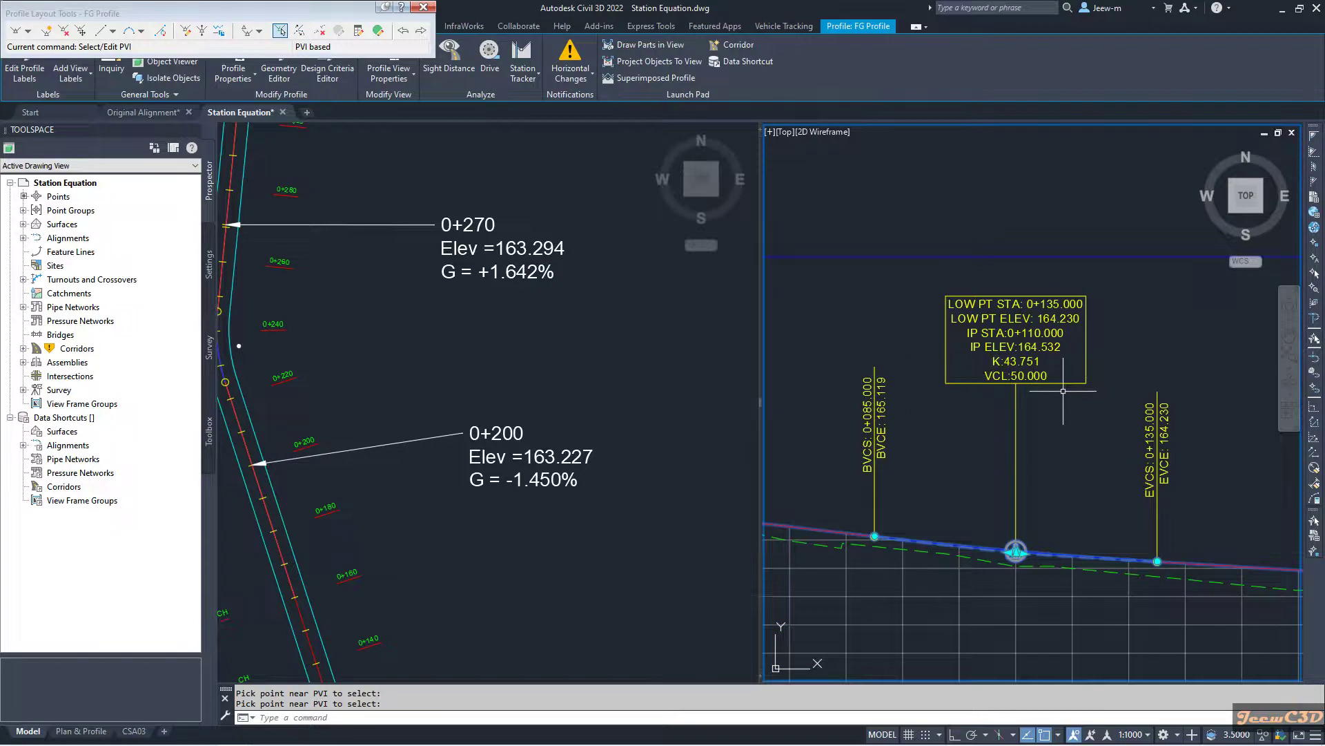
{"action": "left_click", "coordinate": [422, 7]}
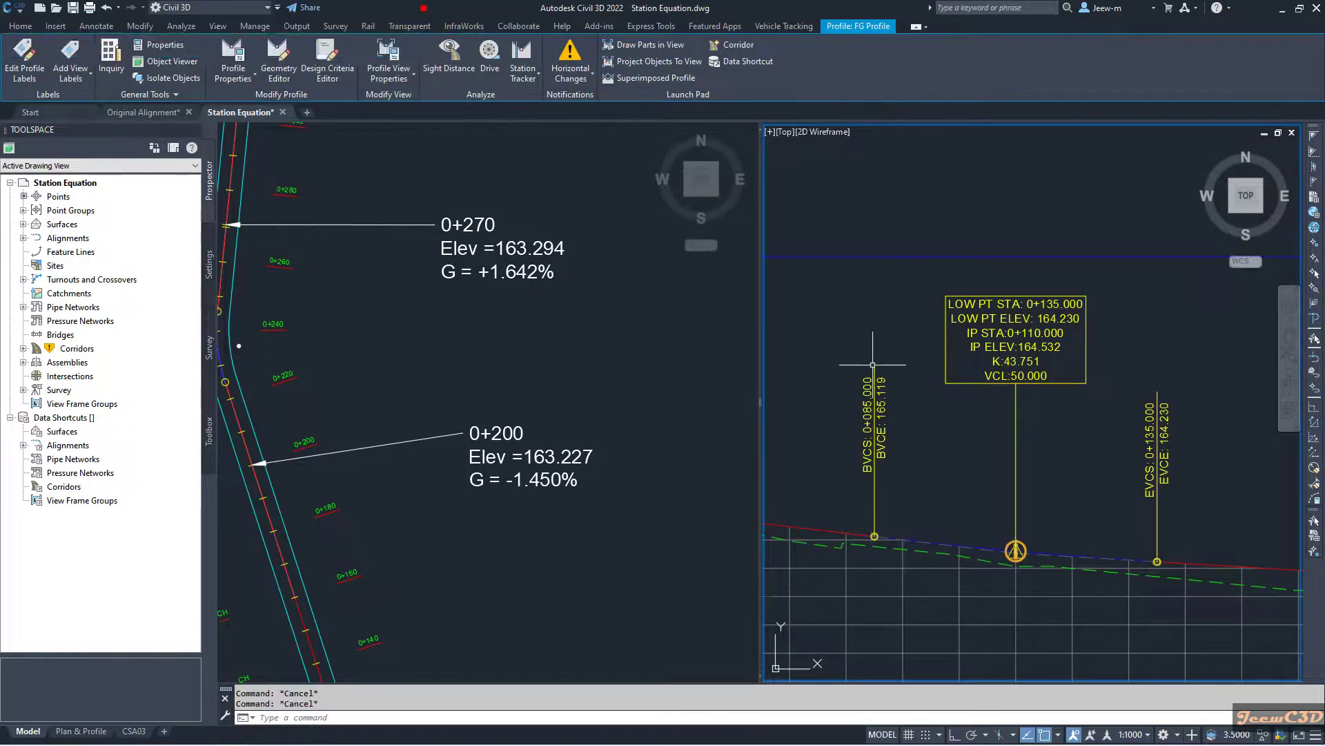
Check the 0+110 curve label in the Original Alignment profile, then inspect the corresponding curve and the sag near 0+260 in the Station Equation profile
{"action": "left_click", "coordinate": [143, 112]}
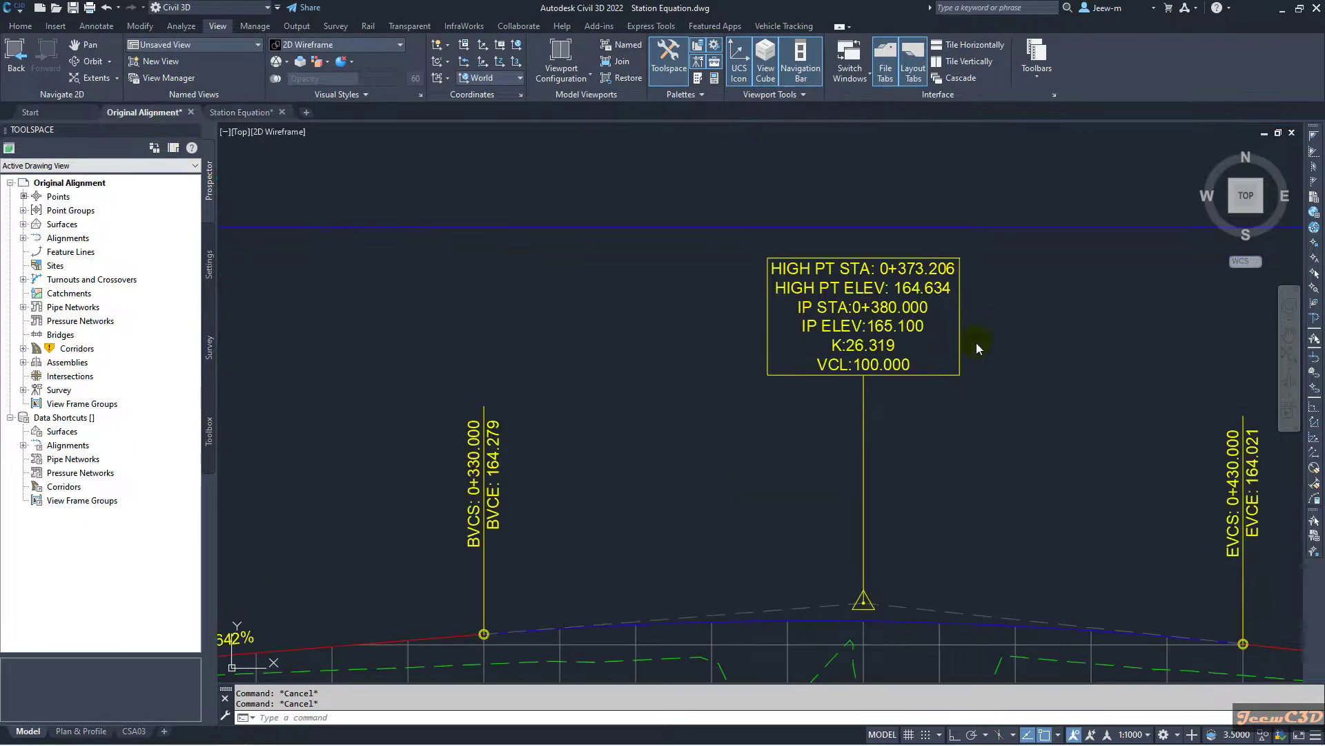
{"action": "scroll", "coordinate": [613, 436], "scroll_direction": "down", "scroll_amount": 2}
{"action": "scroll", "coordinate": [606, 447], "scroll_direction": "up", "scroll_amount": 6}
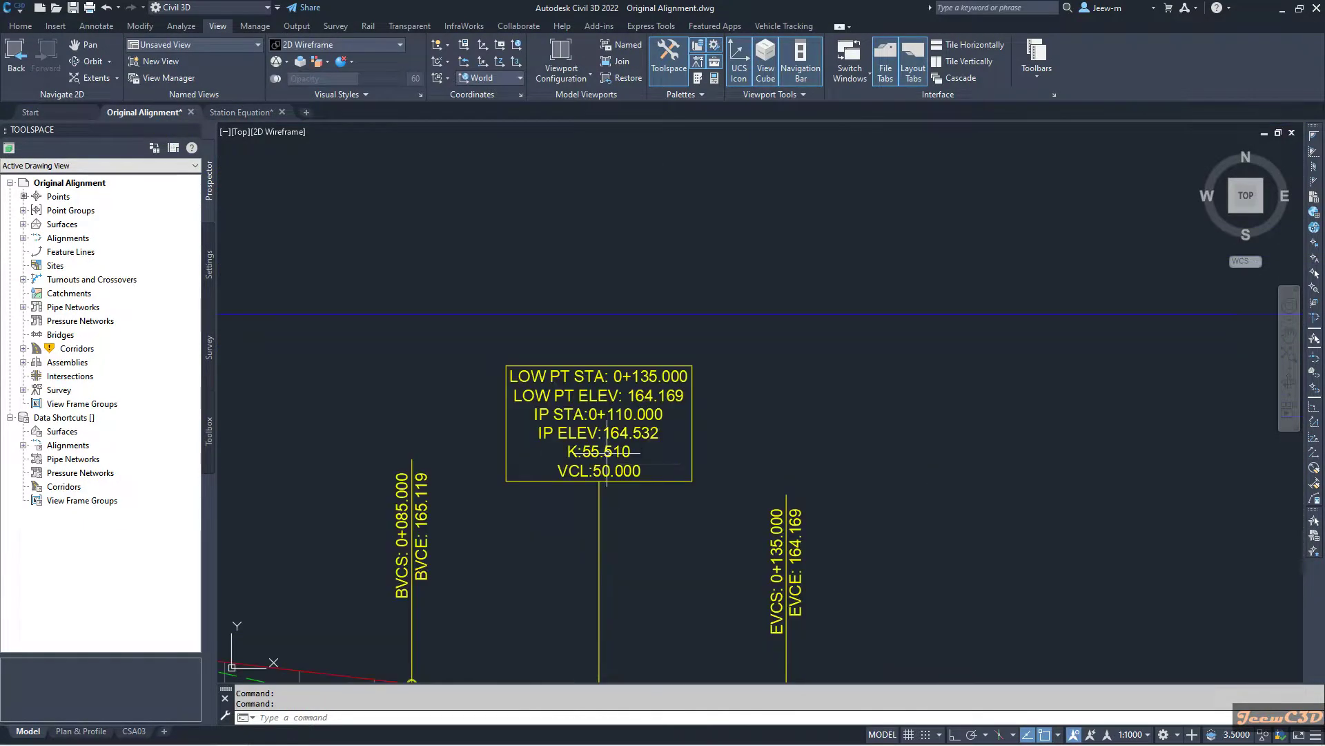
{"action": "scroll", "coordinate": [642, 413], "scroll_direction": "down", "scroll_amount": 4}
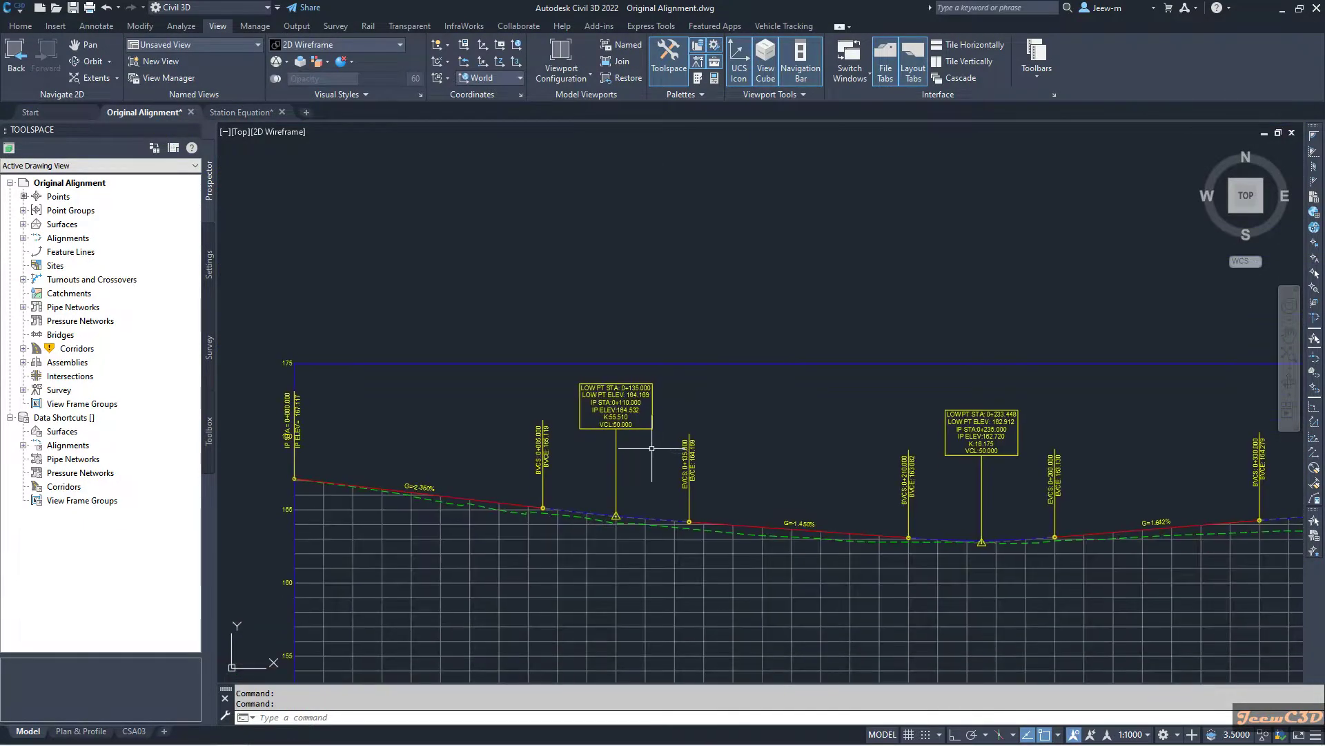
{"action": "left_click", "coordinate": [241, 112]}
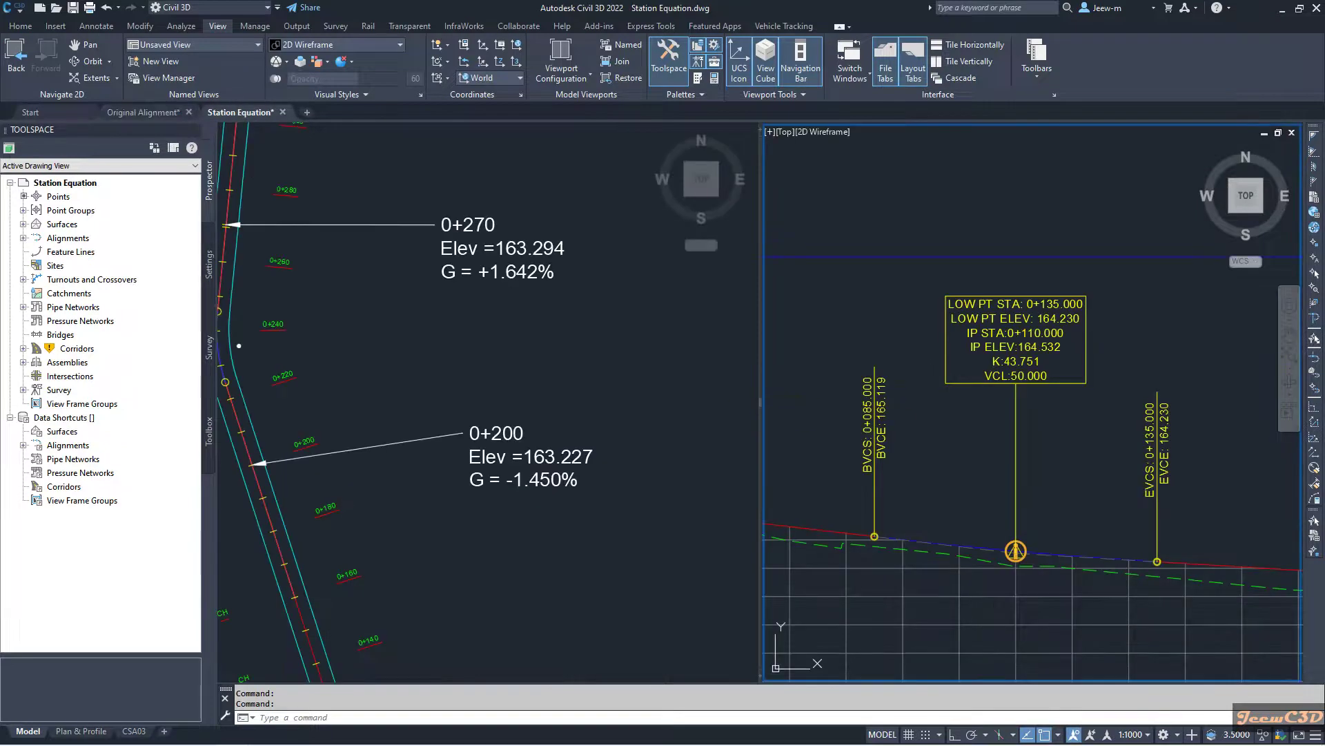
{"action": "scroll", "coordinate": [891, 417], "scroll_direction": "up", "scroll_amount": 6}
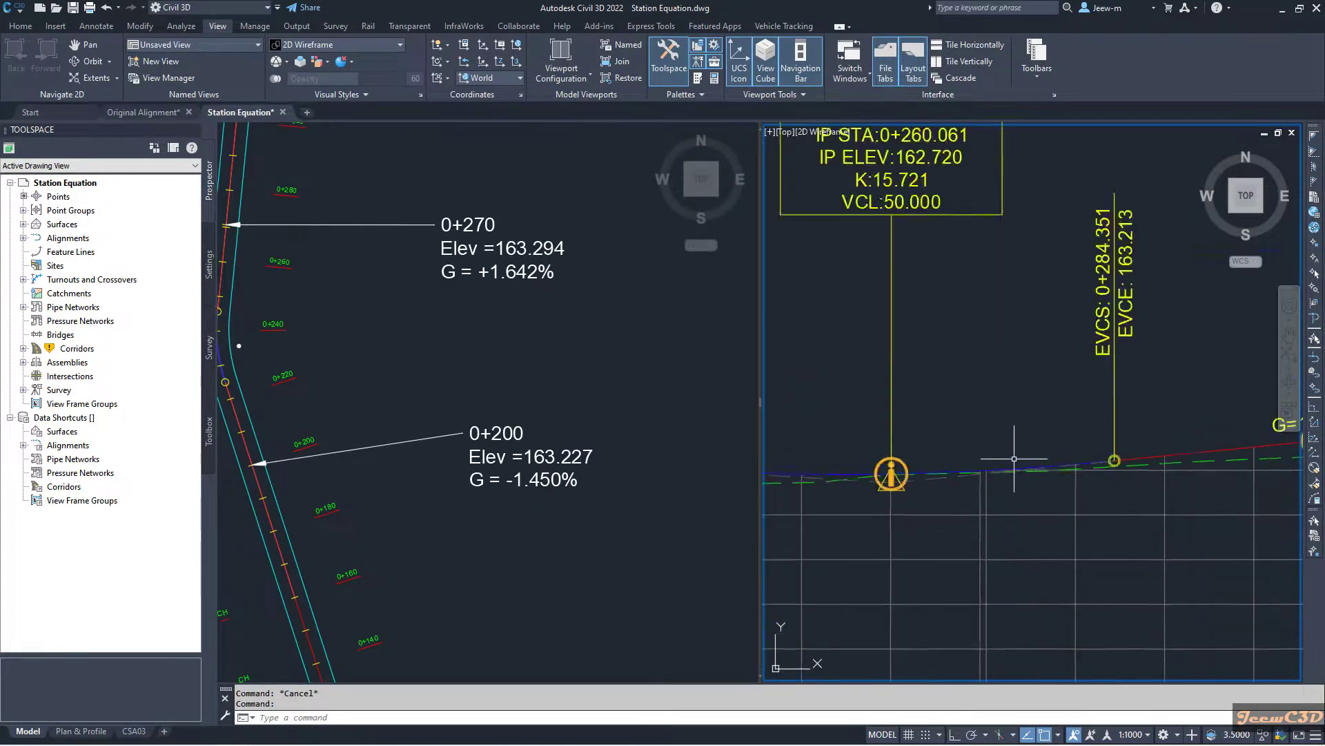
{"action": "scroll", "coordinate": [959, 469], "scroll_direction": "down", "scroll_amount": 3}
{"action": "scroll", "coordinate": [906, 424], "scroll_direction": "up", "scroll_amount": 4}
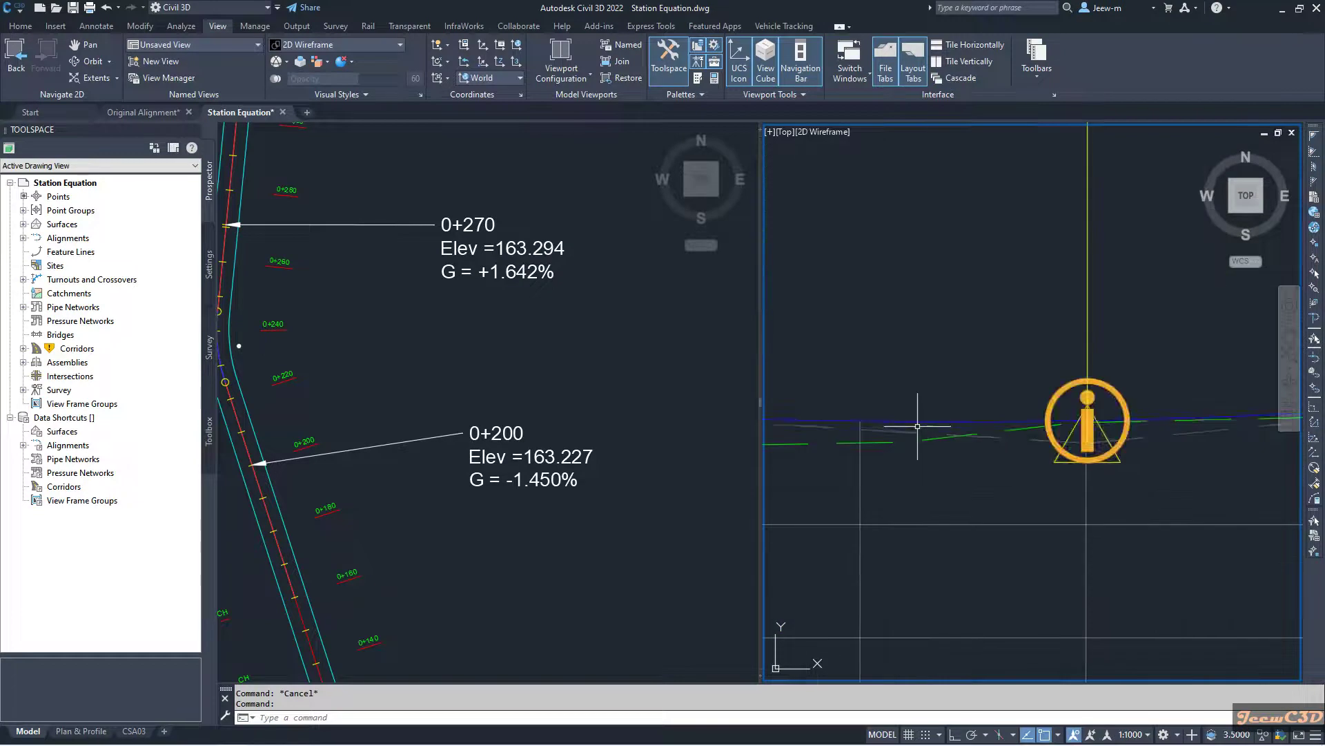
Delete the sag vertical curve near 0+260 from the FG Profile with the profile layout tools
{"action": "left_click", "coordinate": [927, 419]}
{"action": "left_click", "coordinate": [933, 417]}
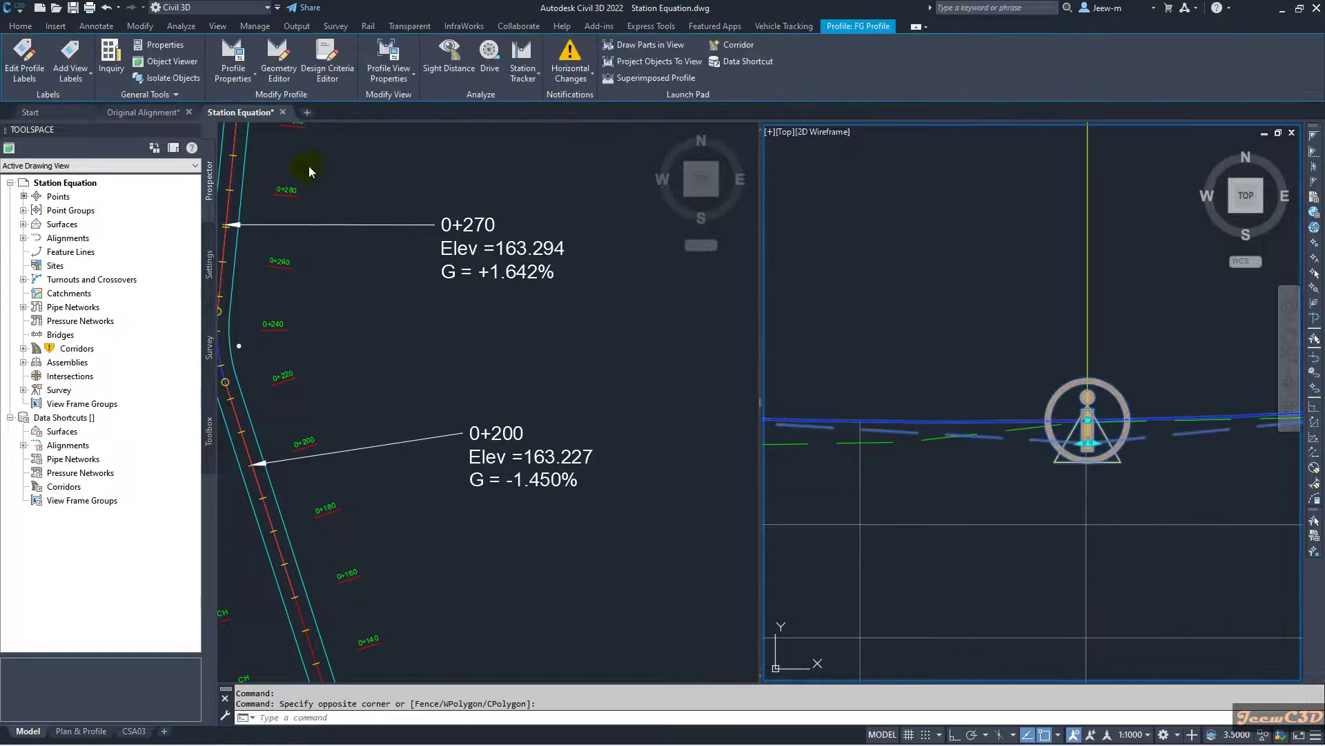
{"action": "left_click", "coordinate": [275, 78]}
{"action": "left_click", "coordinate": [319, 30]}
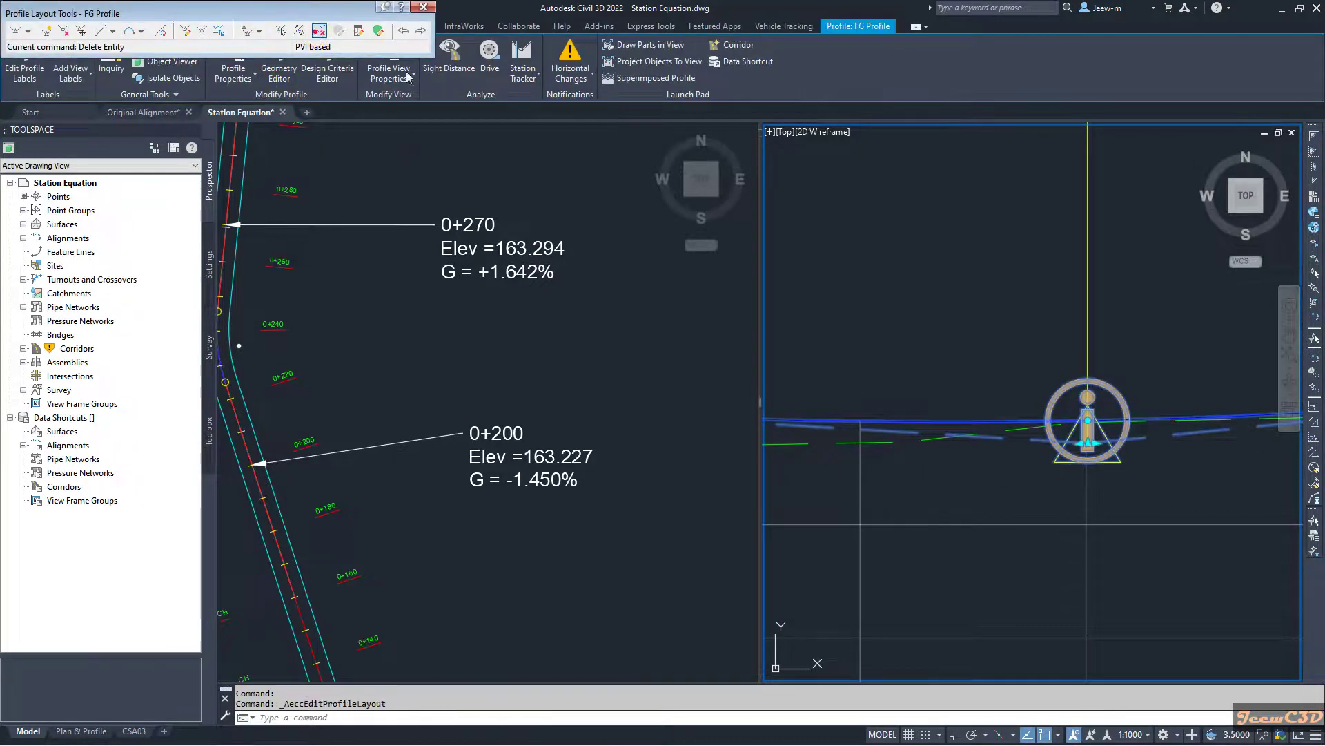
{"action": "left_click", "coordinate": [990, 423]}
{"action": "scroll", "coordinate": [990, 423], "scroll_direction": "down", "scroll_amount": 3}
{"action": "left_click", "coordinate": [978, 380]}
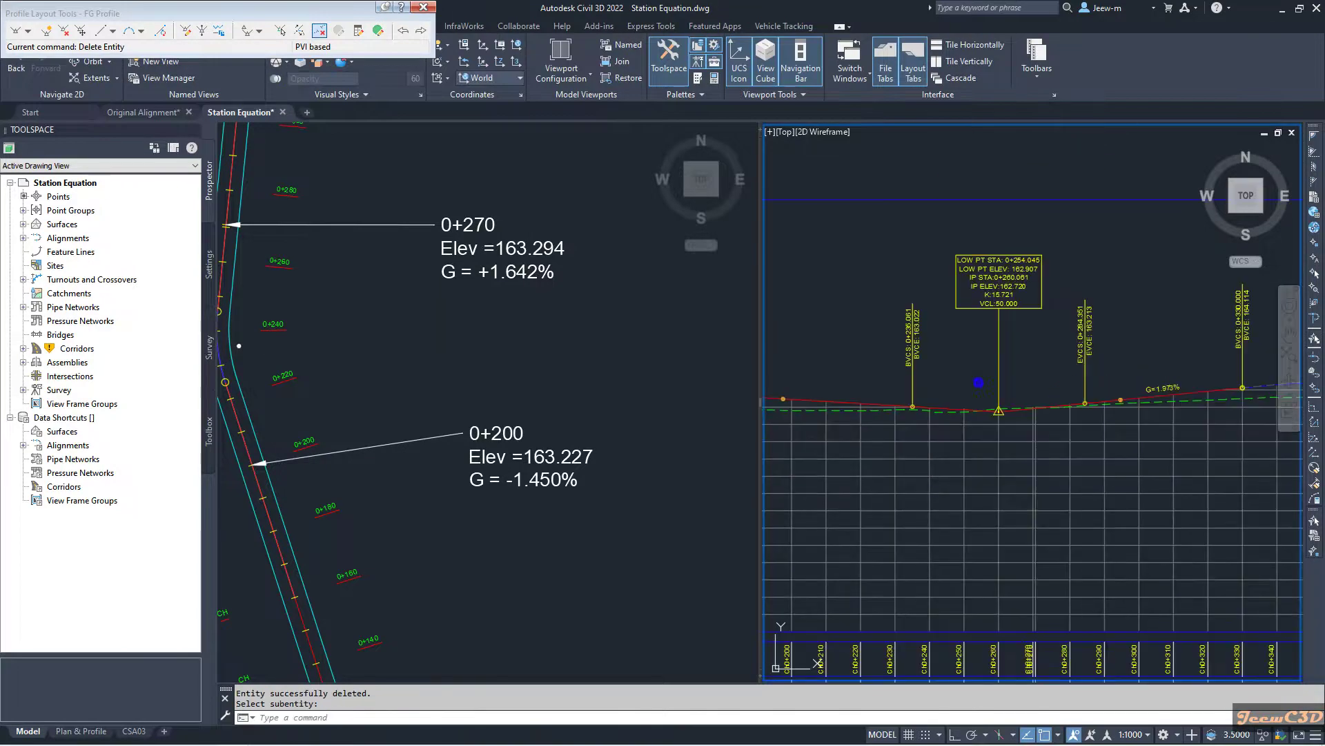
{"action": "middle_click_drag", "start_coordinate": [978, 380], "coordinate": [1022, 370]}
{"action": "scroll", "coordinate": [1023, 370], "scroll_direction": "up", "scroll_amount": 2}
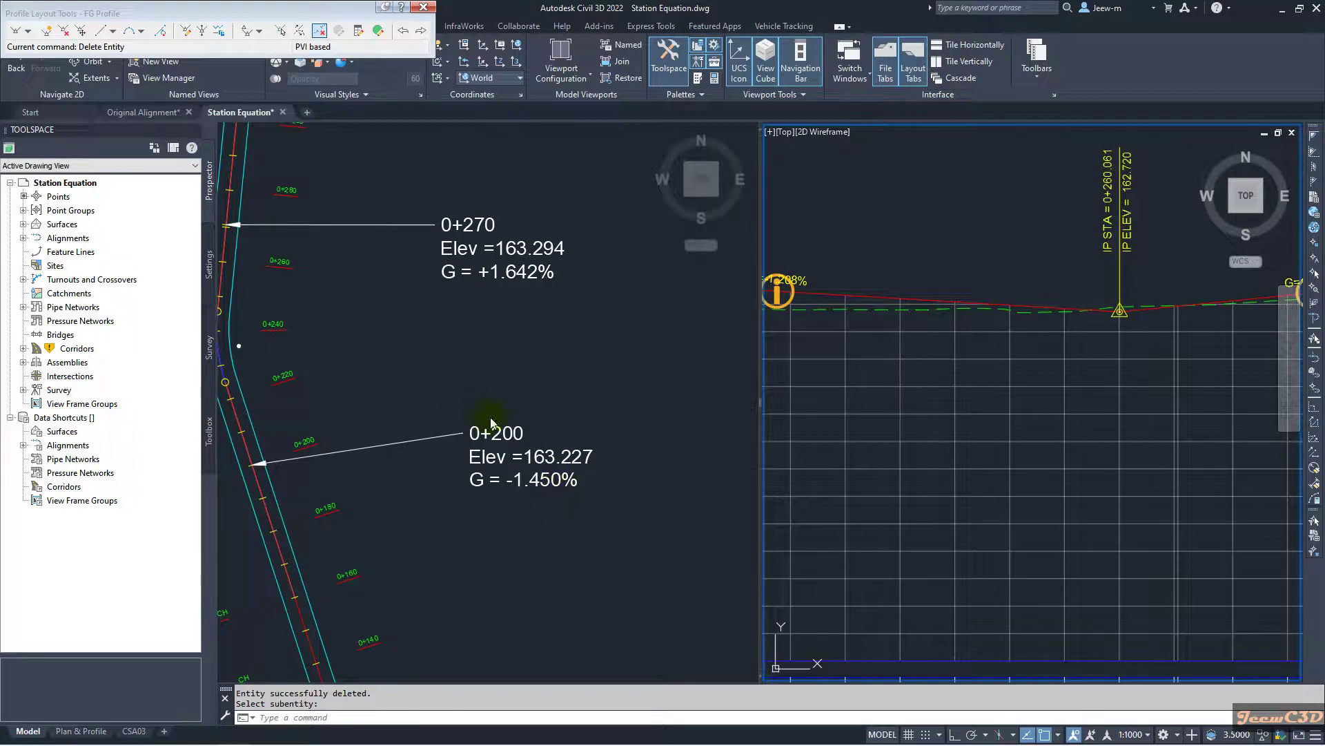
Insert a new PVI on the FG Profile's downhill tangent at station 0+200
{"action": "left_click", "coordinate": [46, 32]}
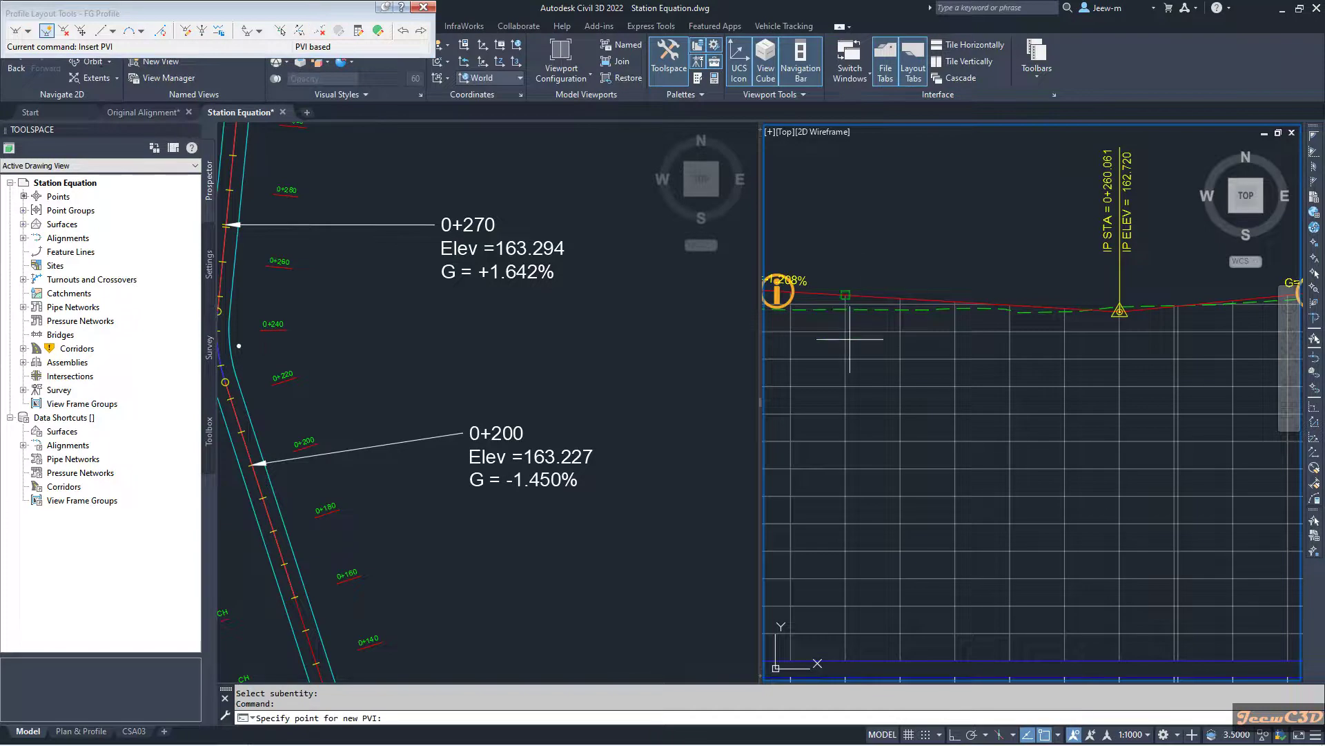
{"action": "scroll", "coordinate": [851, 325], "scroll_direction": "down", "scroll_amount": 2}
{"action": "scroll", "coordinate": [957, 567], "scroll_direction": "up", "scroll_amount": 2}
{"action": "middle_click_drag", "start_coordinate": [957, 567], "coordinate": [980, 334]}
{"action": "scroll", "coordinate": [979, 334], "scroll_direction": "up", "scroll_amount": 3}
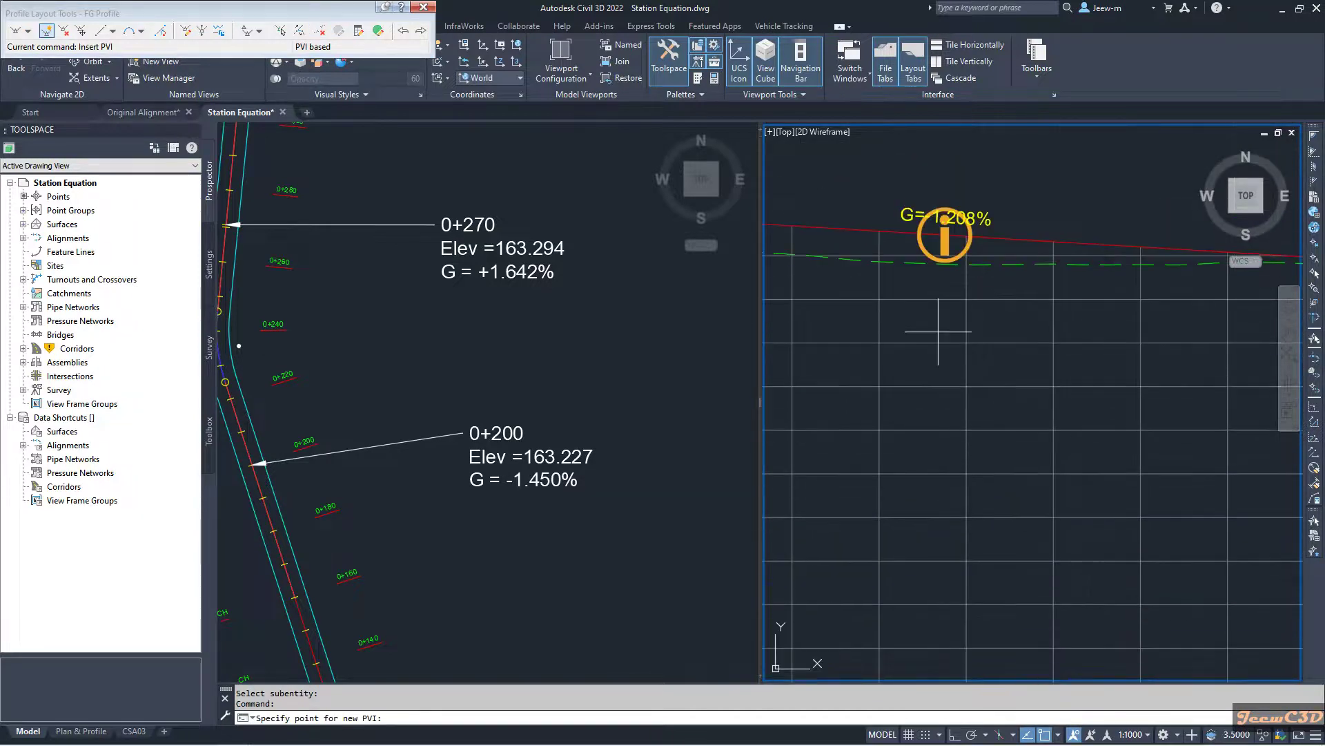
{"action": "left_click", "coordinate": [989, 248]}
Insert another PVI on the FG Profile's uphill tangent at station 0+270 and finish inserting PVIs
{"action": "scroll", "coordinate": [988, 248], "scroll_direction": "down", "scroll_amount": 4}
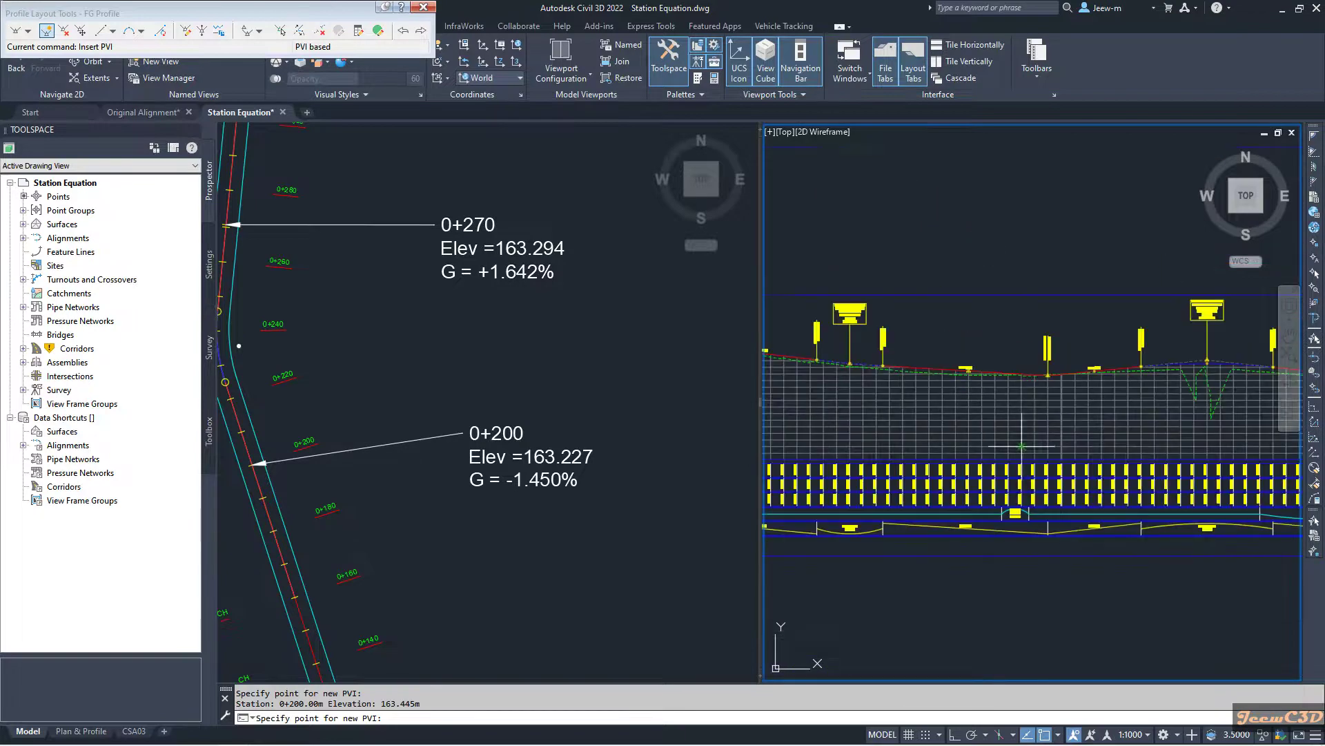
{"action": "scroll", "coordinate": [1128, 473], "scroll_direction": "up", "scroll_amount": 3}
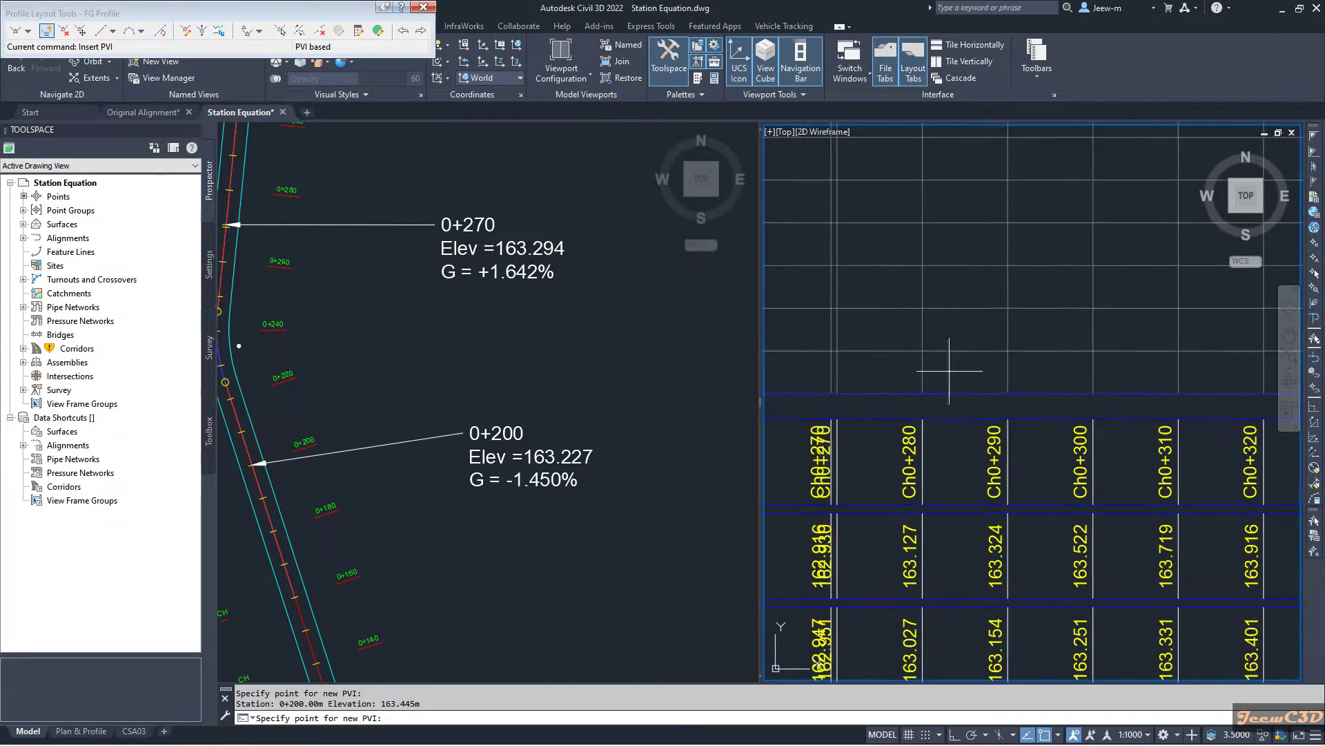
{"action": "scroll", "coordinate": [979, 437], "scroll_direction": "up", "scroll_amount": 4}
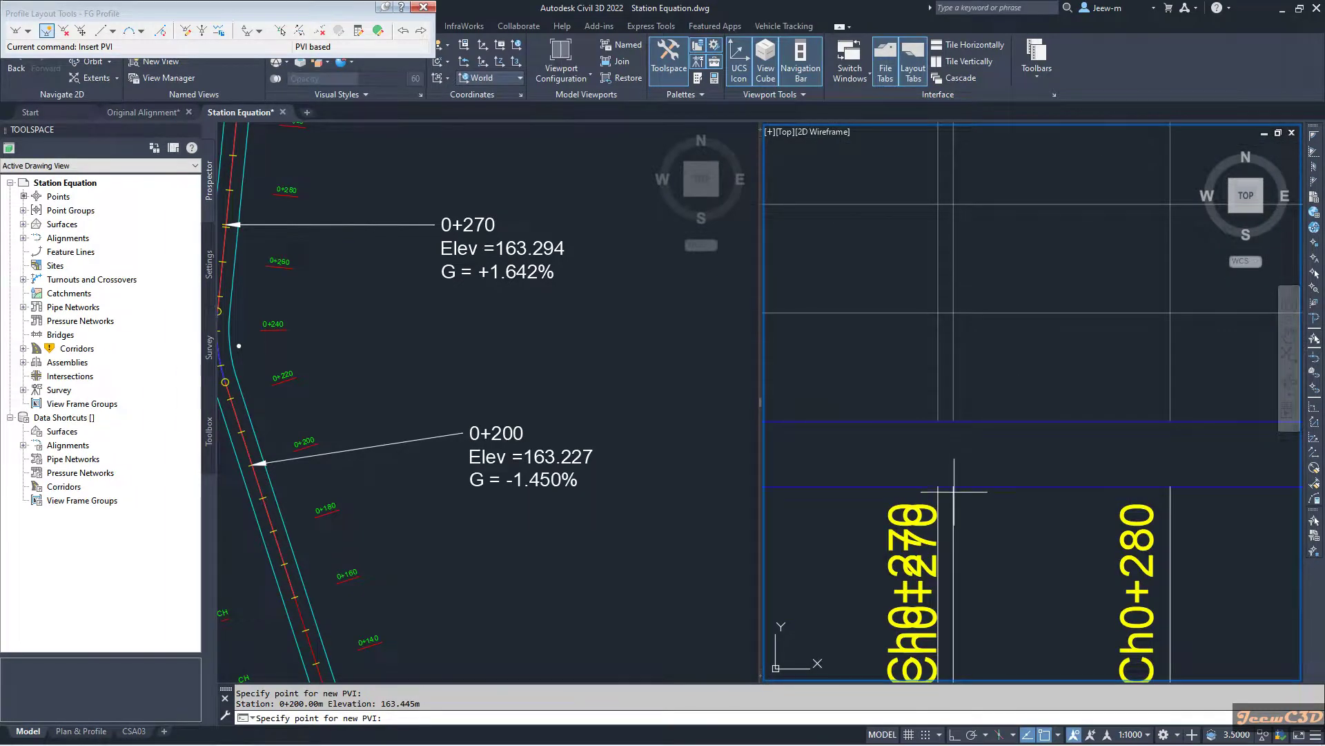
{"action": "scroll", "coordinate": [959, 465], "scroll_direction": "down", "scroll_amount": 5}
{"action": "scroll", "coordinate": [967, 414], "scroll_direction": "up", "scroll_amount": 6}
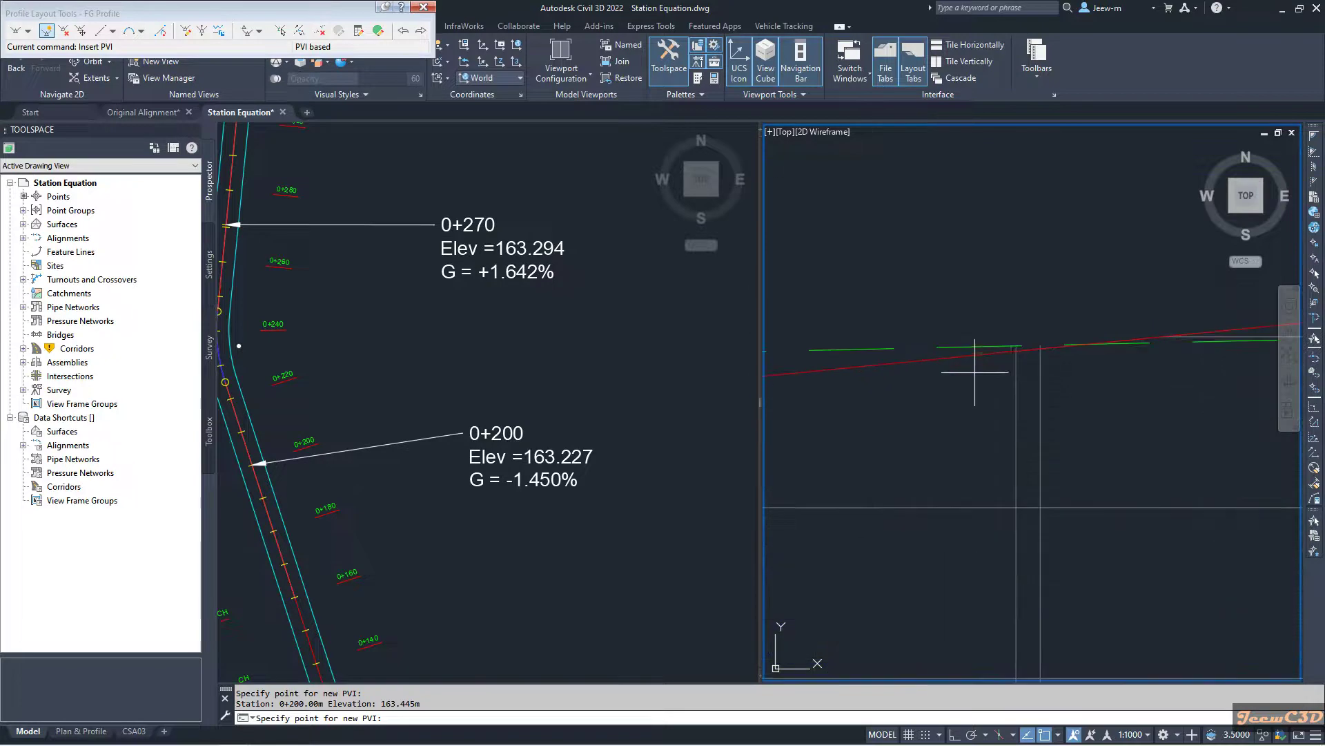
{"action": "scroll", "coordinate": [1042, 337], "scroll_direction": "up", "scroll_amount": 2}
{"action": "left_click", "coordinate": [1053, 322]}
{"action": "scroll", "coordinate": [1063, 318], "scroll_direction": "down", "scroll_amount": 3}
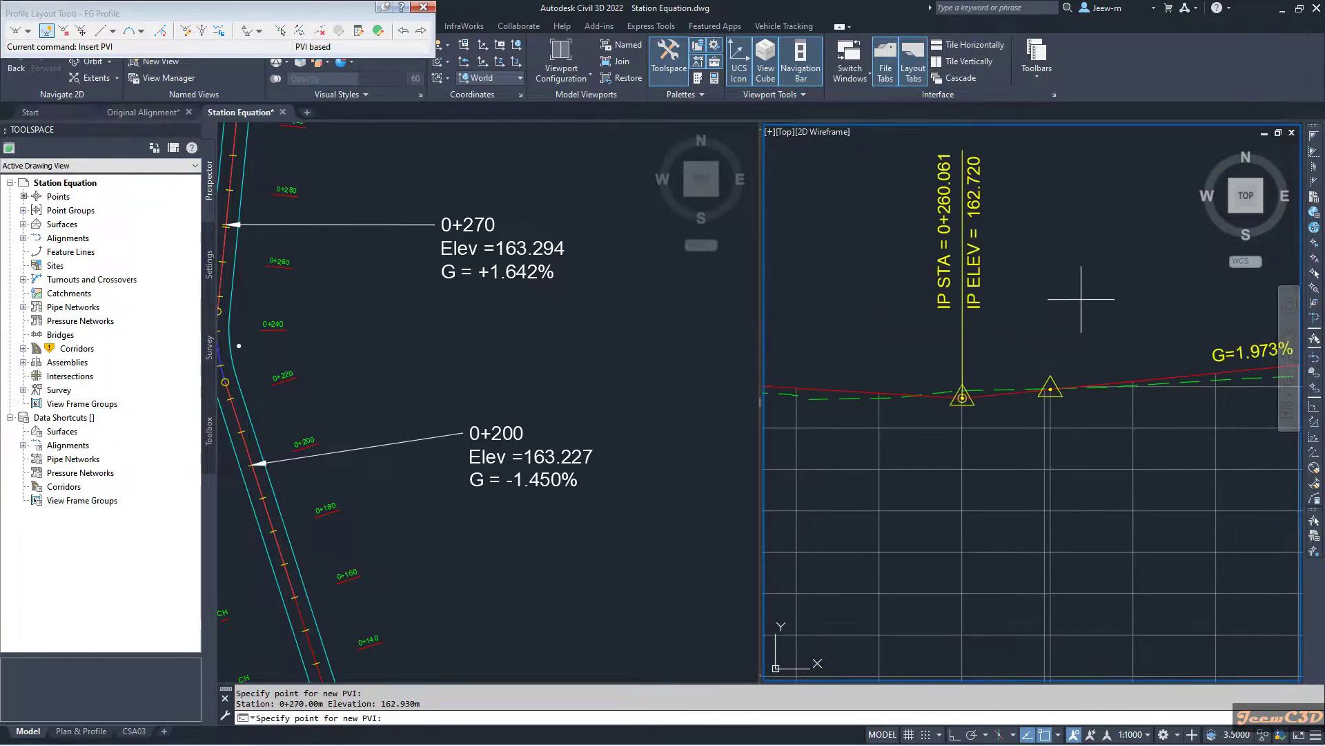
{"action": "key", "text": "Return"}
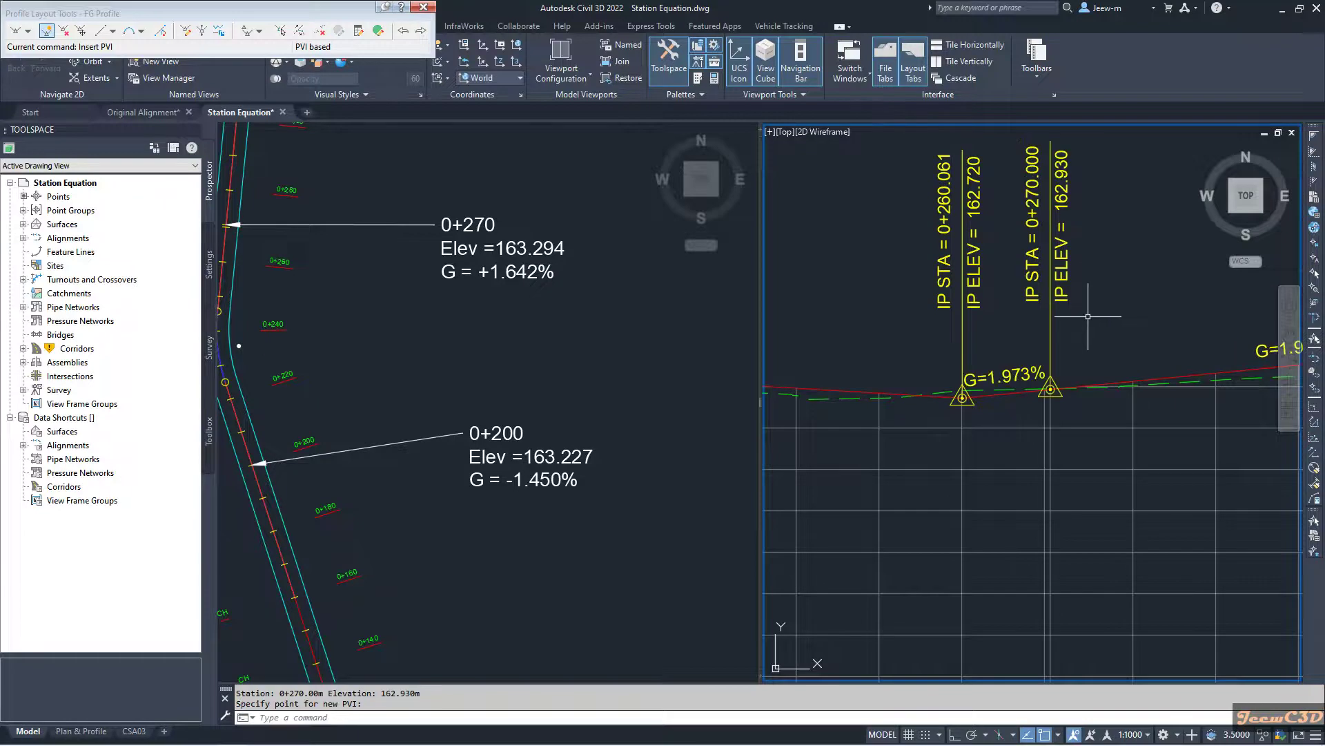
Delete the FG Profile tangents on both sides of the 0+260 PVI, between stations 0+200 and 0+270
{"action": "scroll", "coordinate": [1015, 414], "scroll_direction": "down", "scroll_amount": 3}
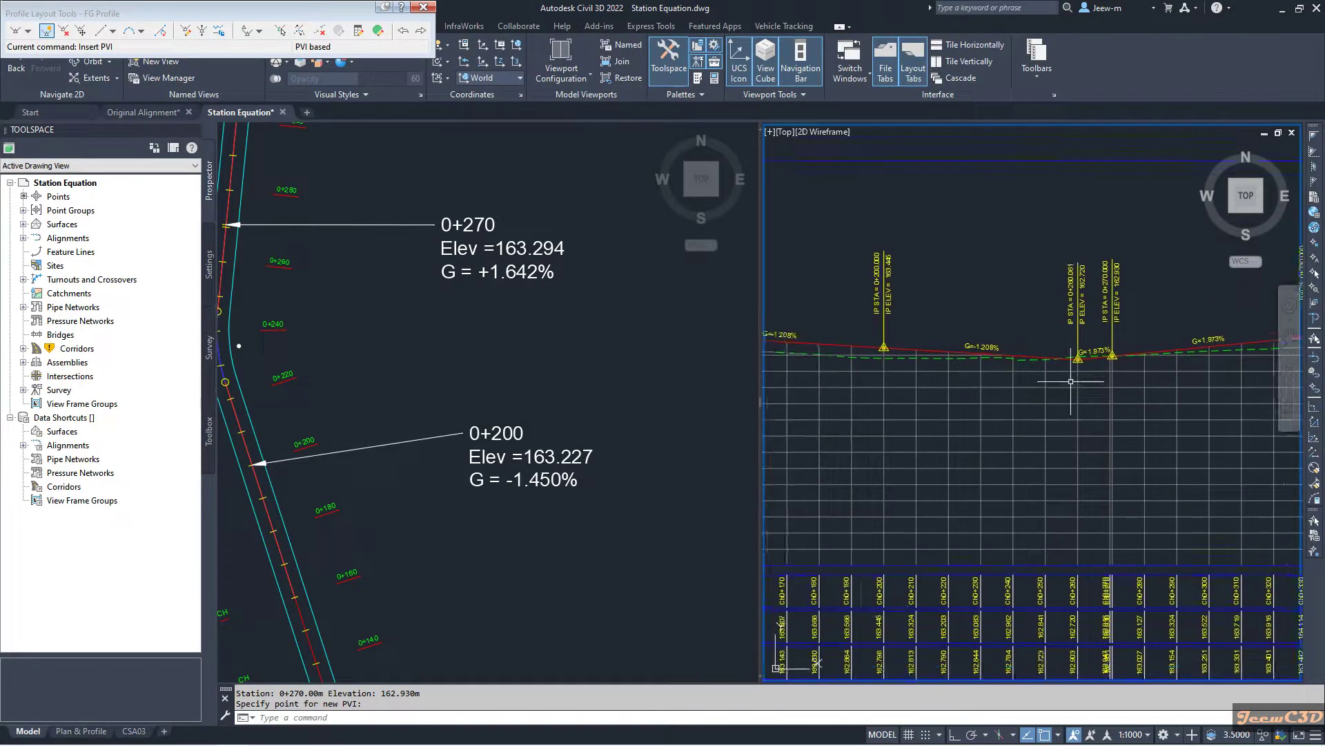
{"action": "scroll", "coordinate": [1074, 384], "scroll_direction": "up", "scroll_amount": 2}
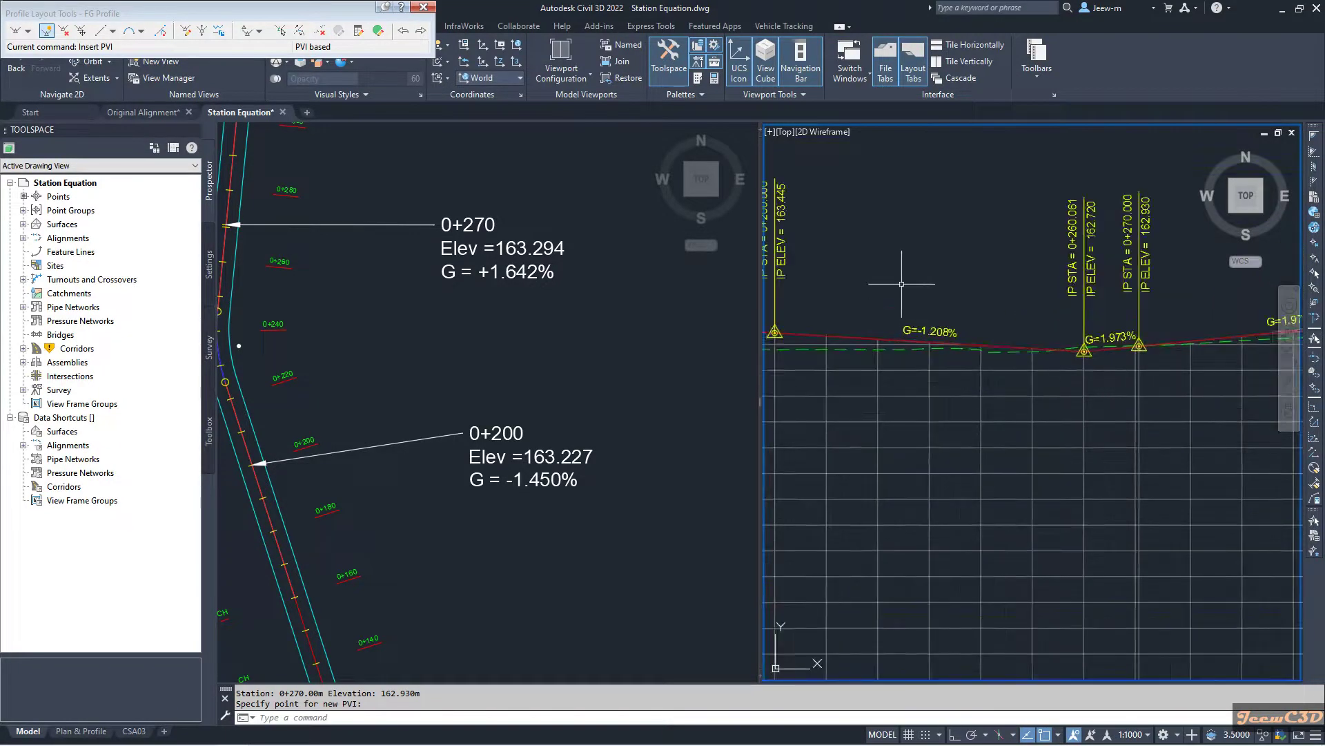
{"action": "middle_click_drag", "start_coordinate": [902, 284], "coordinate": [922, 349]}
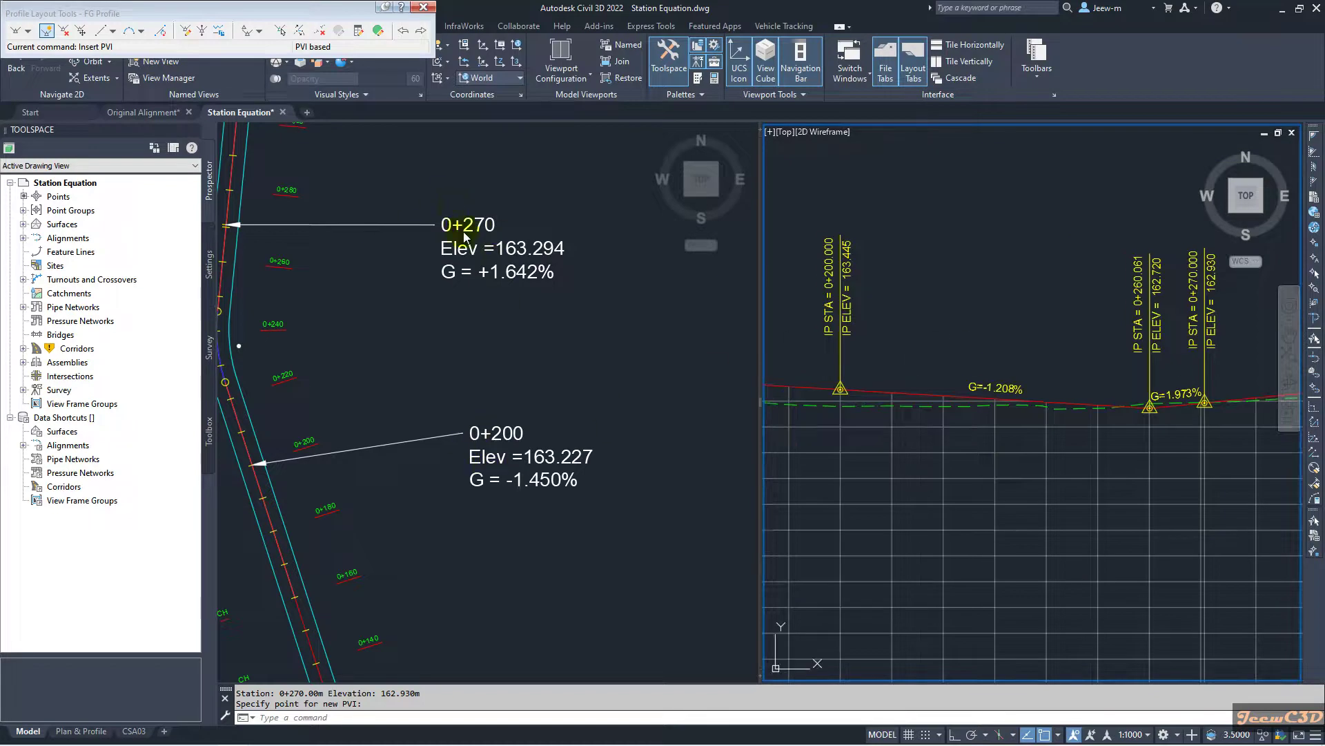
{"action": "left_click", "coordinate": [319, 32]}
{"action": "left_click", "coordinate": [914, 392]}
{"action": "scroll", "coordinate": [1154, 418], "scroll_direction": "up", "scroll_amount": 4}
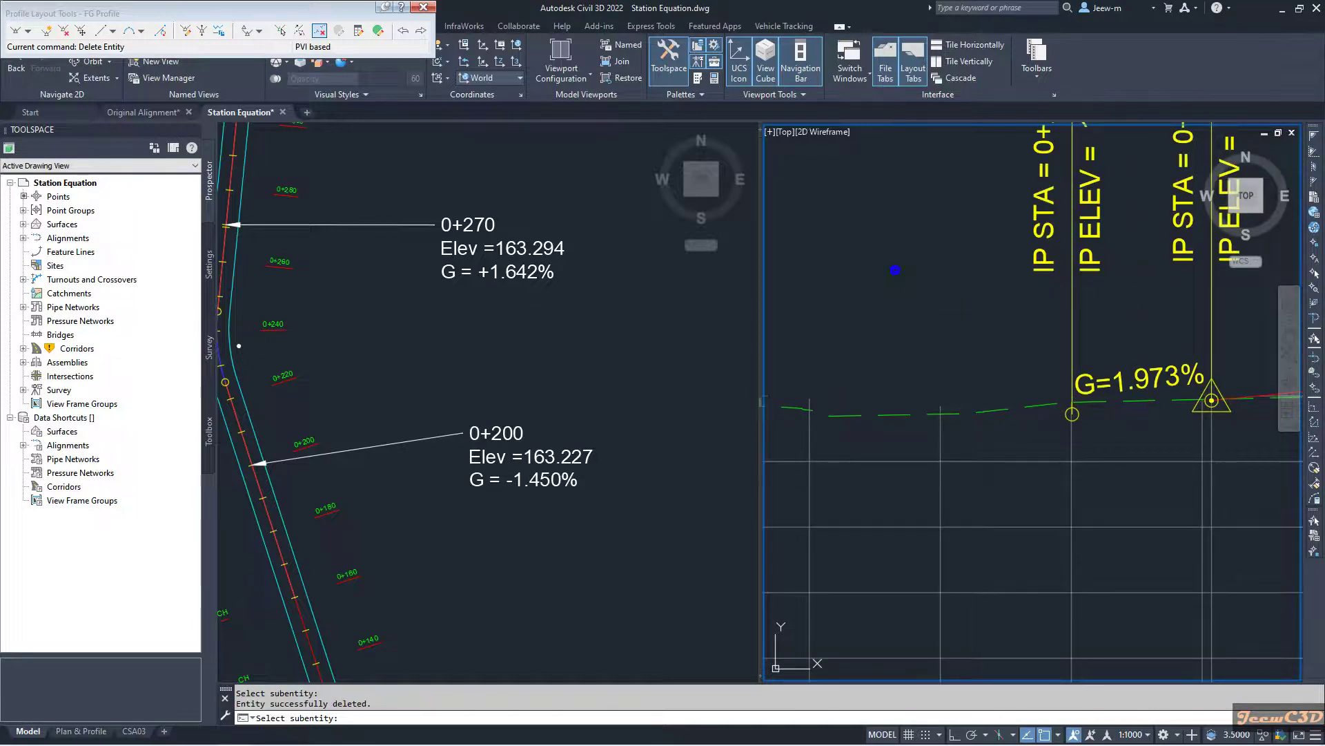
{"action": "key", "text": "Escape"}
Select the PVI at 0+200 for editing and set its PVI elevation to 163.227 m
{"action": "scroll", "coordinate": [911, 296], "scroll_direction": "down", "scroll_amount": 5}
{"action": "middle_click_drag", "start_coordinate": [916, 304], "coordinate": [1113, 310]}
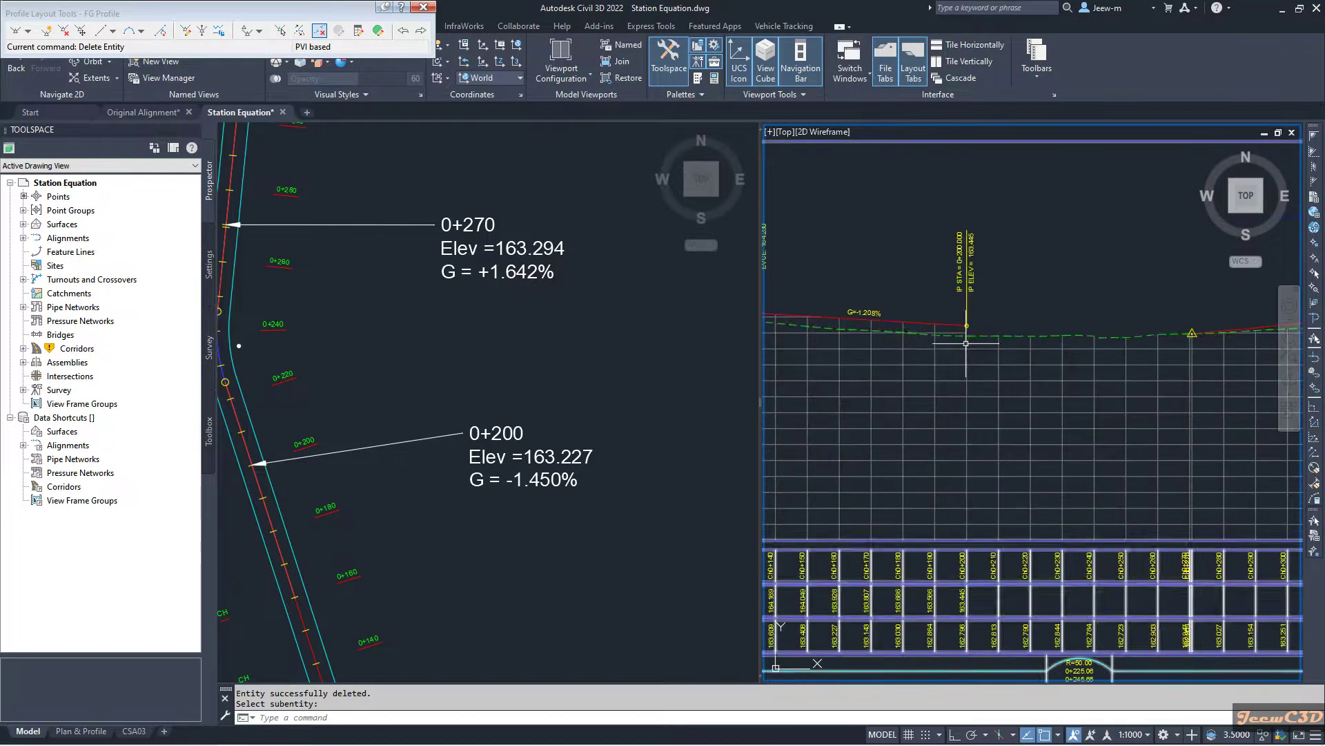
{"action": "left_click", "coordinate": [280, 31]}
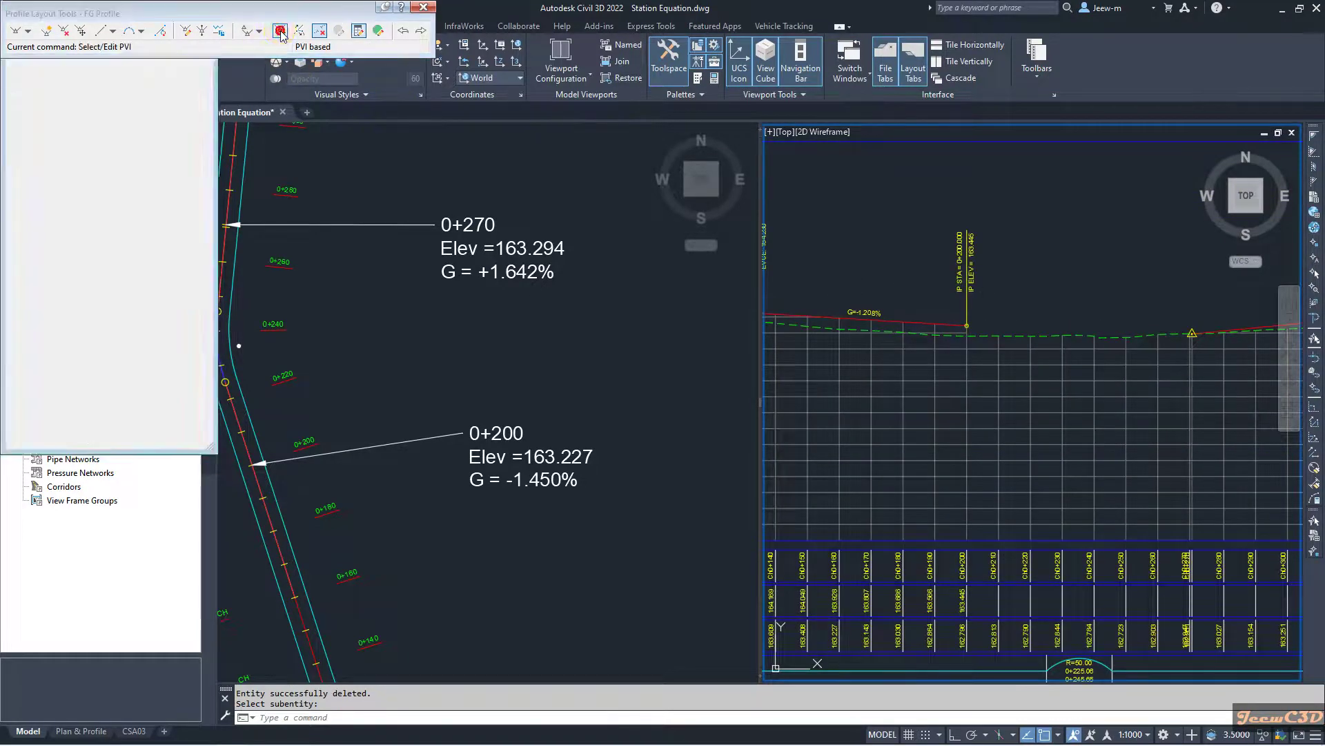
{"action": "scroll", "coordinate": [968, 325], "scroll_direction": "up", "scroll_amount": 5}
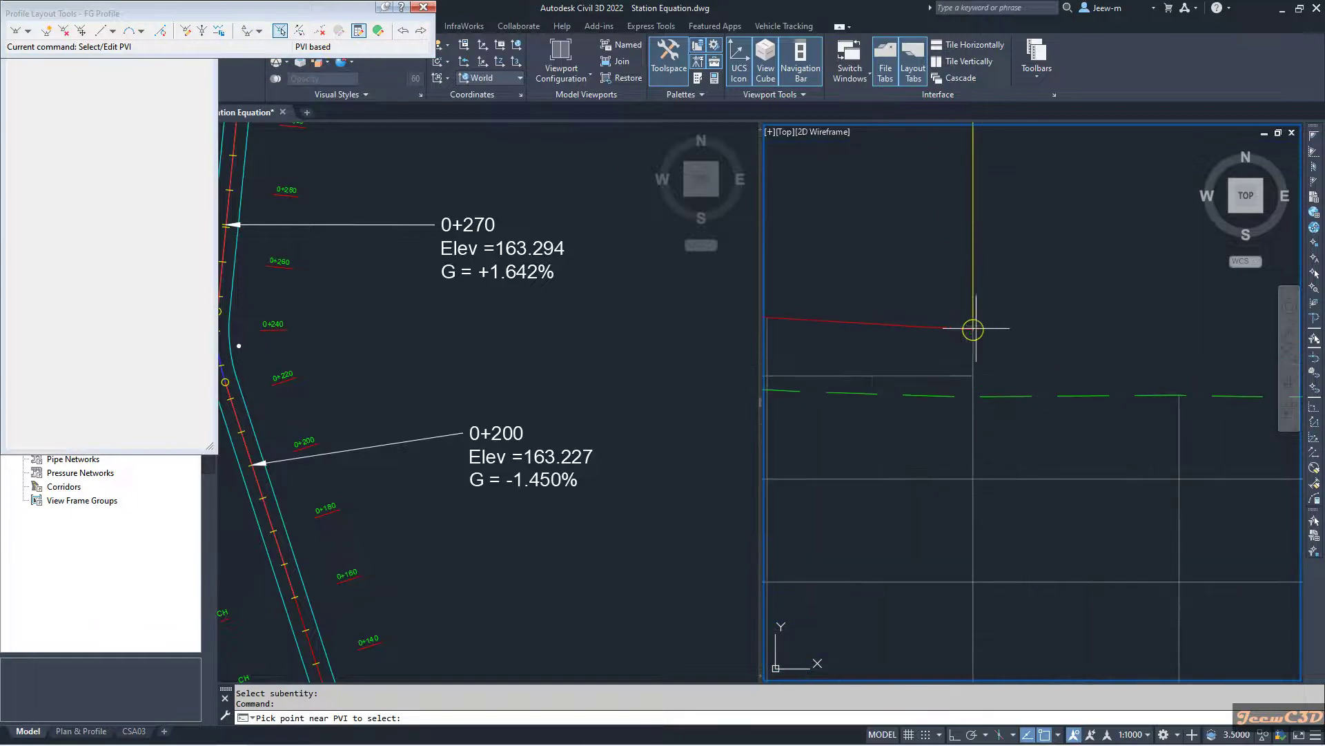
{"action": "left_click", "coordinate": [973, 329]}
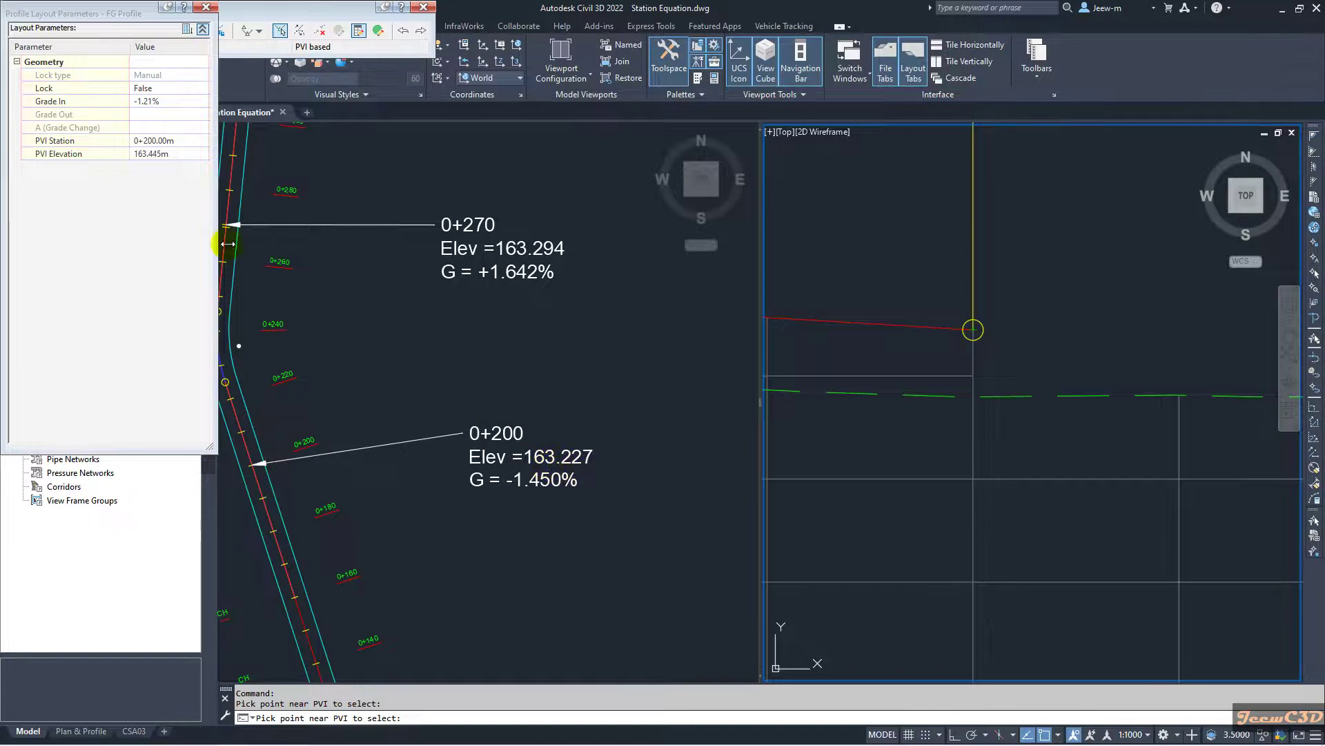
{"action": "left_click", "coordinate": [159, 154]}
{"action": "type", "text": "1"}
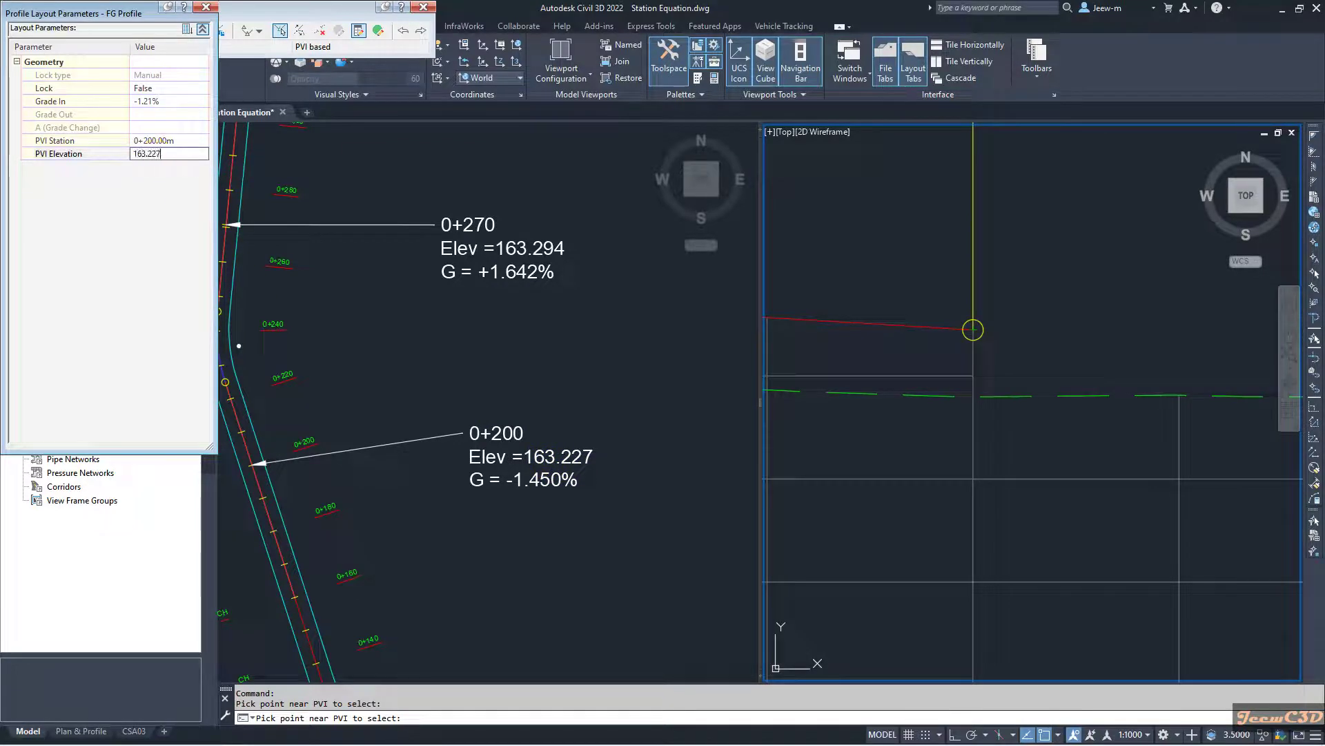
{"action": "key", "text": "Return"}
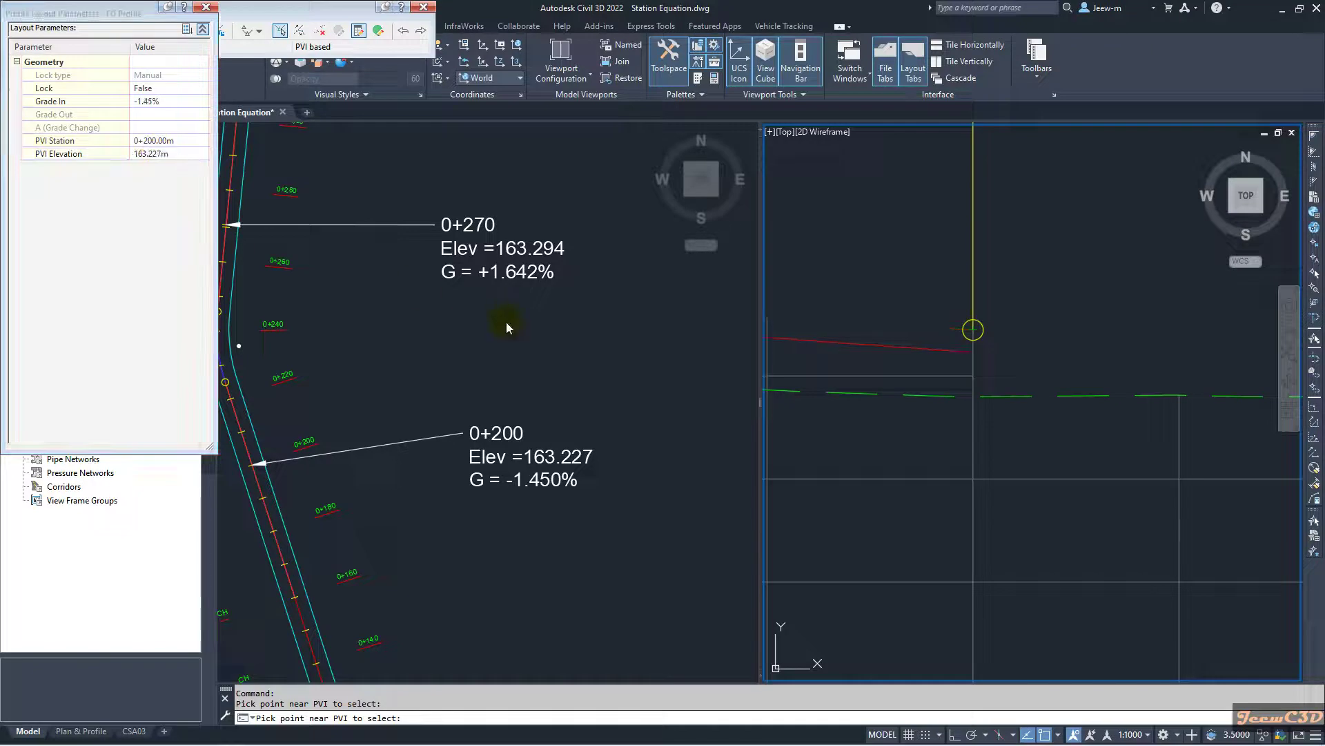
{"action": "key", "text": "Return"}
Close the FG Profile's layout tools
{"action": "scroll", "coordinate": [935, 299], "scroll_direction": "down", "scroll_amount": 8}
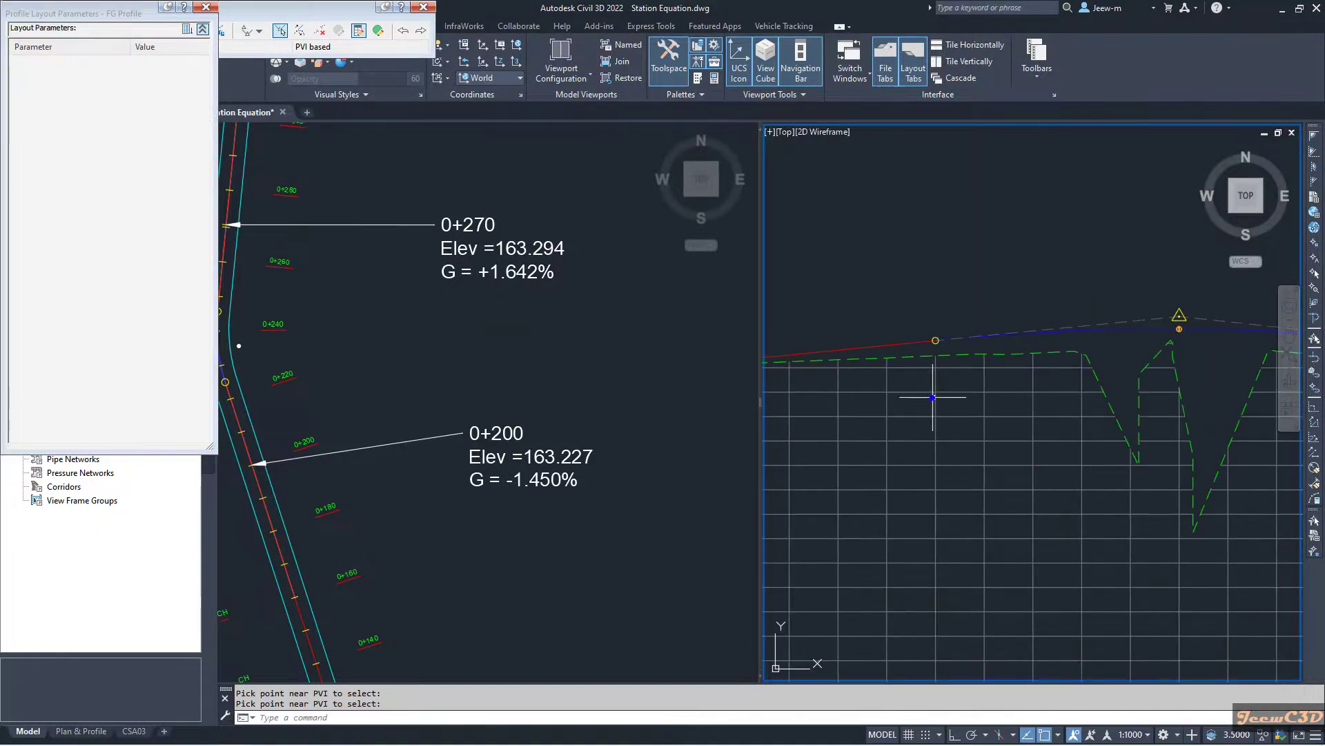
{"action": "scroll", "coordinate": [932, 398], "scroll_direction": "up", "scroll_amount": 4}
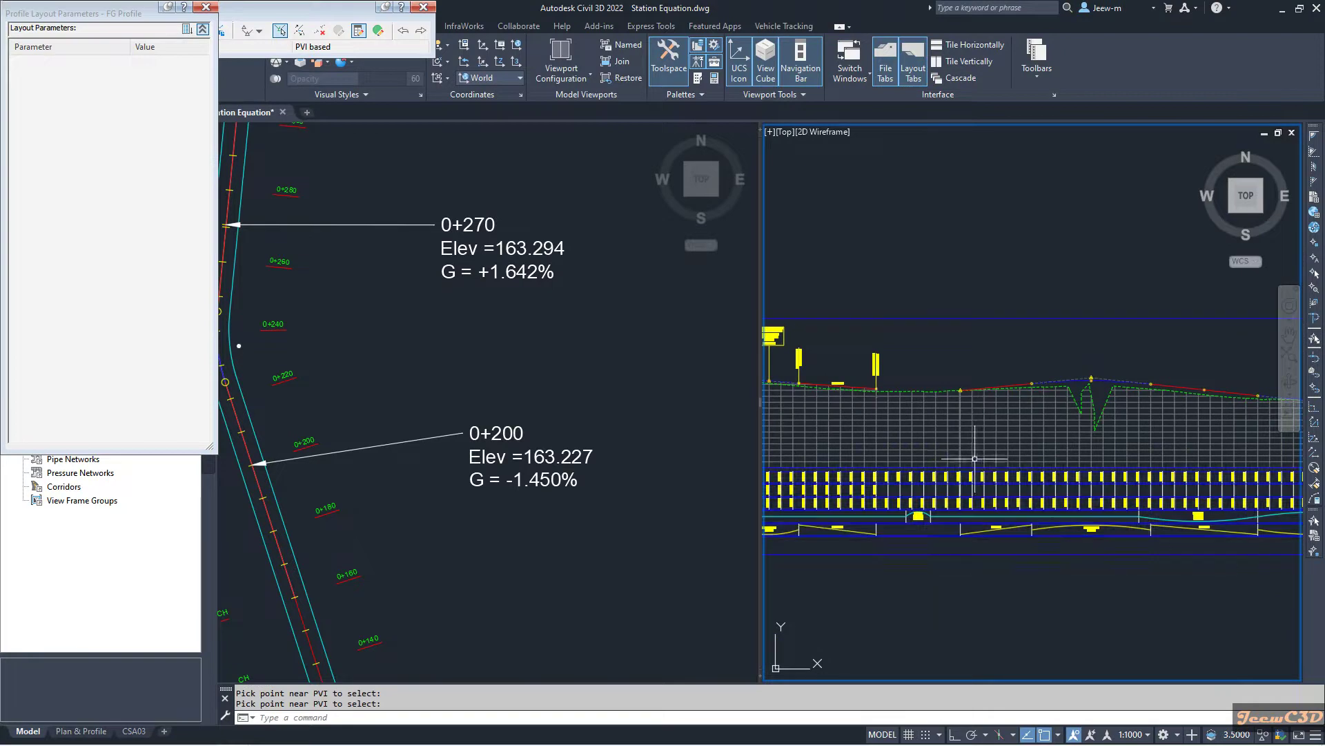
{"action": "scroll", "coordinate": [897, 428], "scroll_direction": "down", "scroll_amount": 3}
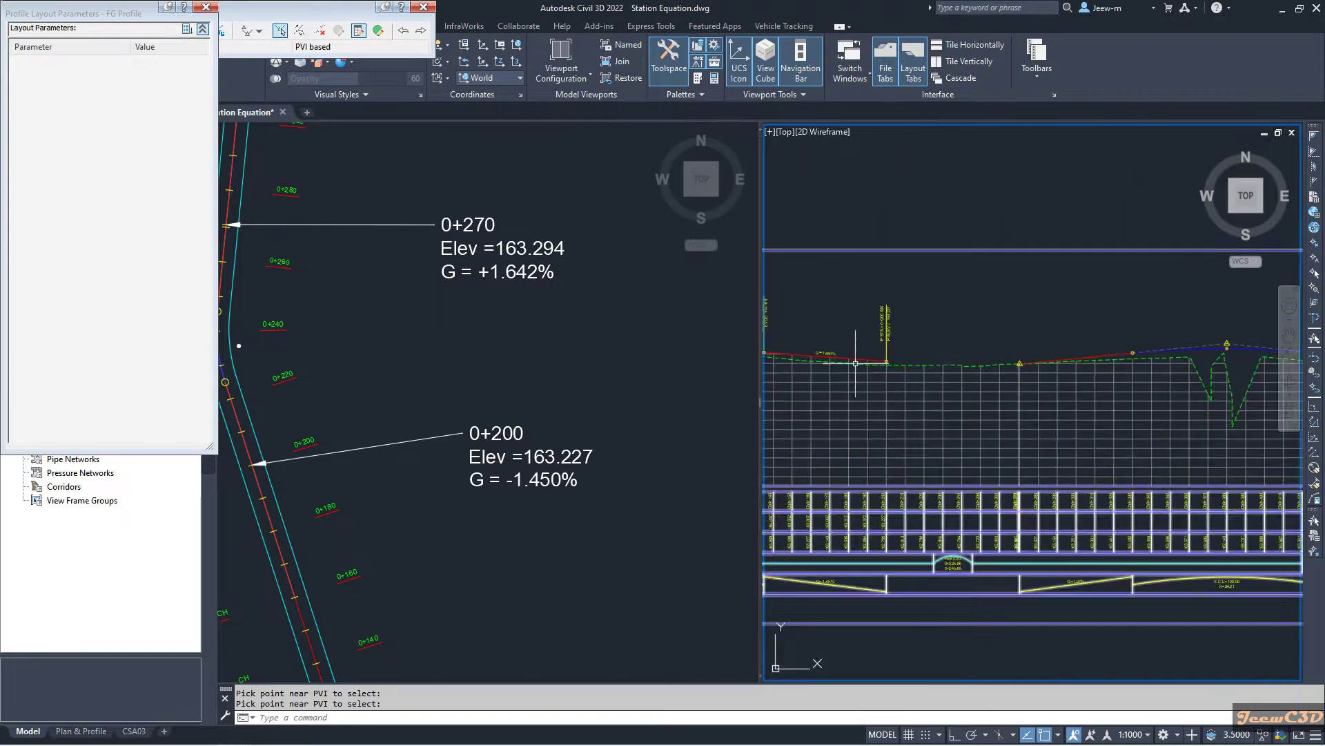
{"action": "scroll", "coordinate": [1011, 371], "scroll_direction": "up", "scroll_amount": 4}
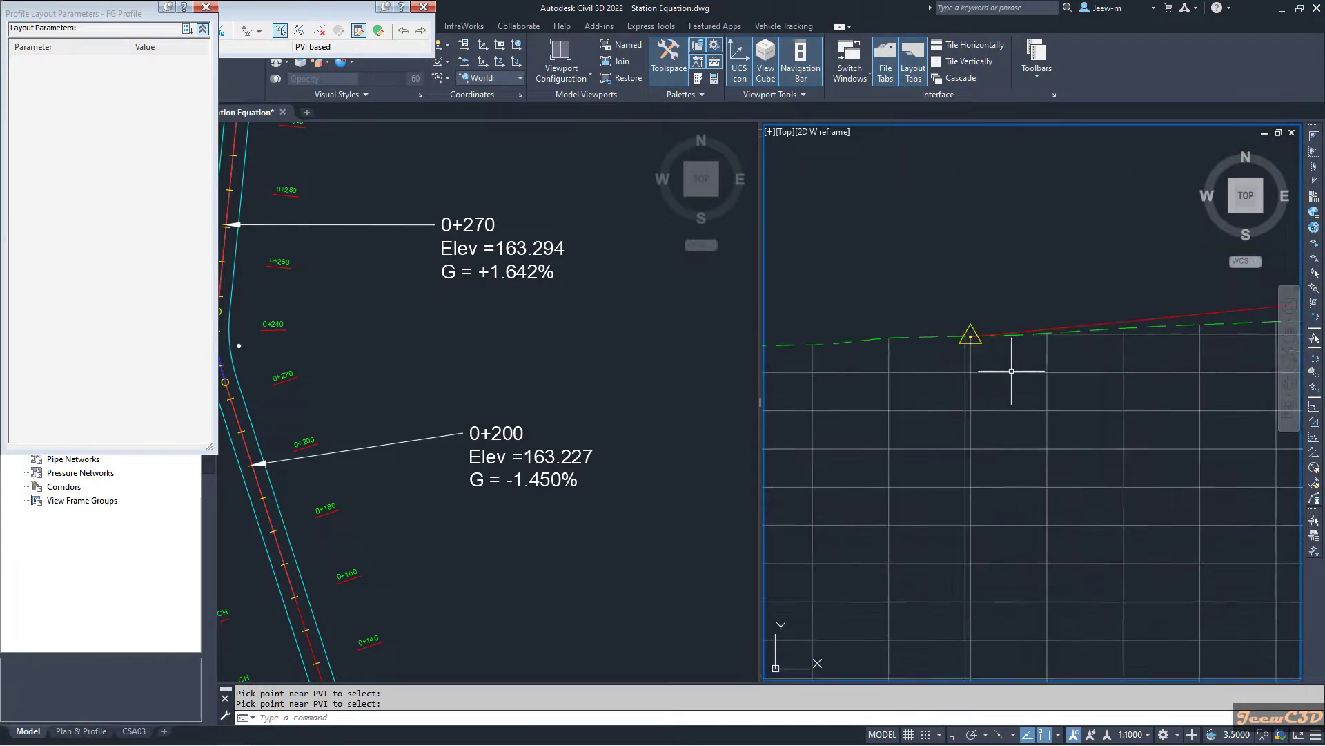
{"action": "key", "text": "Return"}
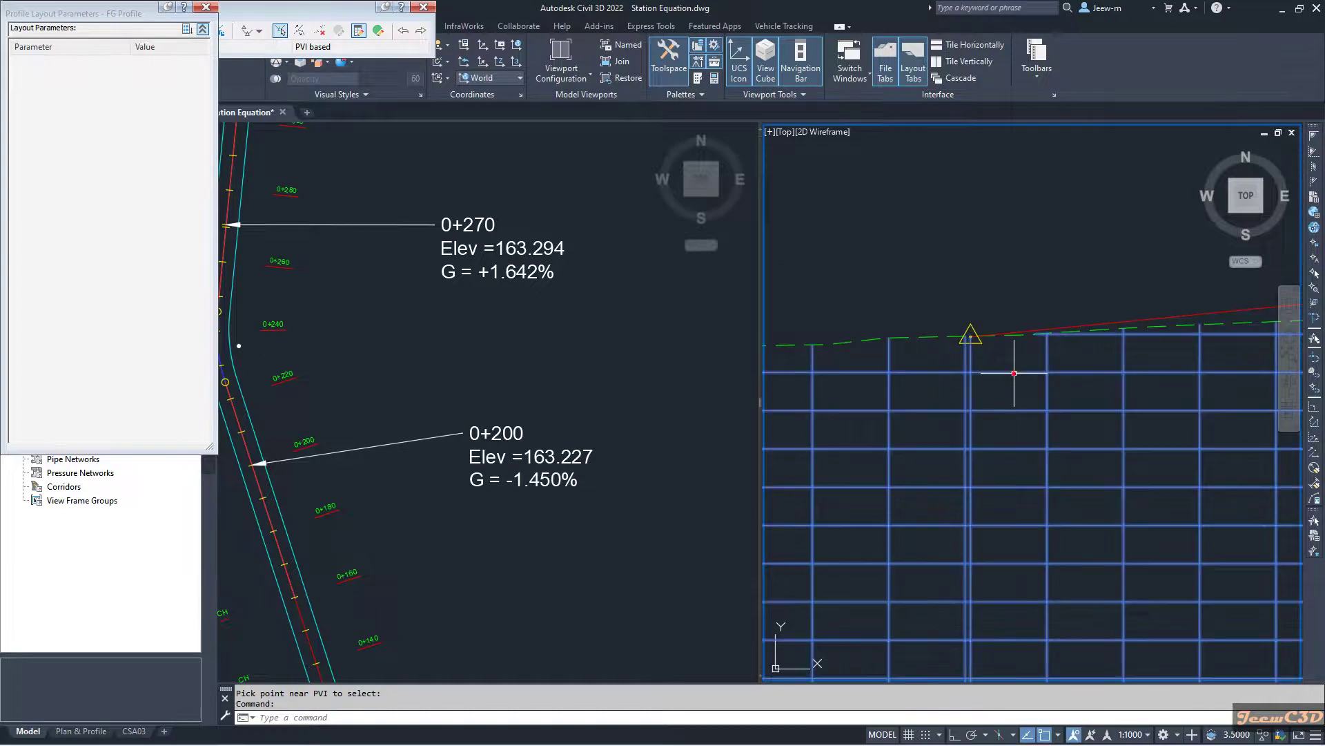
{"action": "left_click", "coordinate": [423, 7]}
Add a Station Elevation label to the profile view at station 0+270 with elevation 163.294
{"action": "left_click", "coordinate": [1009, 410]}
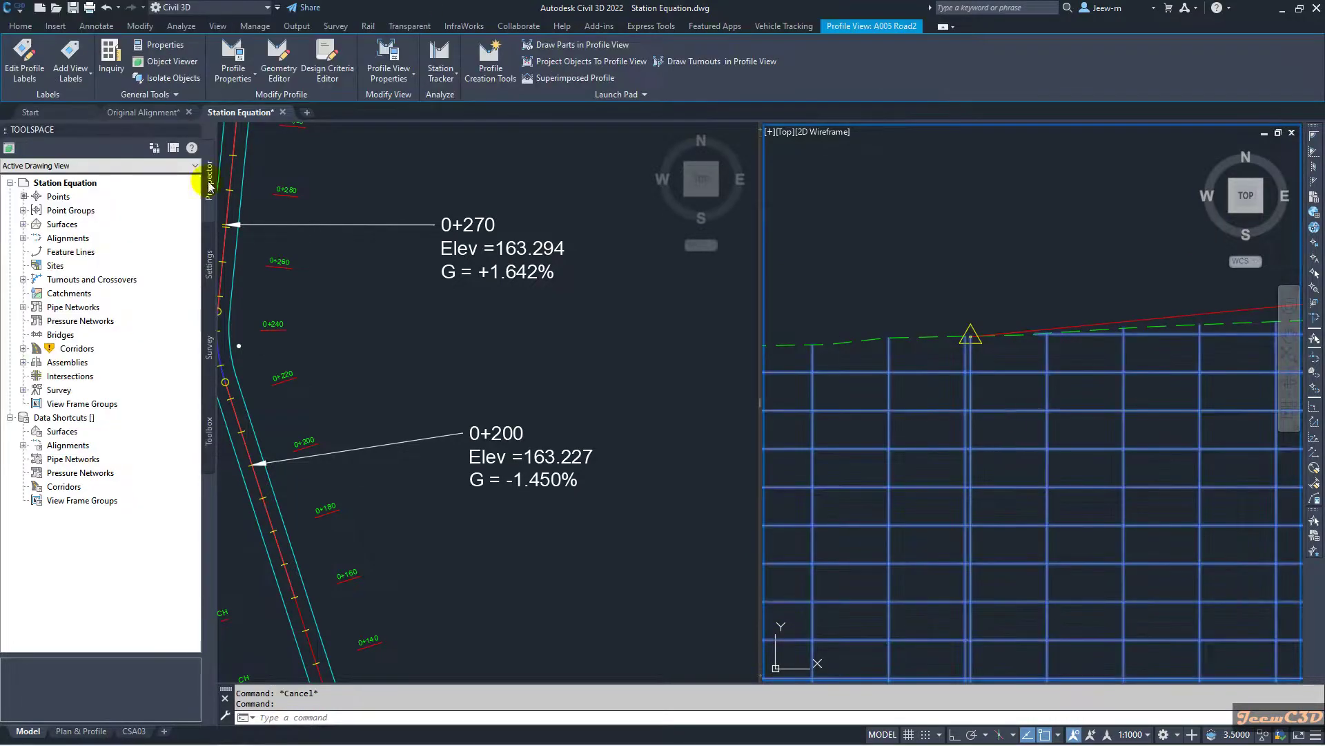
{"action": "left_click", "coordinate": [71, 74]}
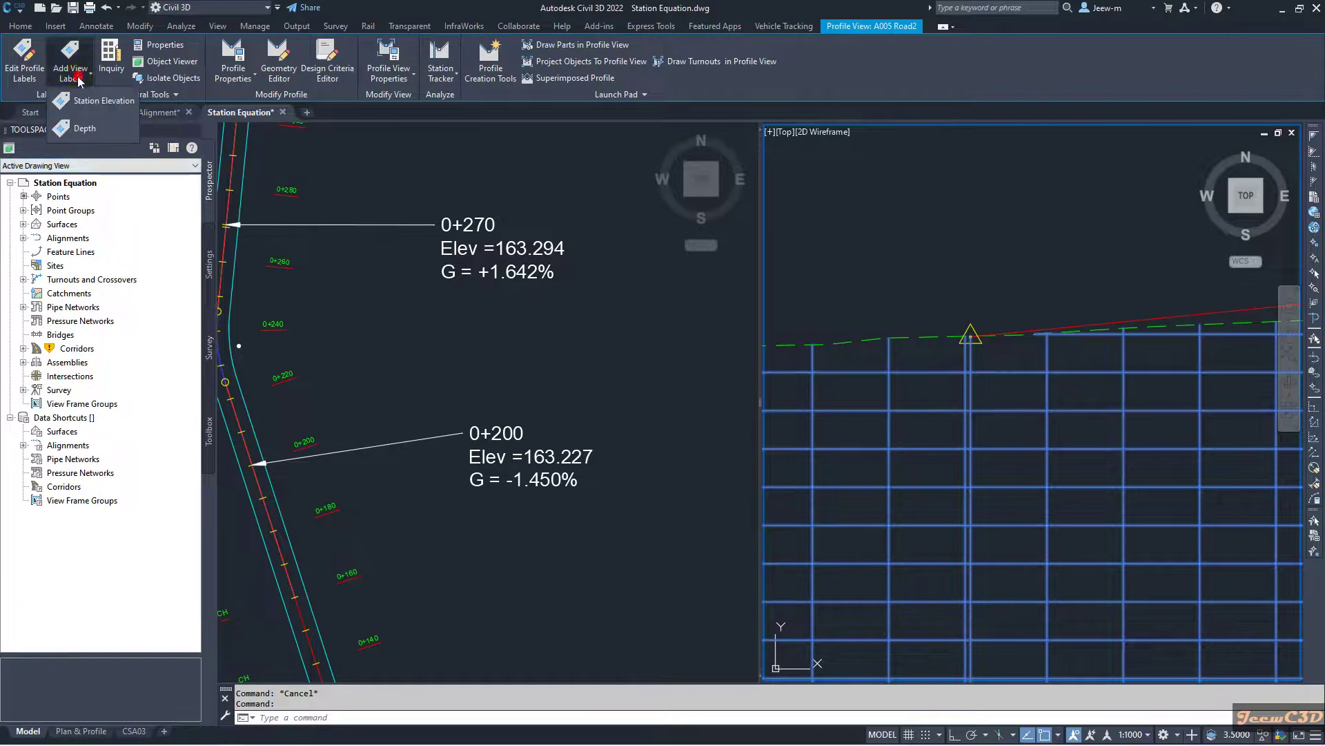
{"action": "left_click", "coordinate": [107, 104]}
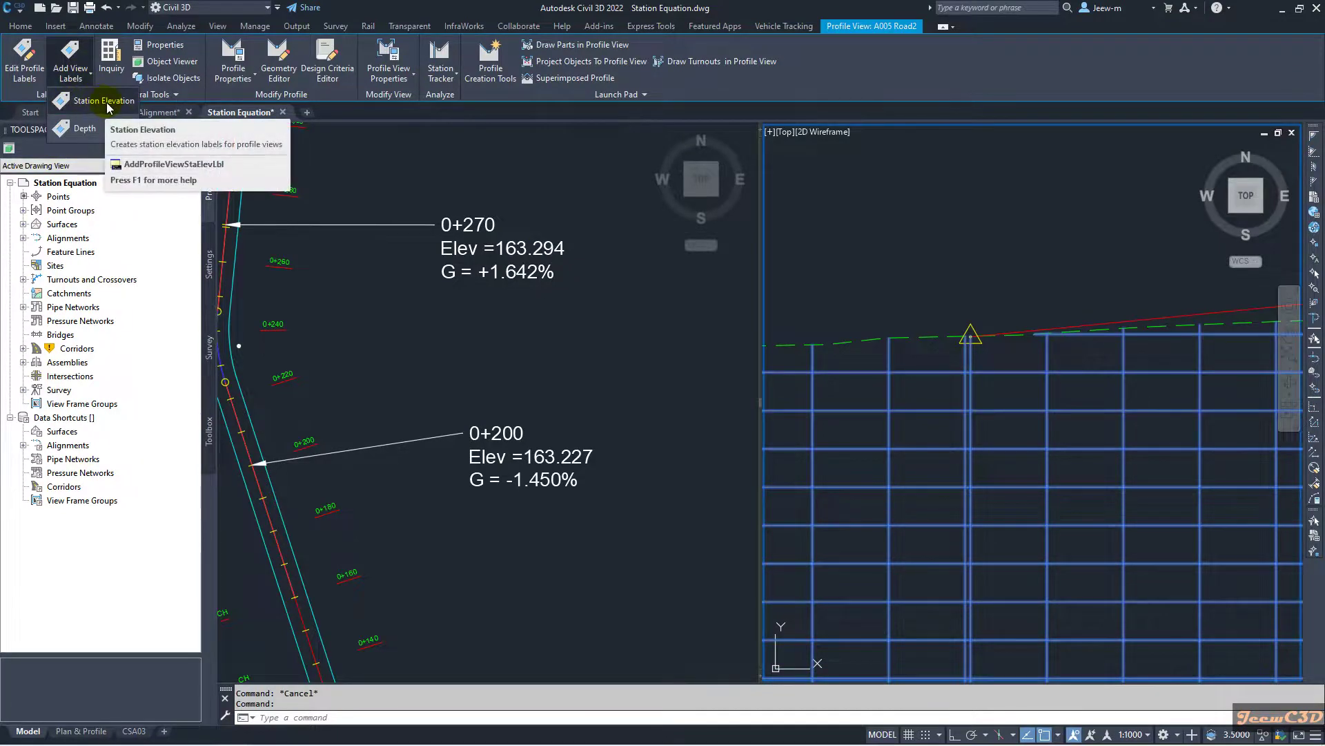
{"action": "left_click", "coordinate": [107, 103]}
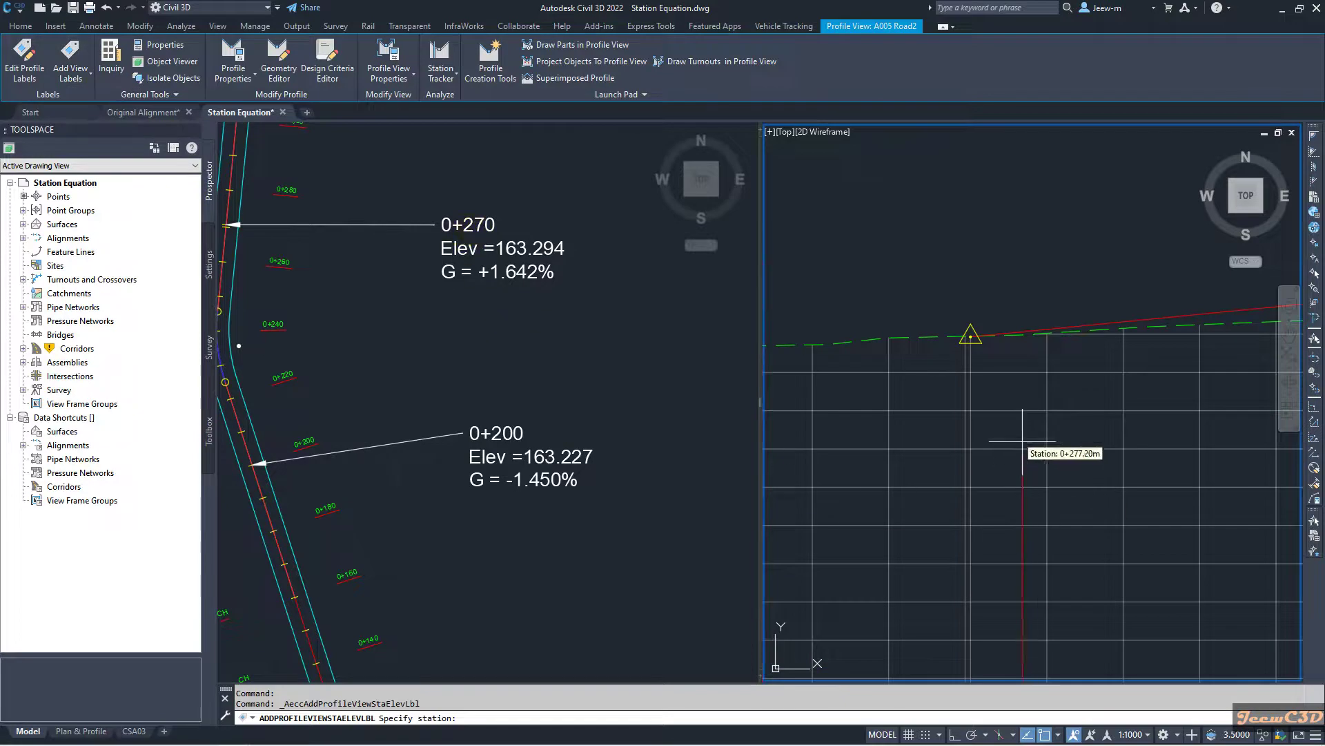
{"action": "scroll", "coordinate": [987, 376], "scroll_direction": "up", "scroll_amount": 4}
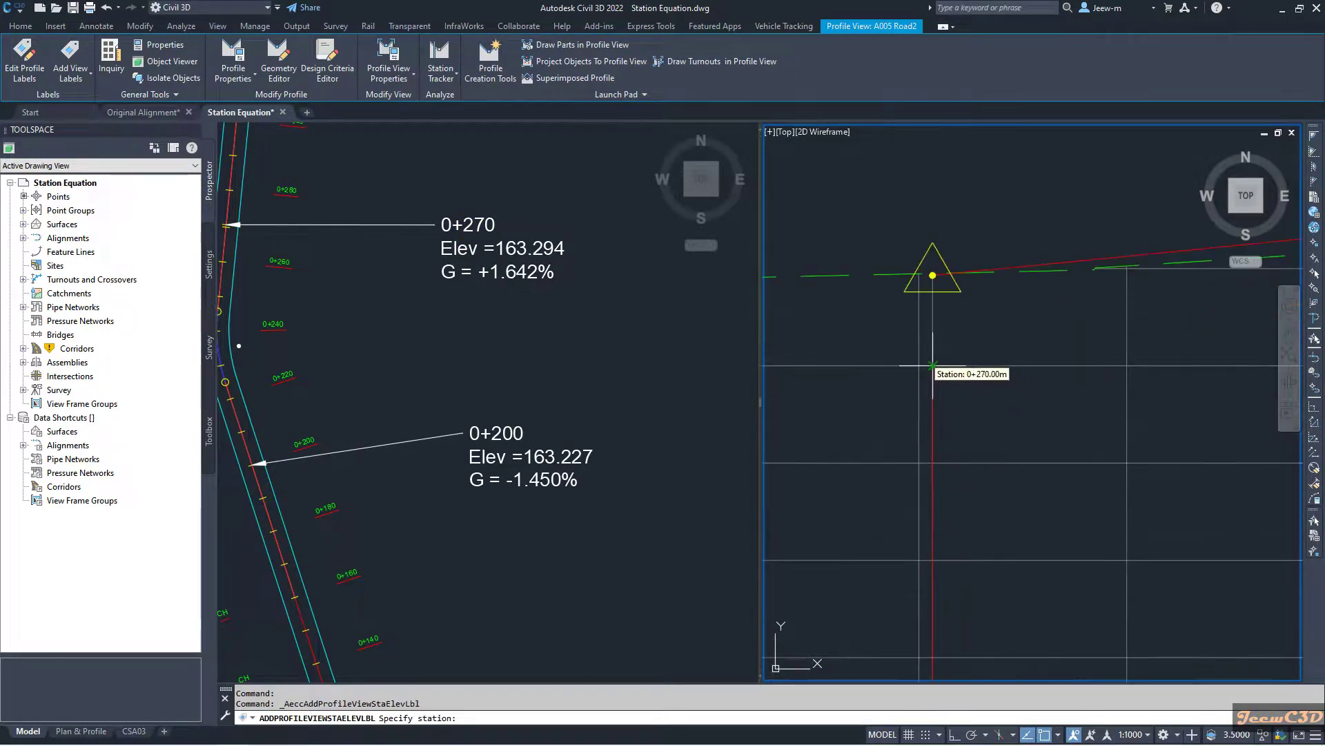
{"action": "left_click", "coordinate": [932, 365]}
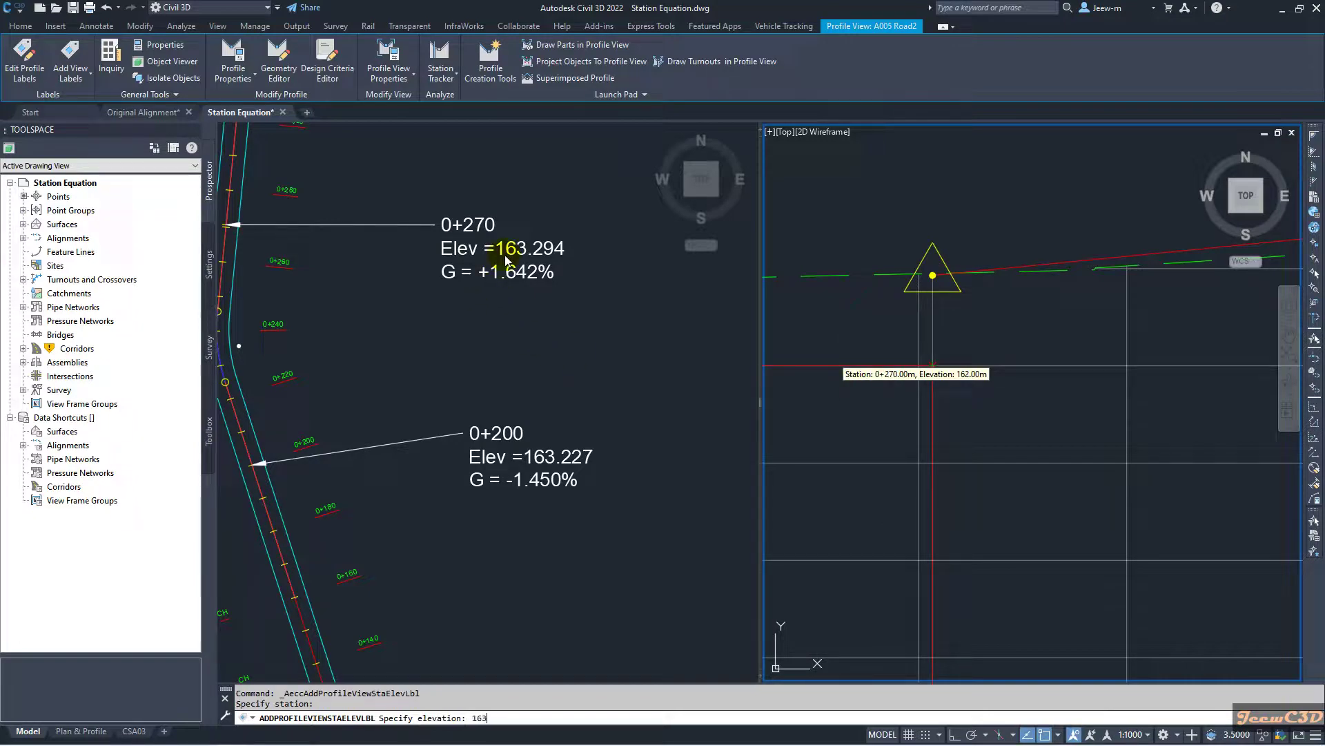
{"action": "type", "text": "163.294"}
{"action": "key", "text": "Return"}
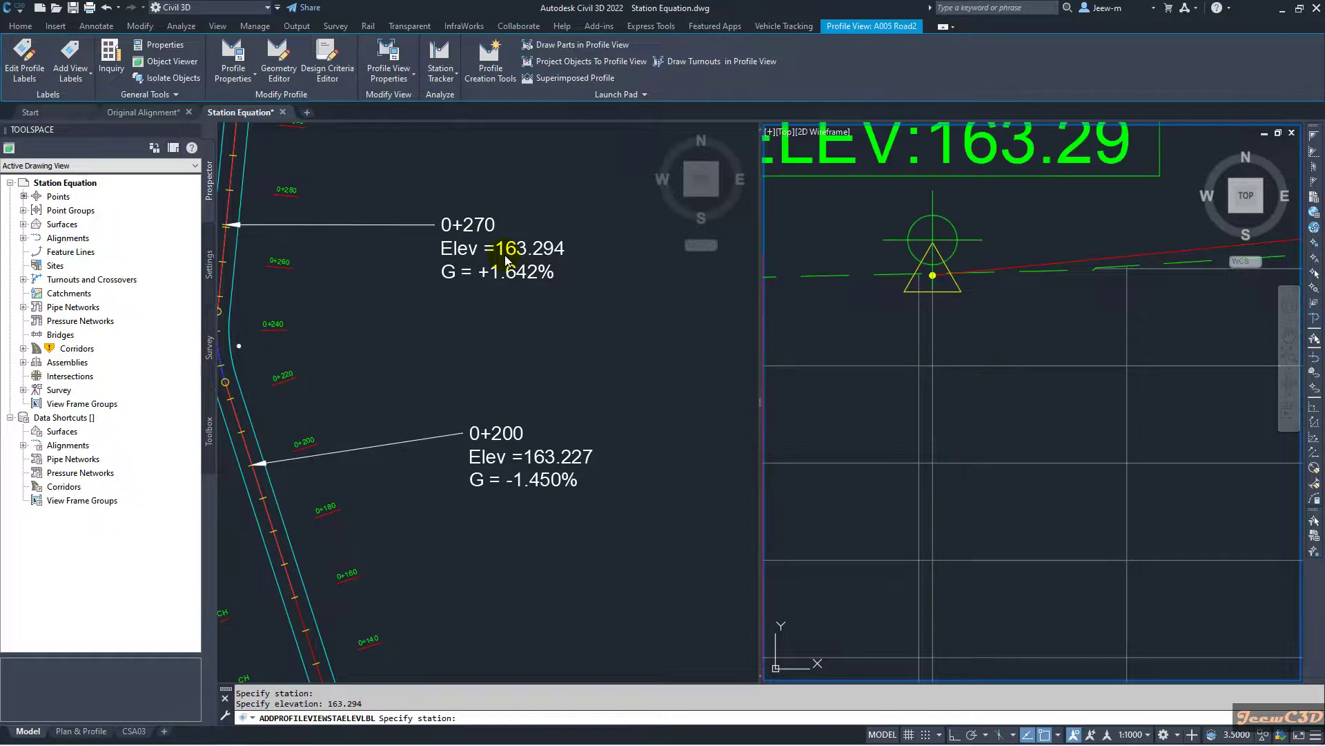
{"action": "key", "text": "Return"}
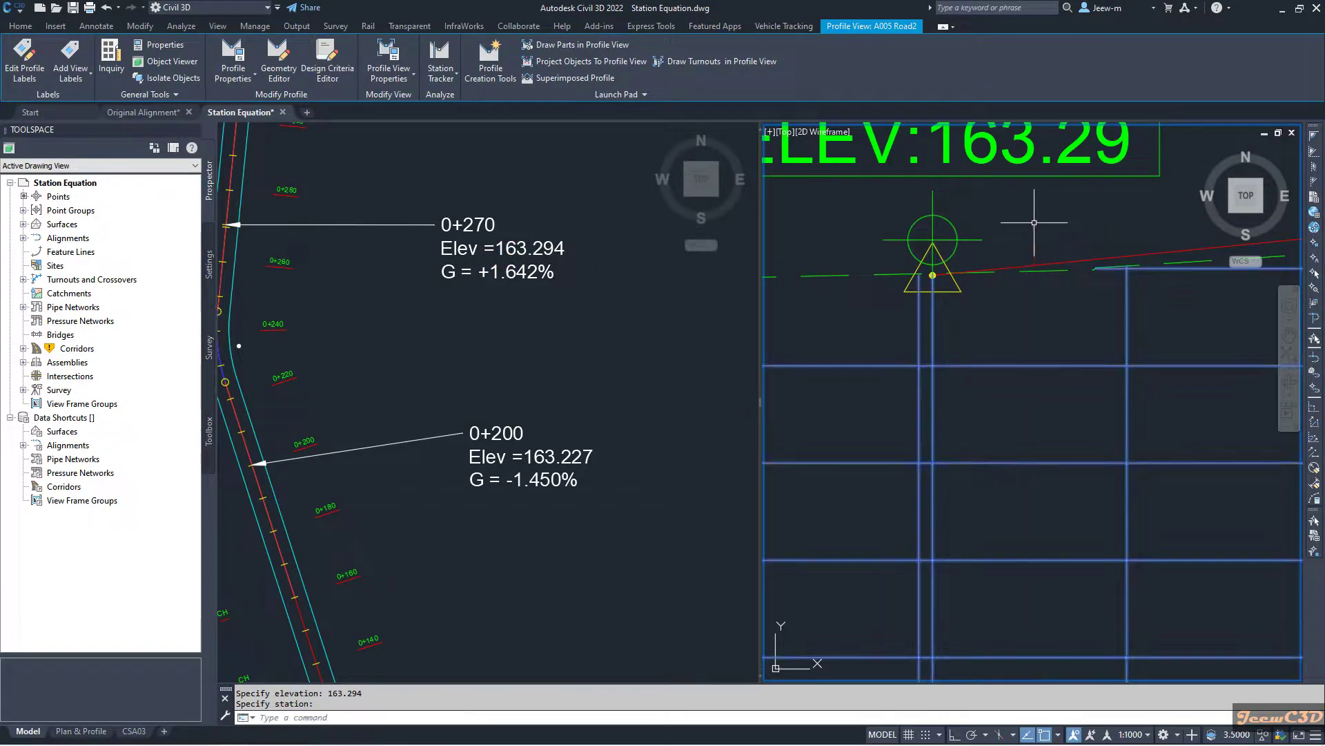
Move the FG Profile's start PVI at station 0+270 onto the Station Elevation label's point at elevation 163.294
{"action": "key", "text": "Escape"}
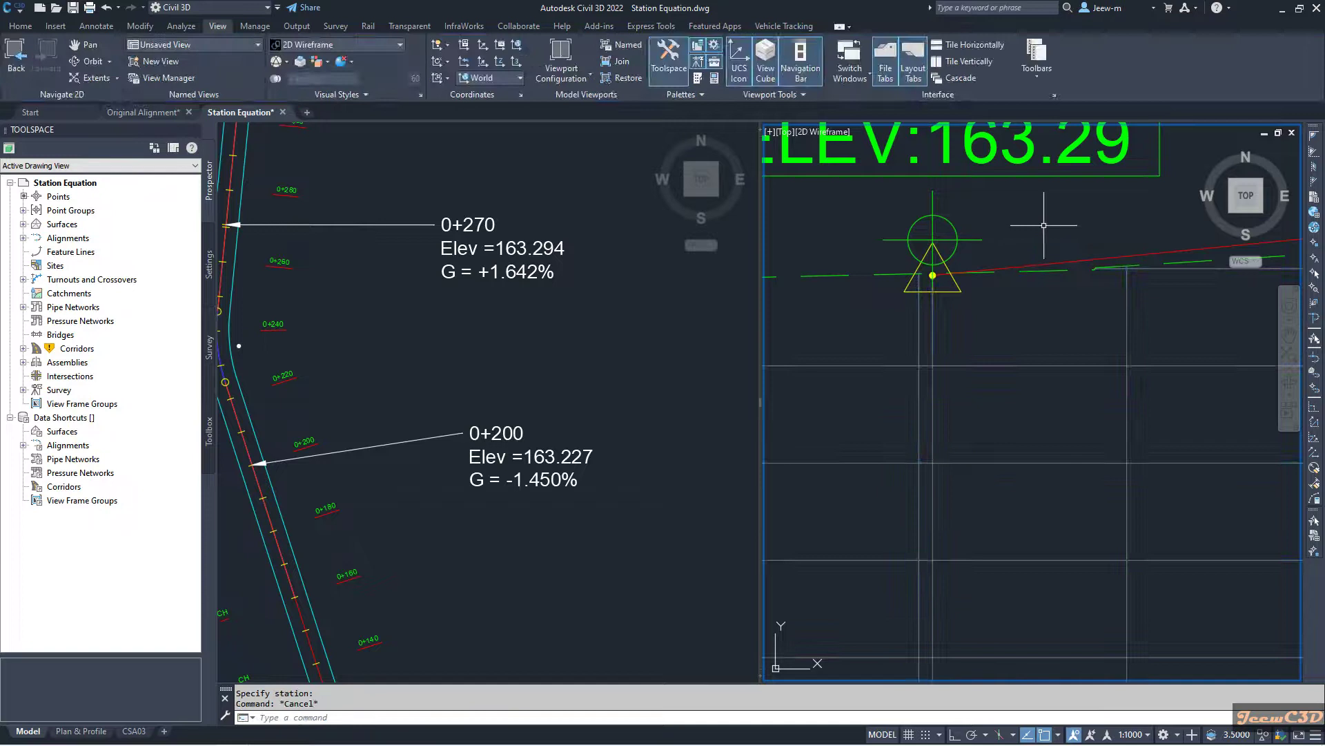
{"action": "left_click", "coordinate": [1084, 258]}
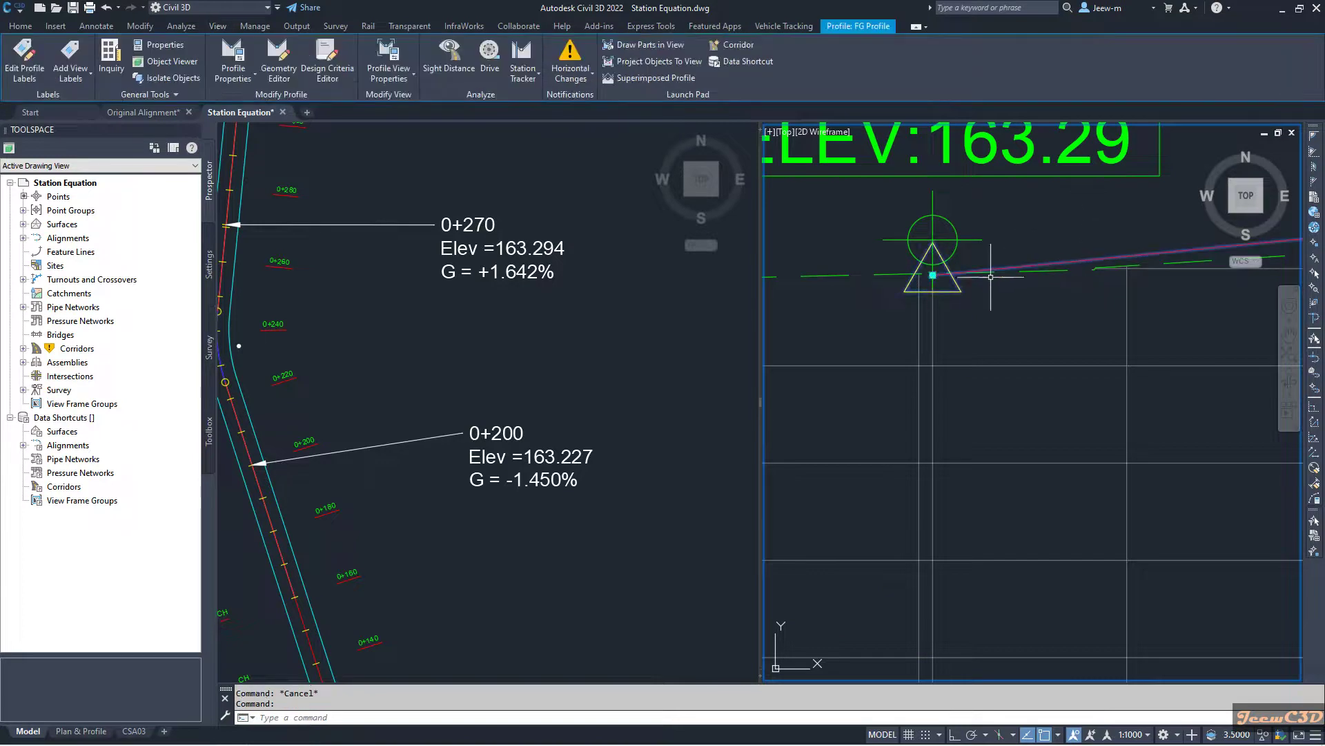
{"action": "scroll", "coordinate": [994, 276], "scroll_direction": "down", "scroll_amount": 3}
{"action": "scroll", "coordinate": [964, 279], "scroll_direction": "up", "scroll_amount": 5}
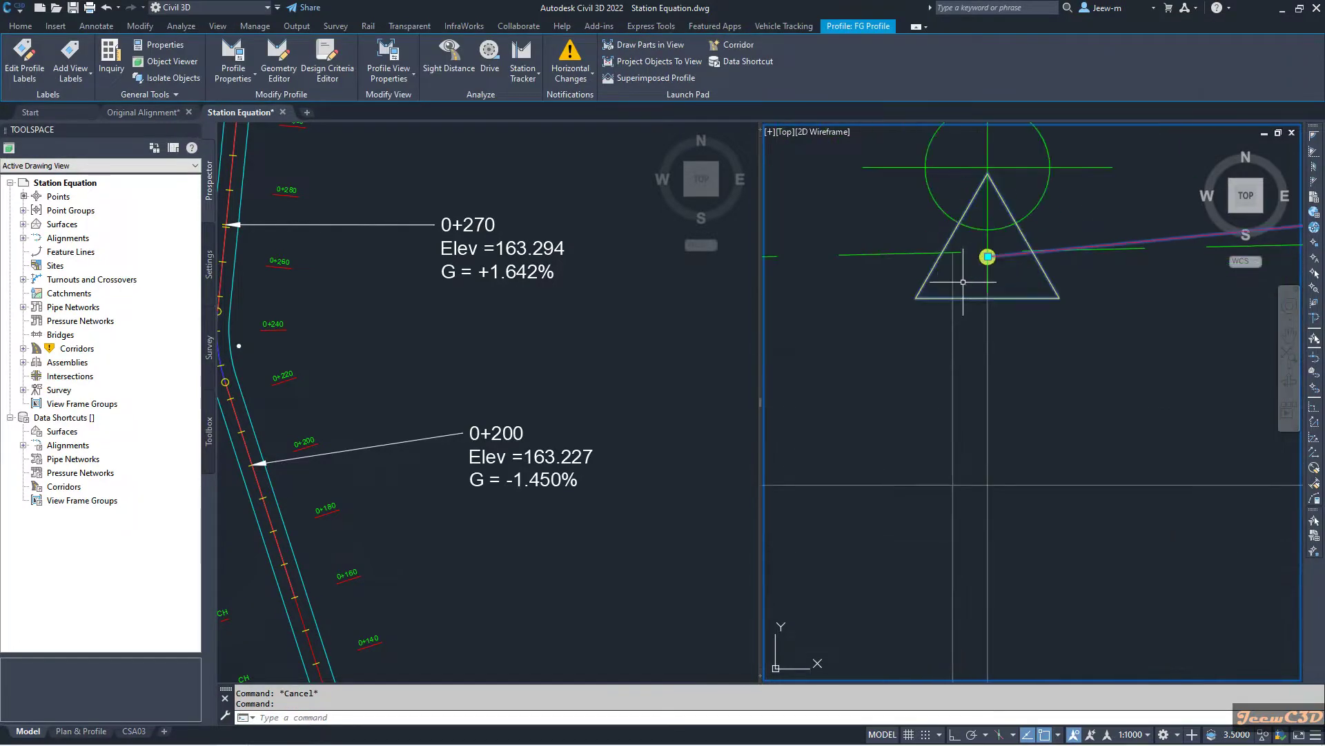
{"action": "left_click", "coordinate": [987, 256]}
{"action": "scroll", "coordinate": [989, 172], "scroll_direction": "down", "scroll_amount": 5}
{"action": "key", "text": "Escape"}
Open the layout tools for the FG Profile from its tangent ending at 0+200
{"action": "middle_click_drag", "start_coordinate": [972, 304], "coordinate": [973, 322]}
{"action": "scroll", "coordinate": [972, 322], "scroll_direction": "up", "scroll_amount": 6}
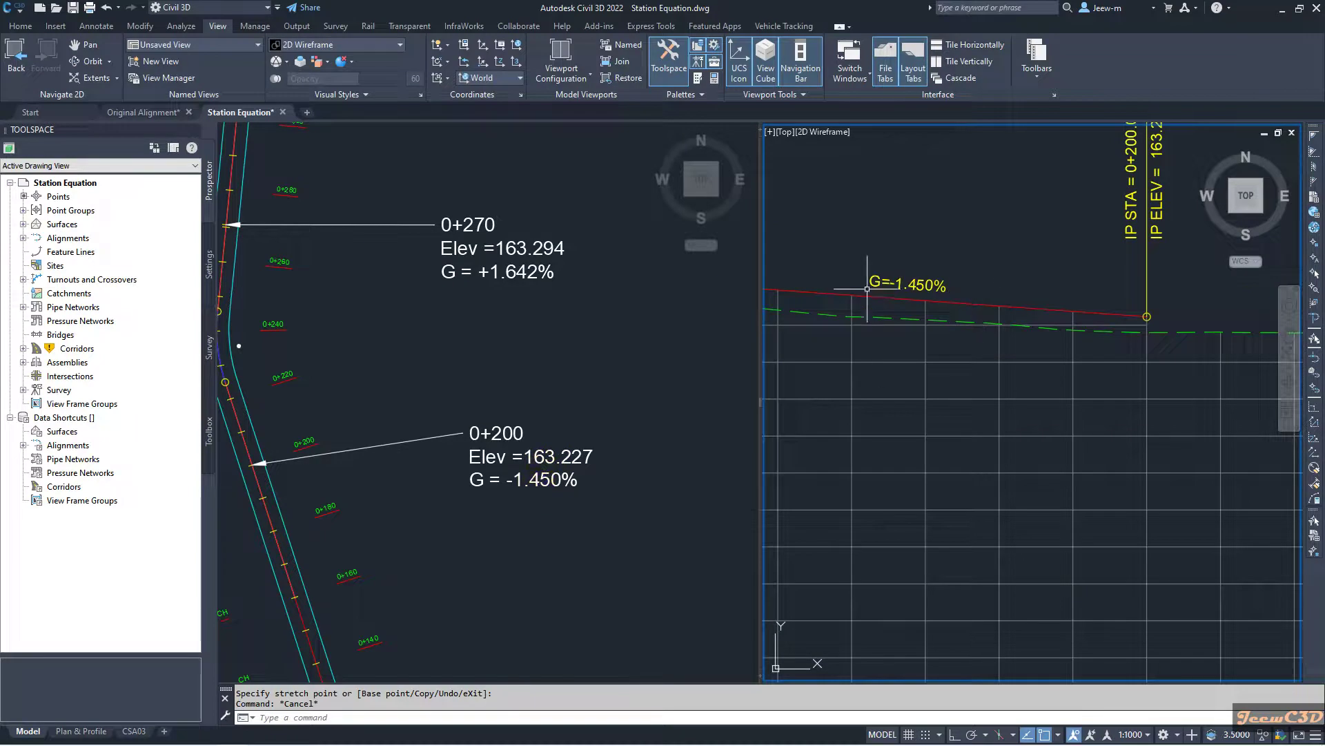
{"action": "middle_click_drag", "start_coordinate": [933, 239], "coordinate": [843, 331]}
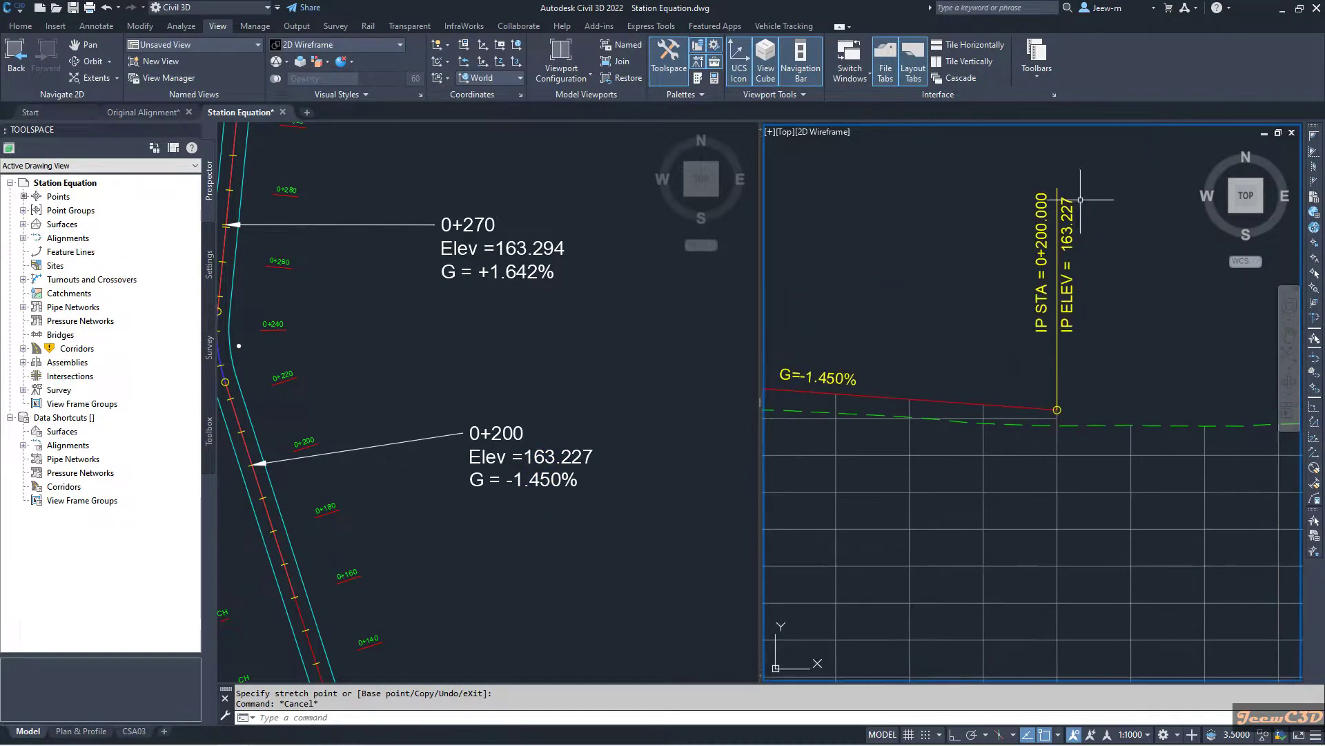
{"action": "scroll", "coordinate": [989, 302], "scroll_direction": "down", "scroll_amount": 3}
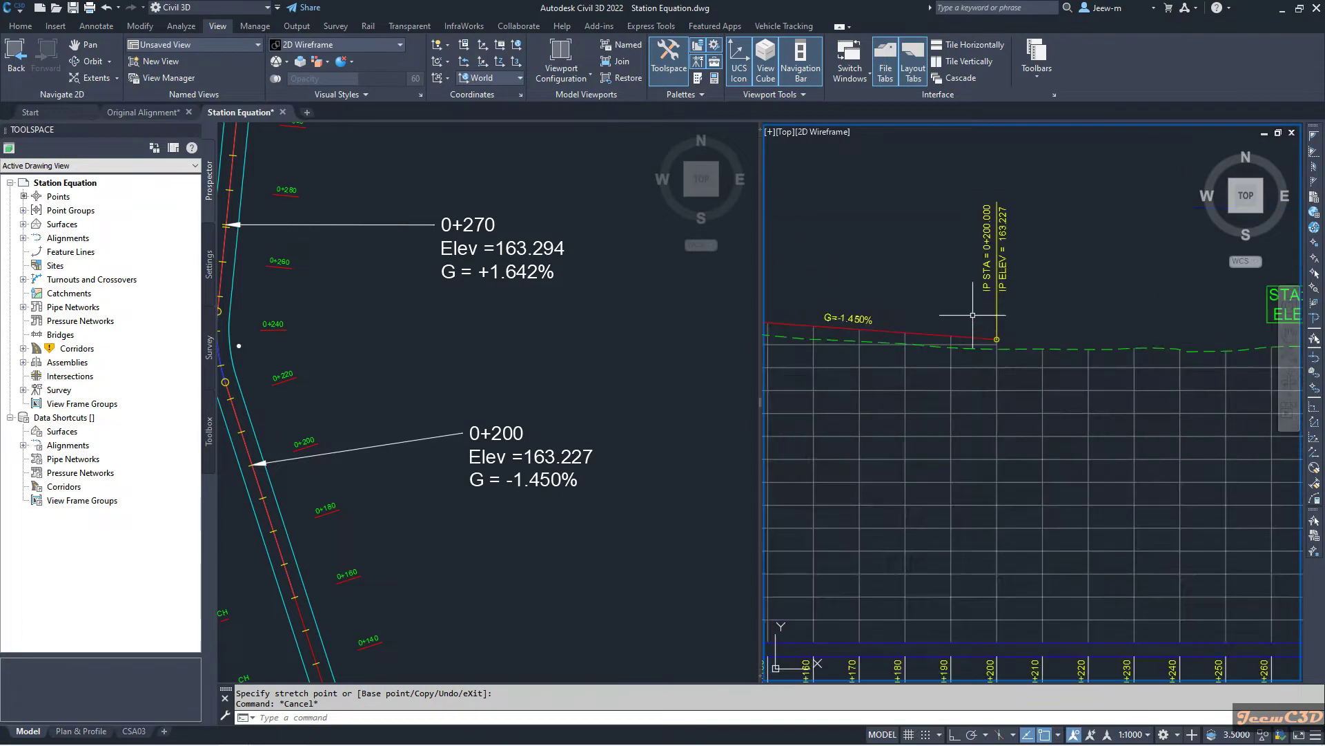
{"action": "left_click", "coordinate": [936, 336]}
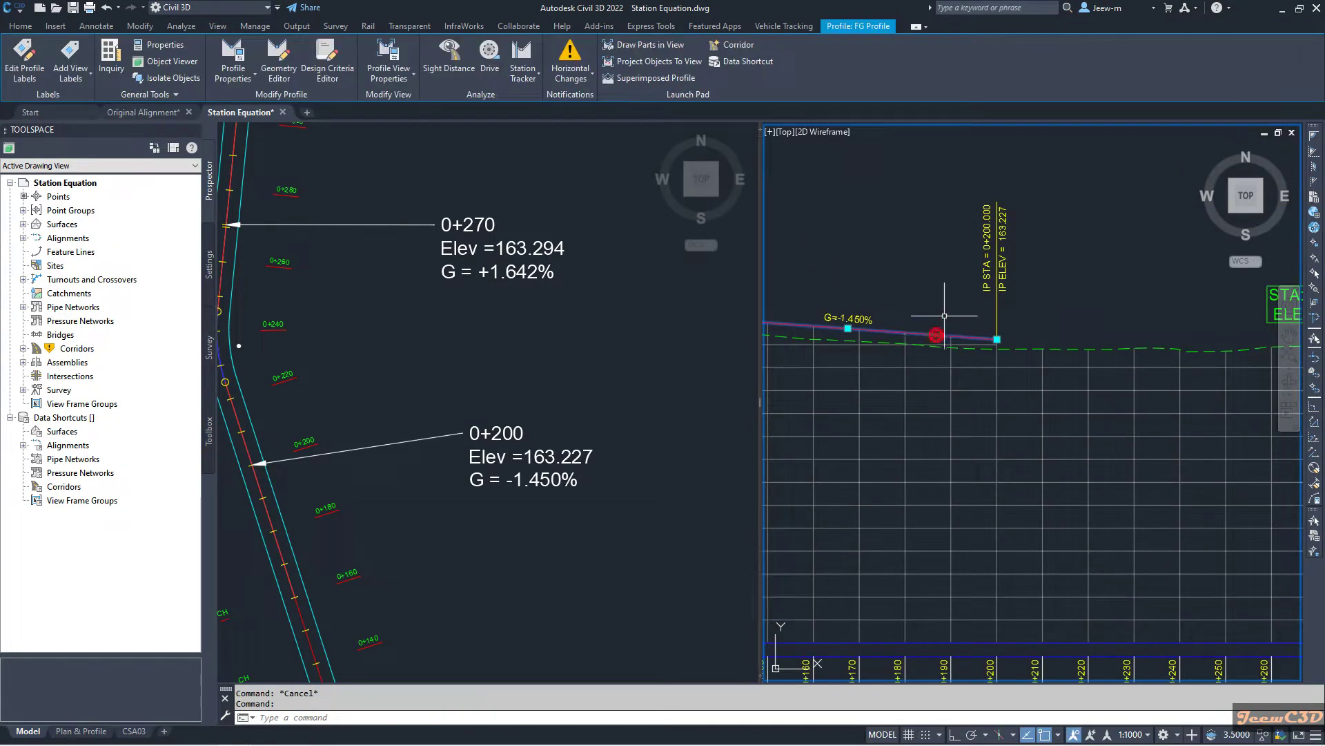
{"action": "left_click", "coordinate": [279, 72]}
Join the tangents ending at 0+200 and starting at 0+270 with a Free Vertical Curve (Parabola) 50 m long
{"action": "left_click", "coordinate": [142, 31]}
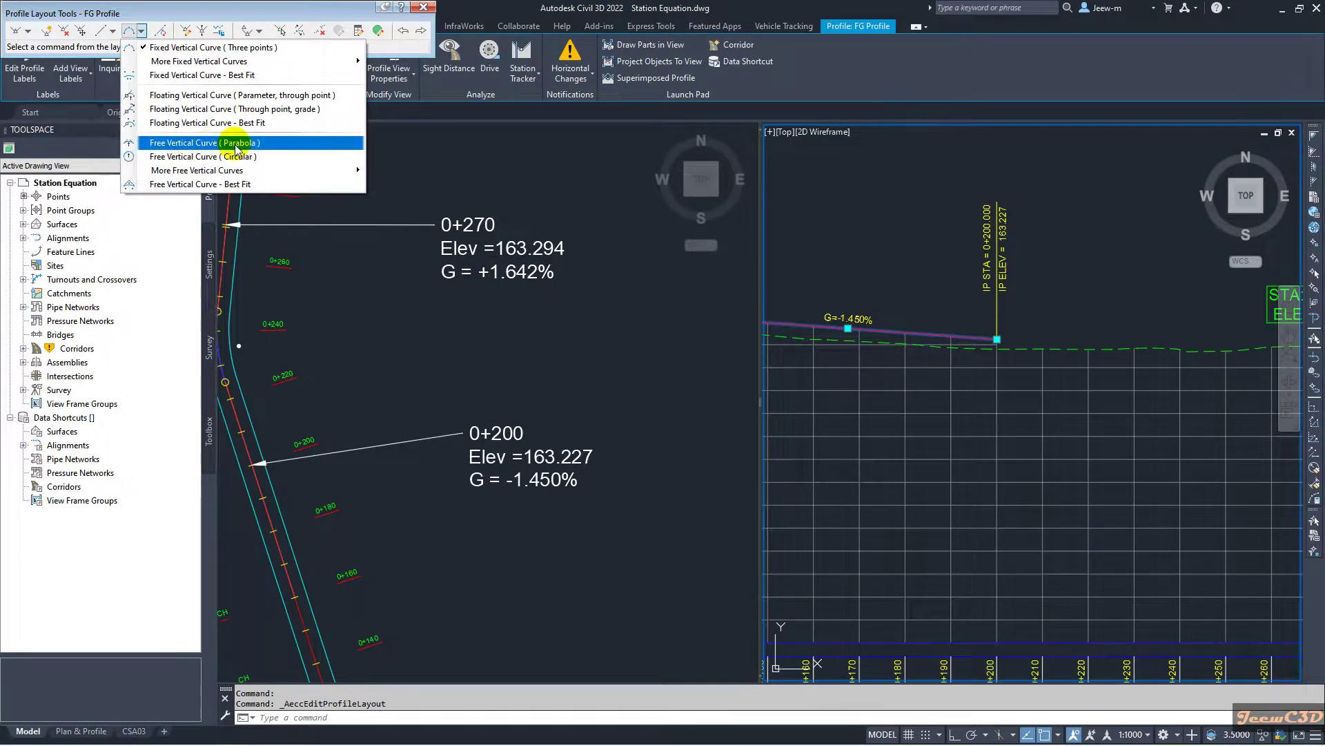
{"action": "left_click", "coordinate": [231, 143]}
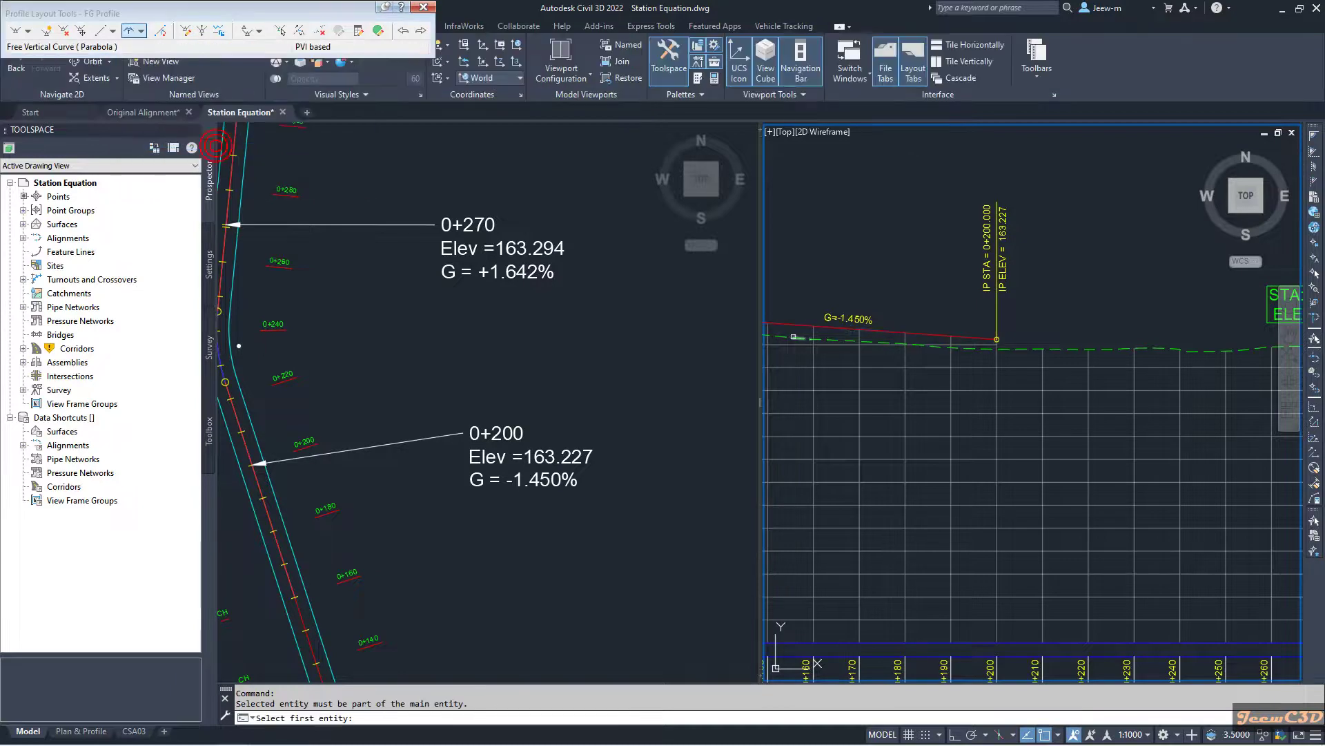
{"action": "left_click", "coordinate": [878, 332]}
{"action": "scroll", "coordinate": [877, 332], "scroll_direction": "down", "scroll_amount": 2}
{"action": "scroll", "coordinate": [965, 355], "scroll_direction": "up", "scroll_amount": 4}
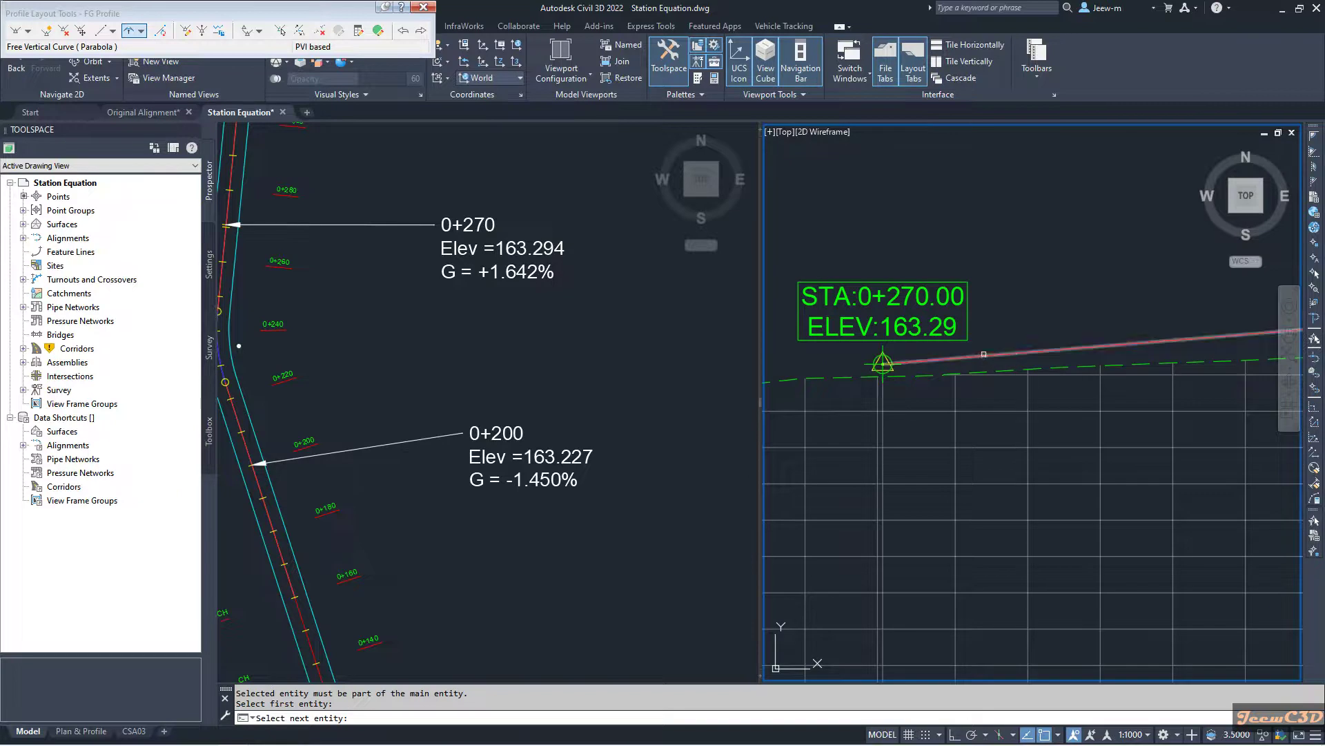
{"action": "left_click", "coordinate": [983, 357]}
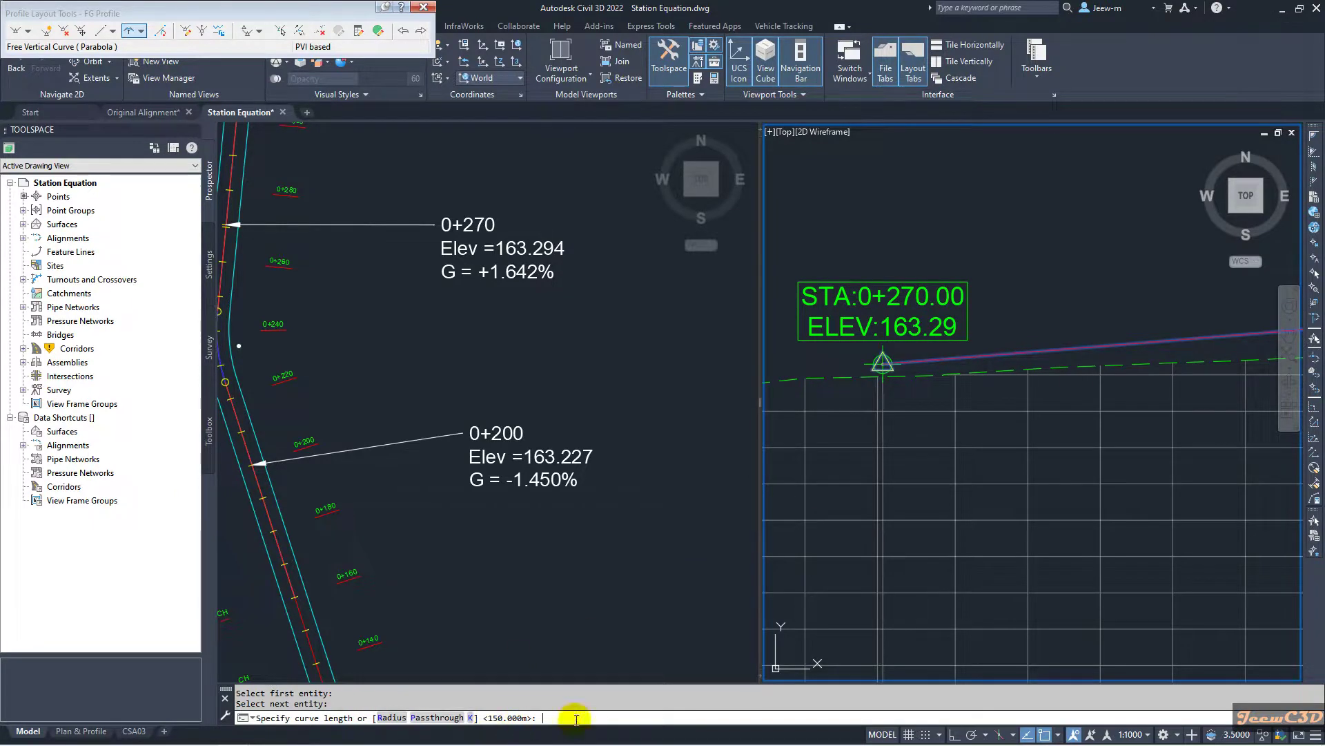
{"action": "type", "text": "50"}
{"action": "key", "text": "Return"}
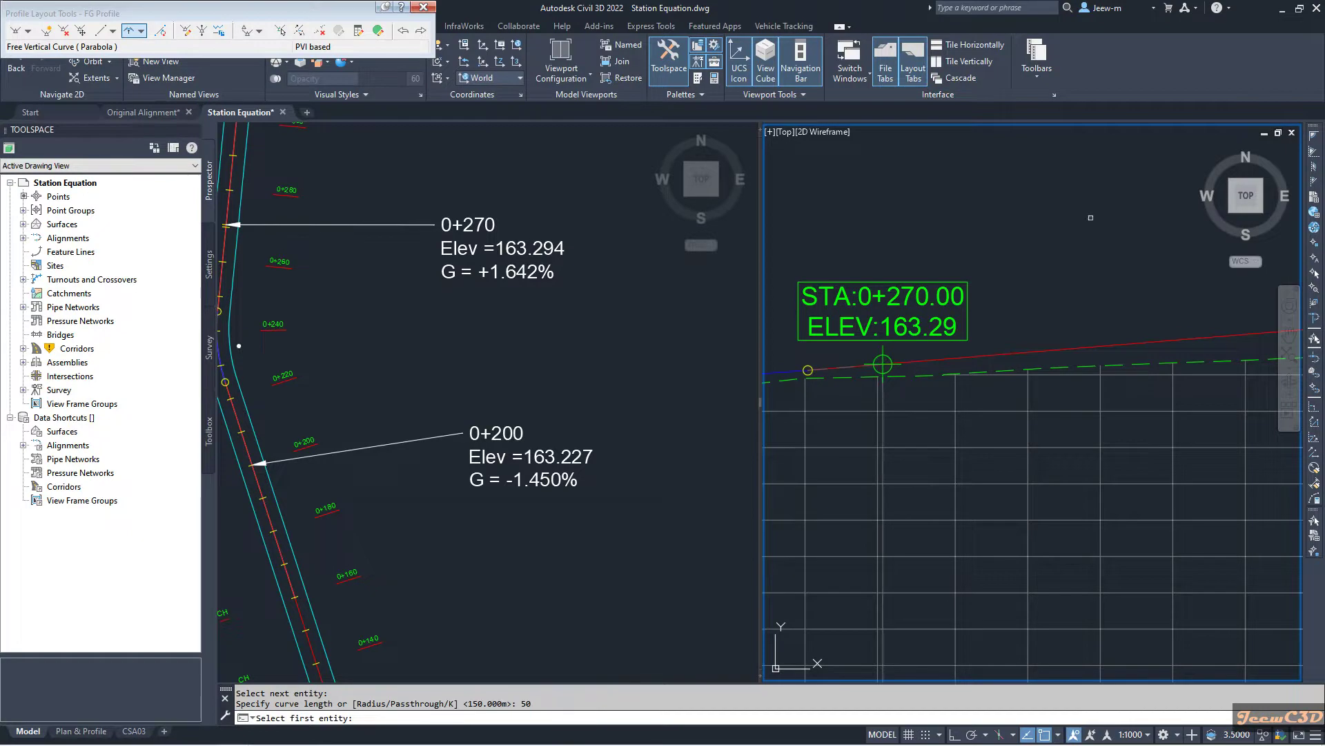
{"action": "scroll", "coordinate": [1041, 340], "scroll_direction": "down", "scroll_amount": 2}
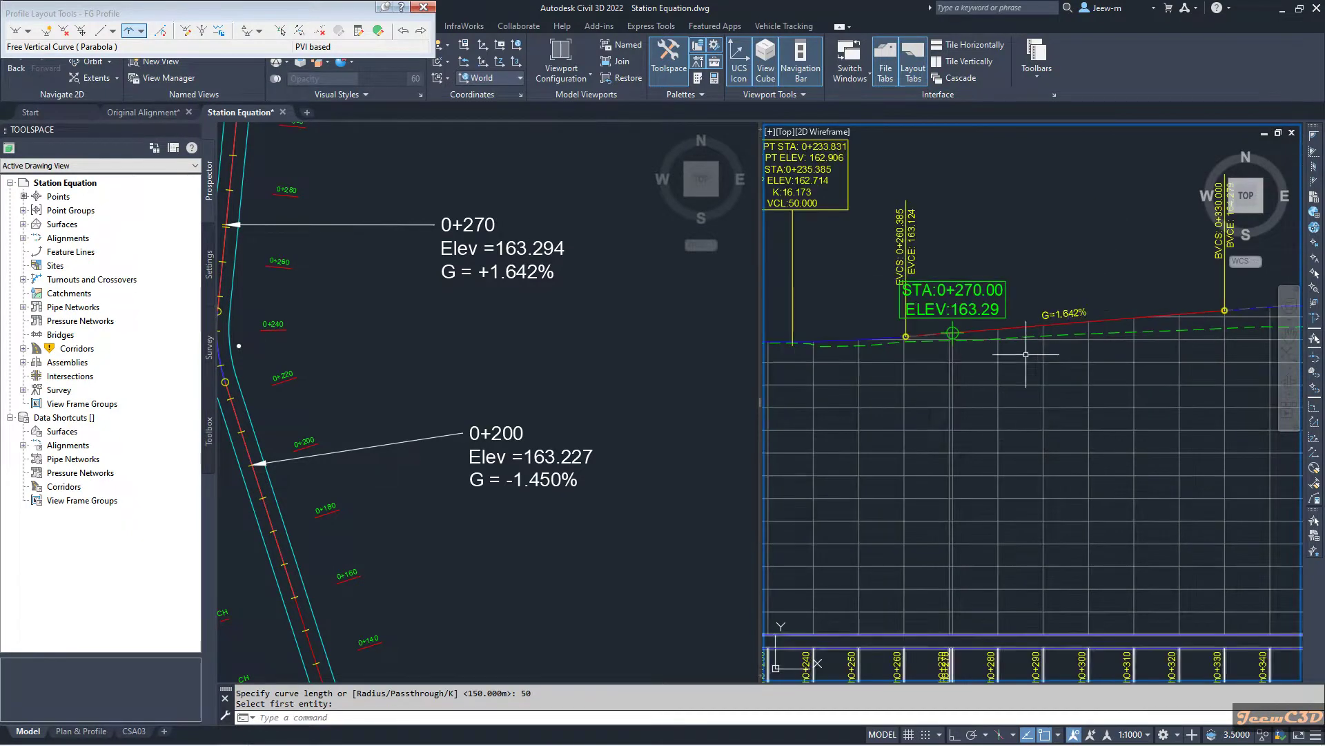
{"action": "scroll", "coordinate": [1041, 433], "scroll_direction": "up", "scroll_amount": 2}
{"action": "key", "text": "Escape"}
Check the rebuilt FG Profile's grade and band elevations around 0+270 against the plan notes for 0+200 and 0+270
{"action": "scroll", "coordinate": [1154, 320], "scroll_direction": "up", "scroll_amount": 3}
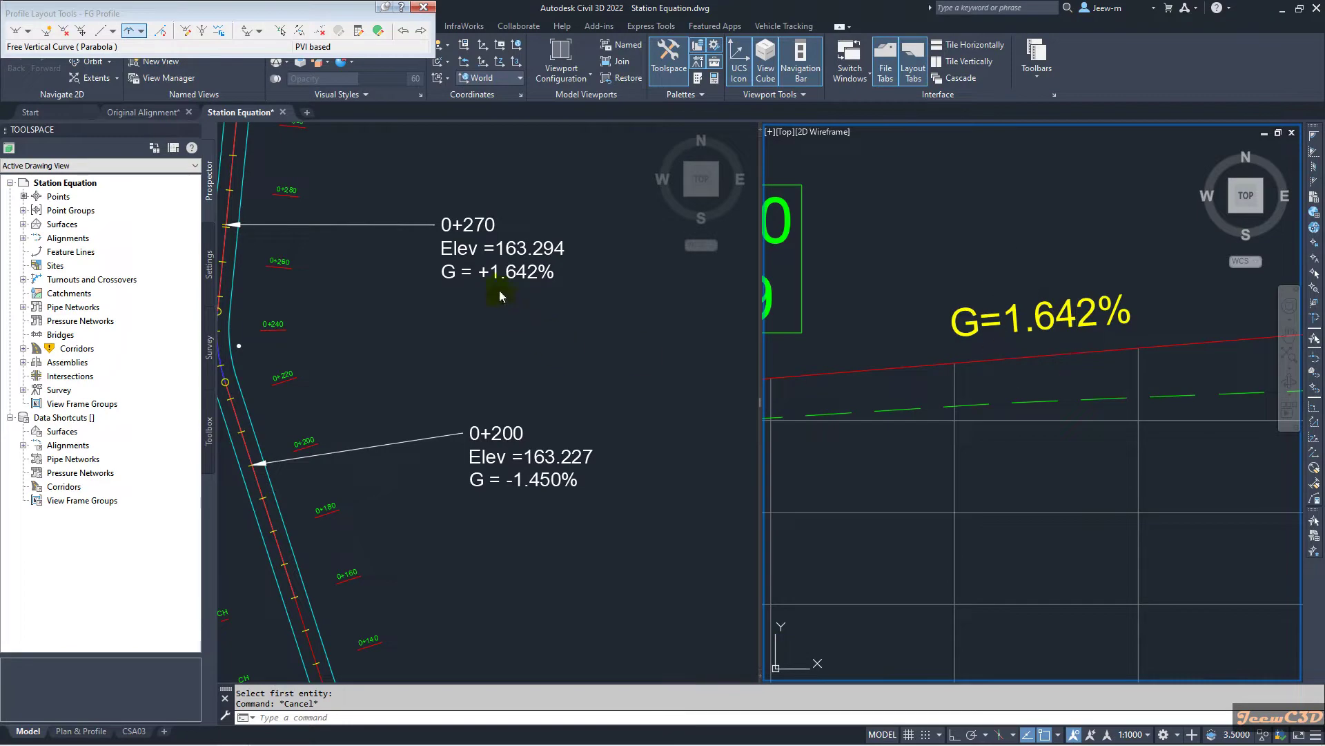
{"action": "left_click", "coordinate": [1019, 438]}
{"action": "scroll", "coordinate": [1007, 476], "scroll_direction": "down", "scroll_amount": 4}
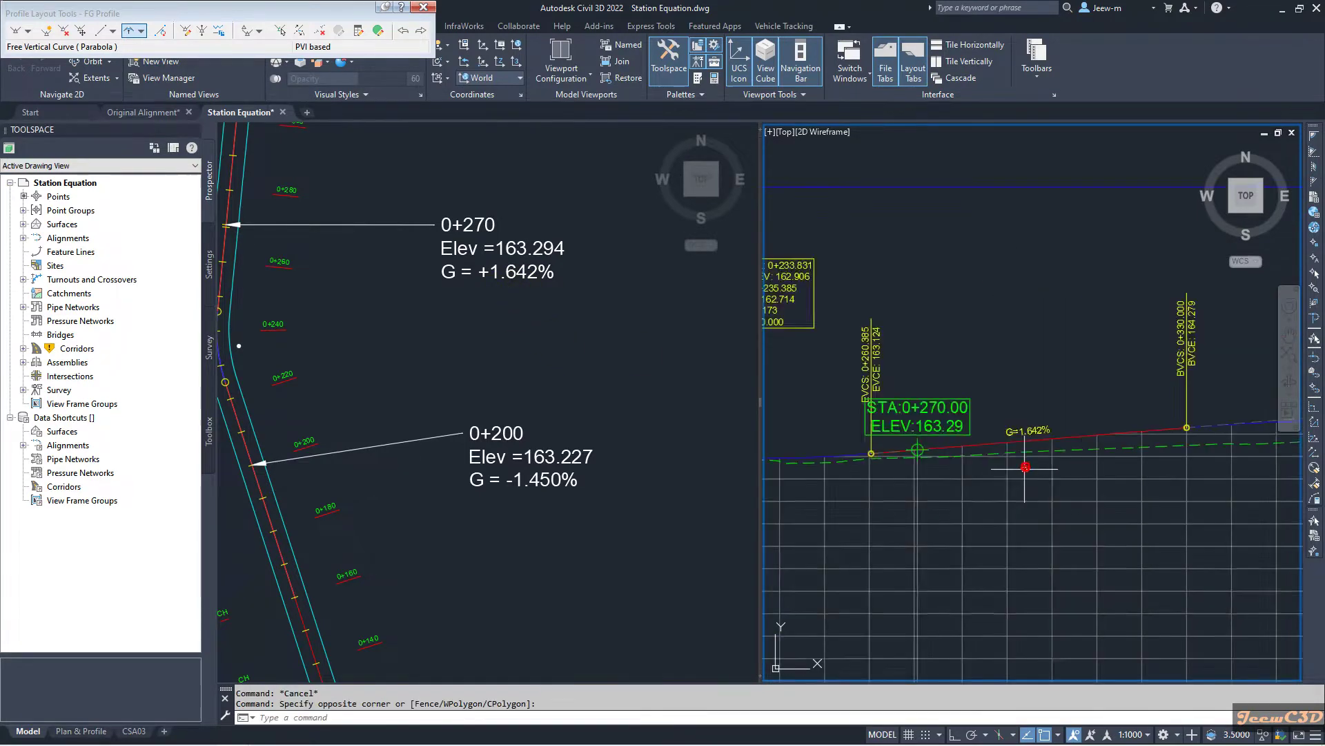
{"action": "scroll", "coordinate": [1006, 481], "scroll_direction": "up", "scroll_amount": 6}
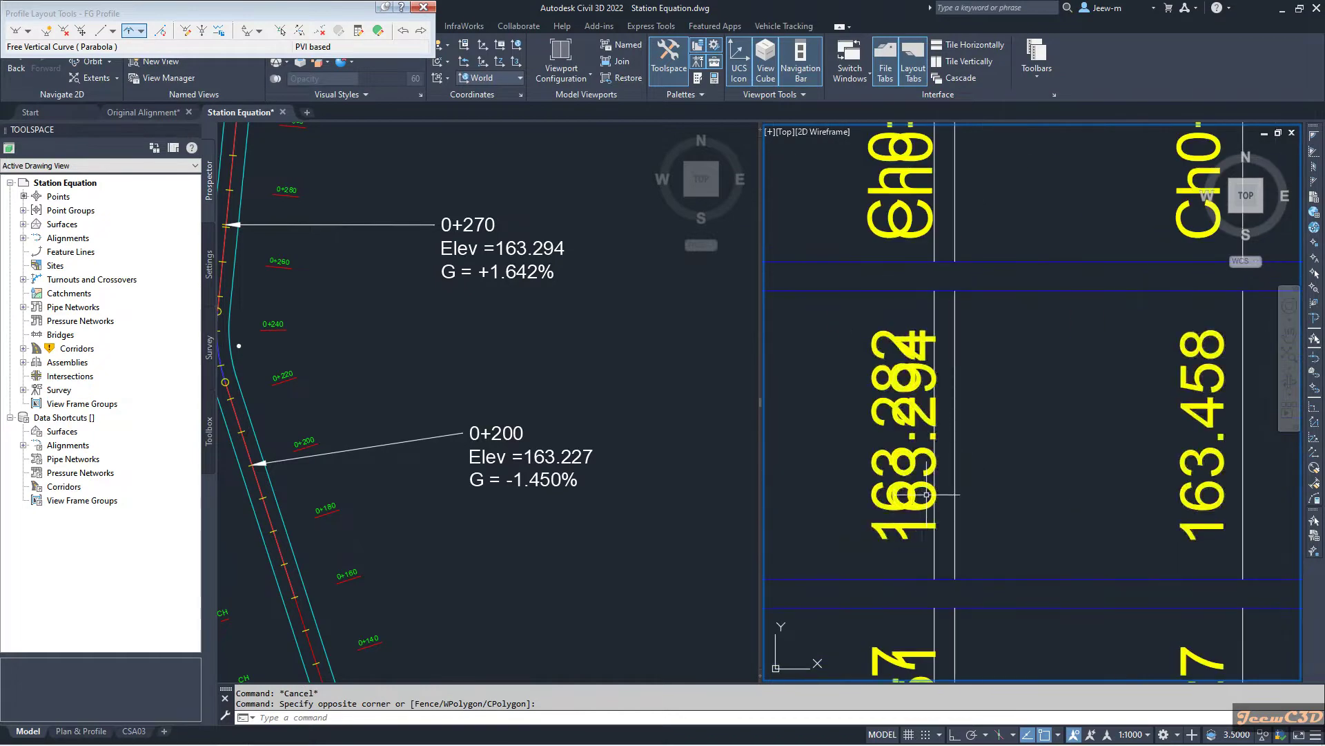
{"action": "scroll", "coordinate": [932, 419], "scroll_direction": "down", "scroll_amount": 3}
{"action": "scroll", "coordinate": [938, 421], "scroll_direction": "down", "scroll_amount": 2}
{"action": "middle_click_drag", "start_coordinate": [952, 428], "coordinate": [946, 374]}
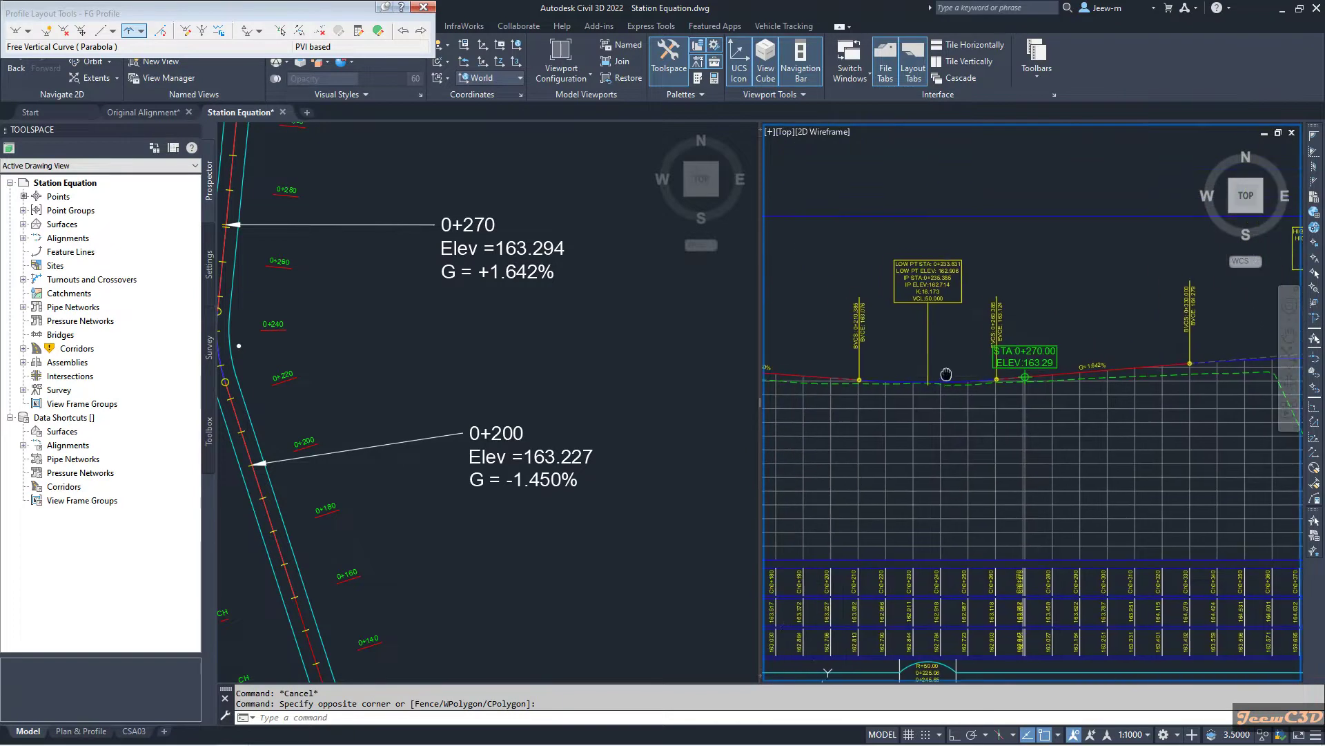
{"action": "scroll", "coordinate": [944, 372], "scroll_direction": "down", "scroll_amount": 1}
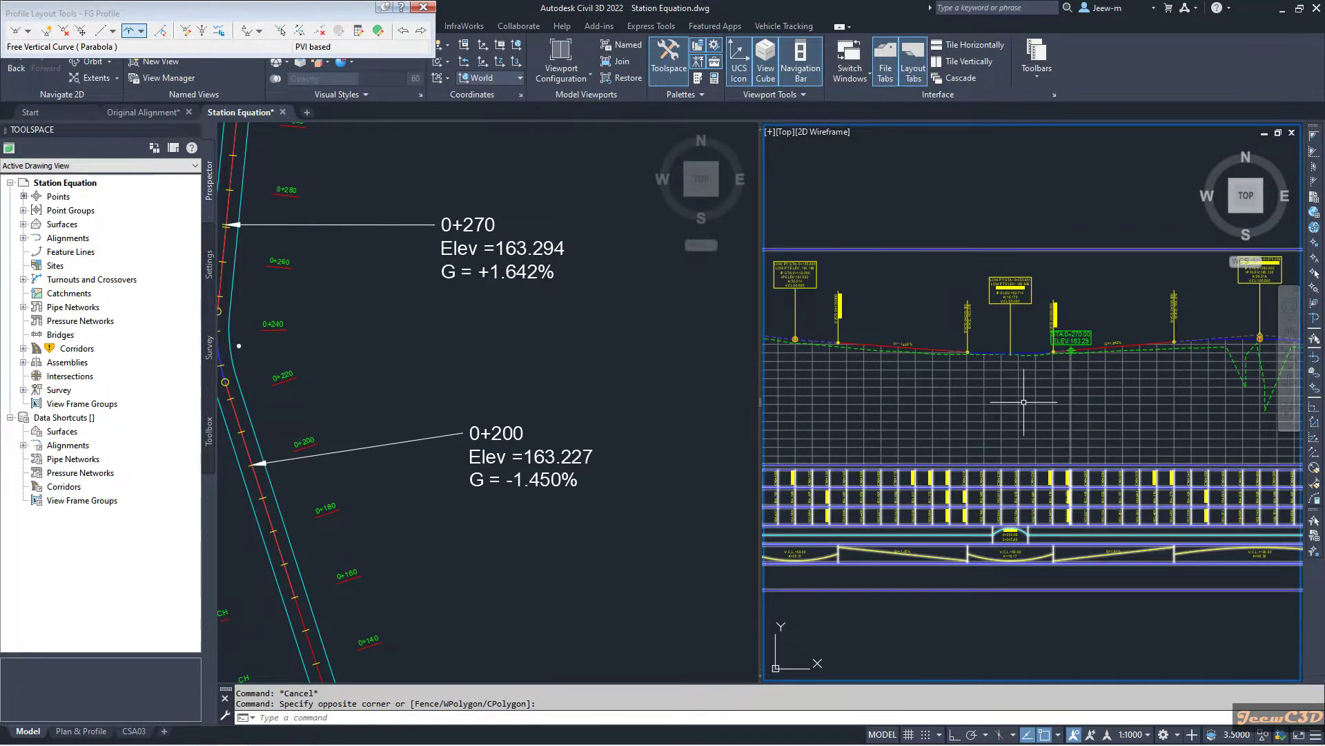
{"action": "middle_click_drag", "start_coordinate": [980, 354], "coordinate": [1019, 335]}
{"action": "left_click", "coordinate": [545, 373]}
{"action": "scroll", "coordinate": [551, 378], "scroll_direction": "down", "scroll_amount": 5}
{"action": "mouse_move", "coordinate": [586, 369]}
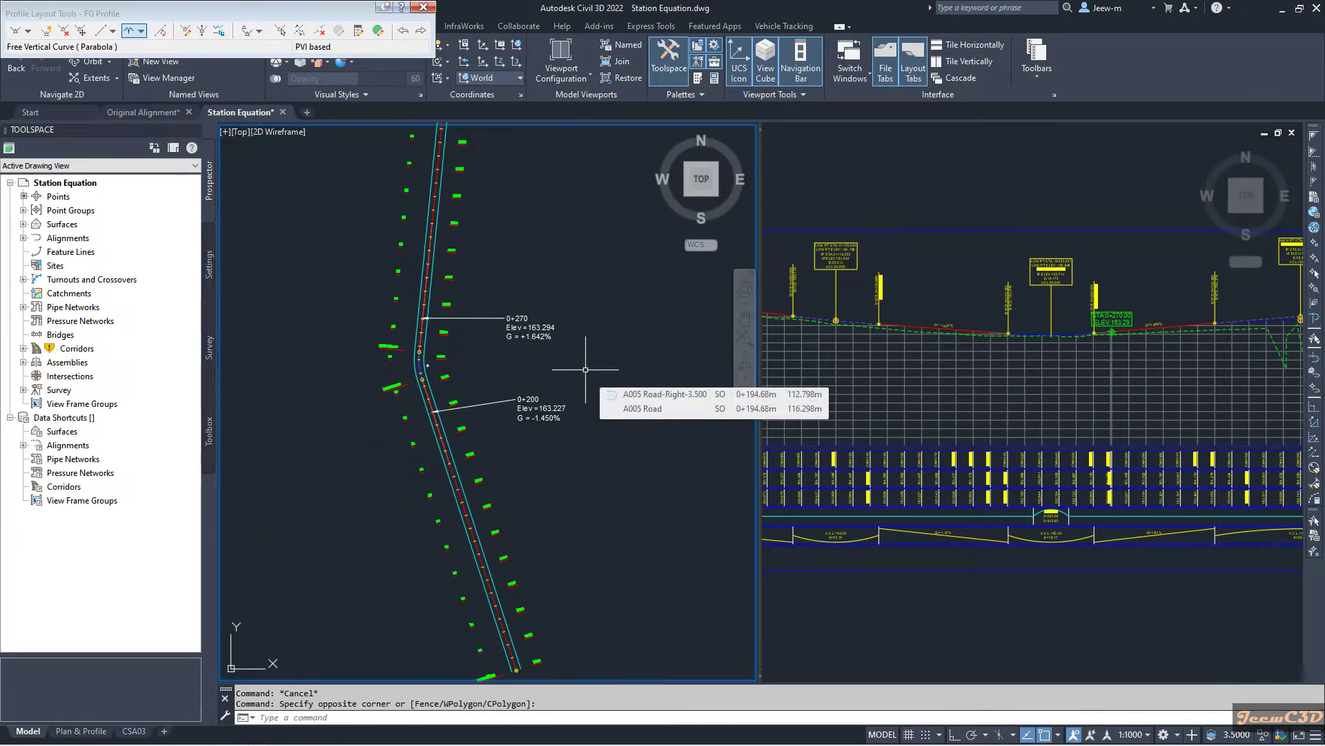